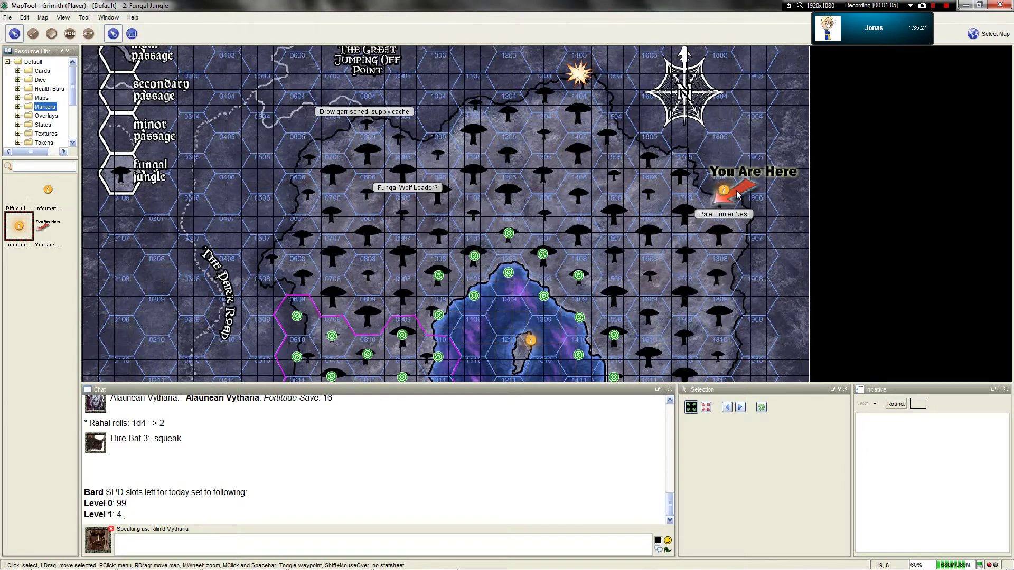
Step: Hide the resource library, then select and clear a group of map tokens
click(73, 50)
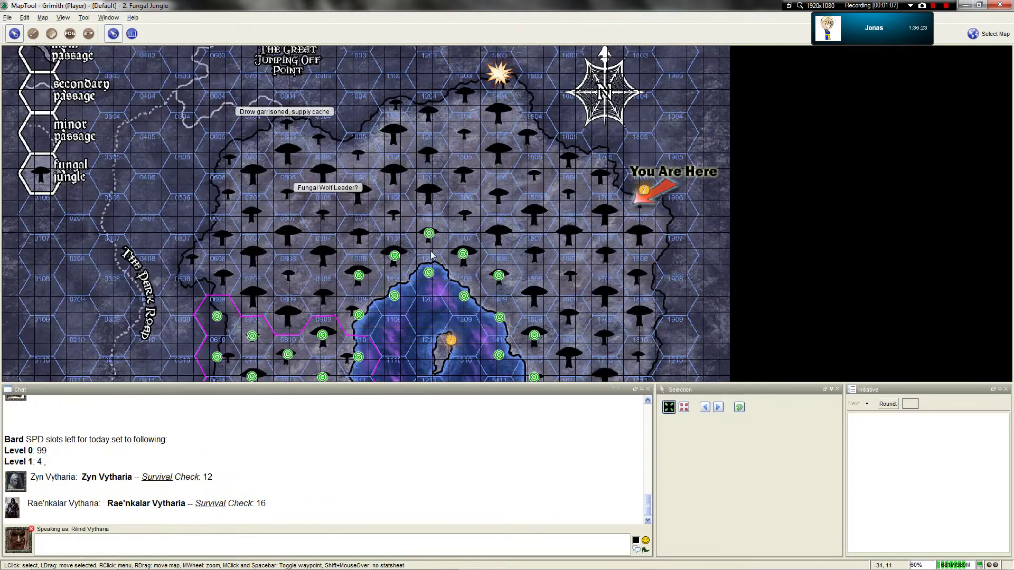
scroll(520, 266, down, 2)
scroll(504, 228, down, 2)
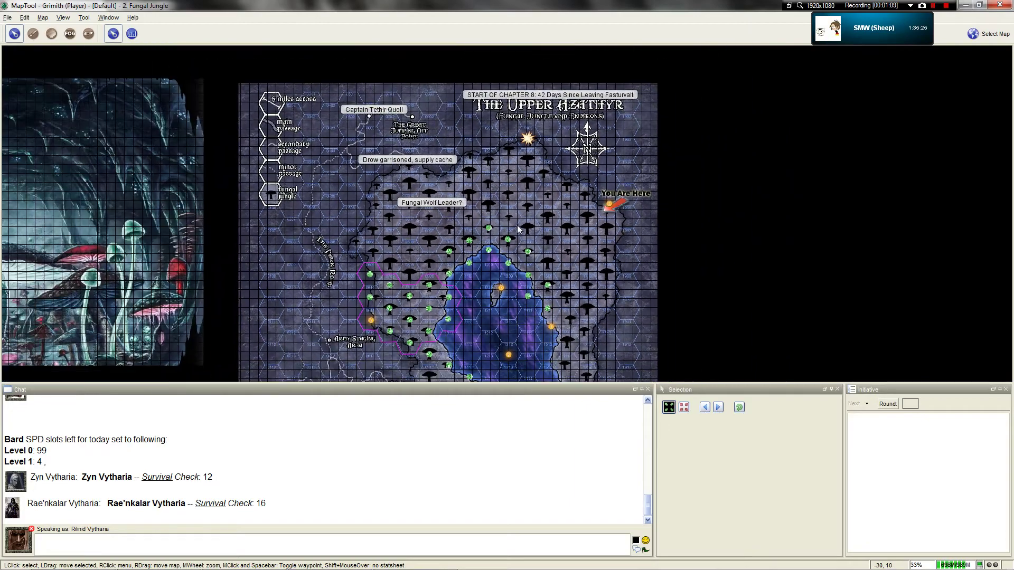
scroll(386, 231, down, 1)
scroll(439, 246, up, 2)
scroll(428, 286, up, 1)
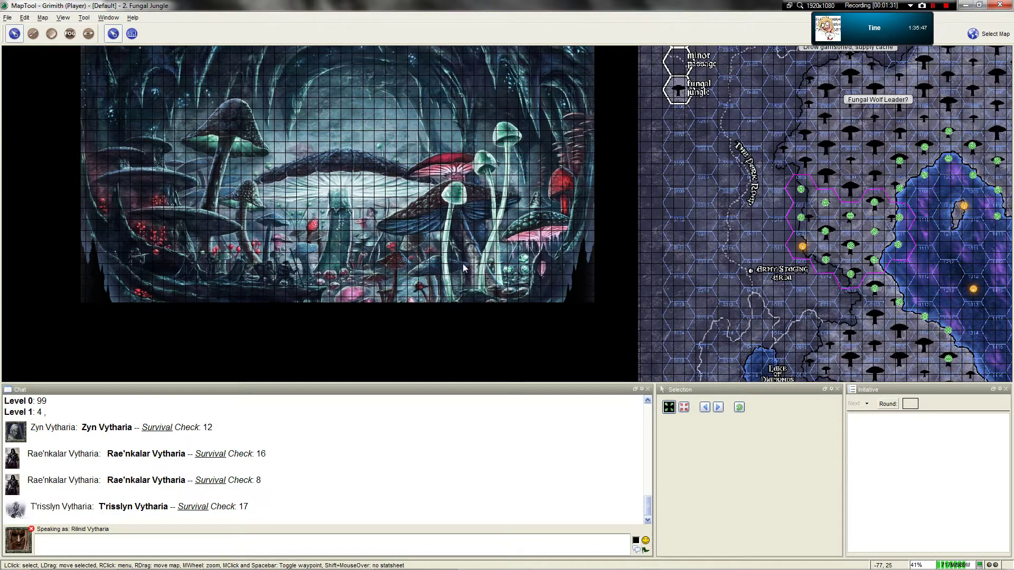
scroll(561, 193, down, 3)
scroll(560, 193, down, 3)
scroll(557, 199, down, 3)
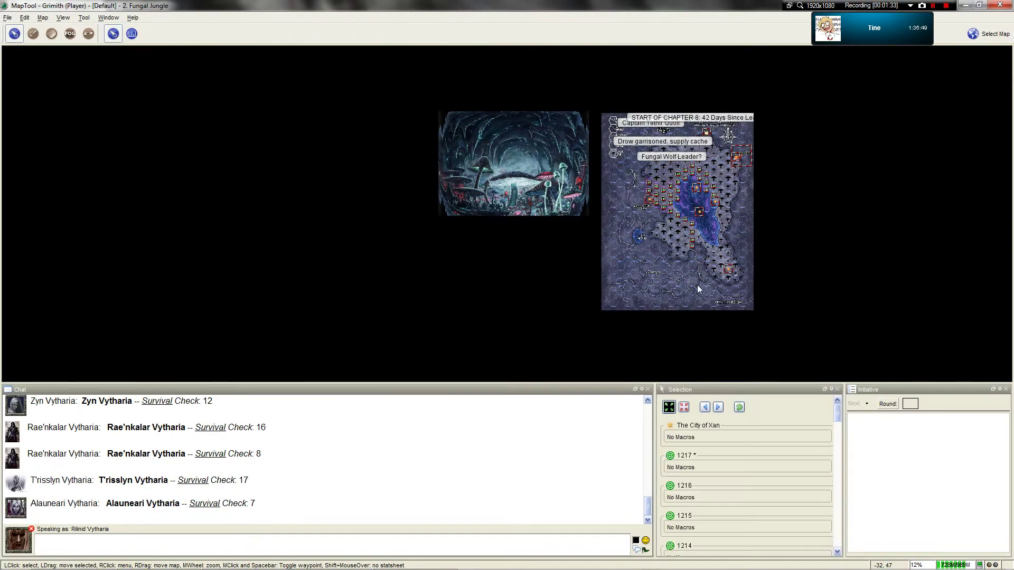
scroll(695, 282, up, 1)
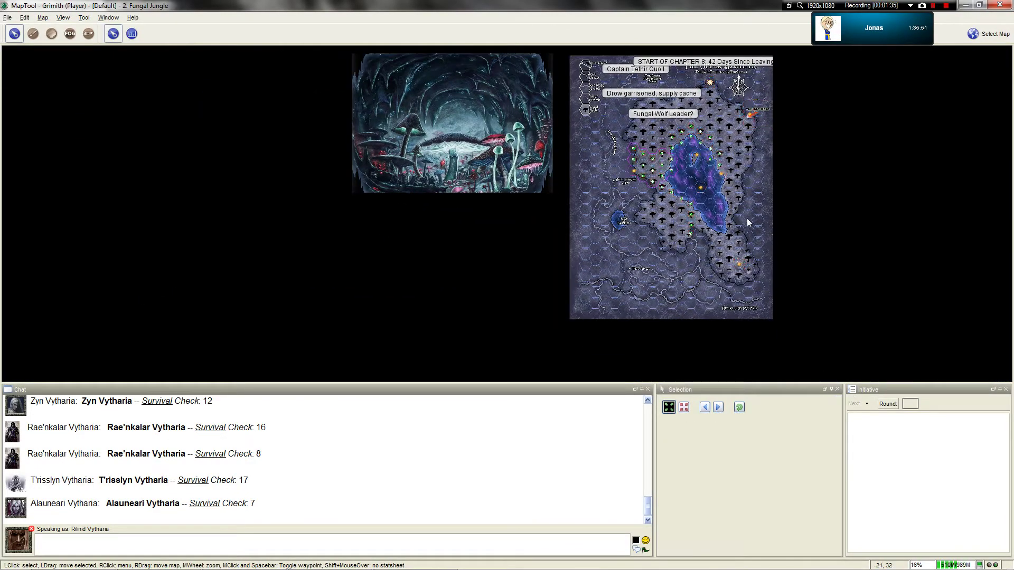
scroll(748, 206, up, 2)
scroll(713, 159, up, 1)
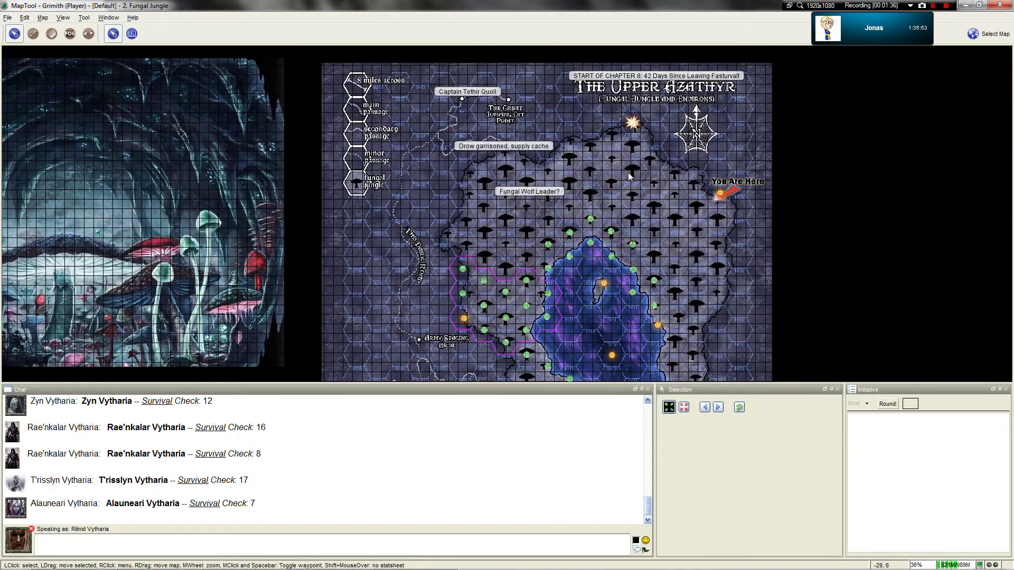
scroll(796, 161, up, 1)
scroll(796, 160, up, 1)
scroll(795, 161, down, 1)
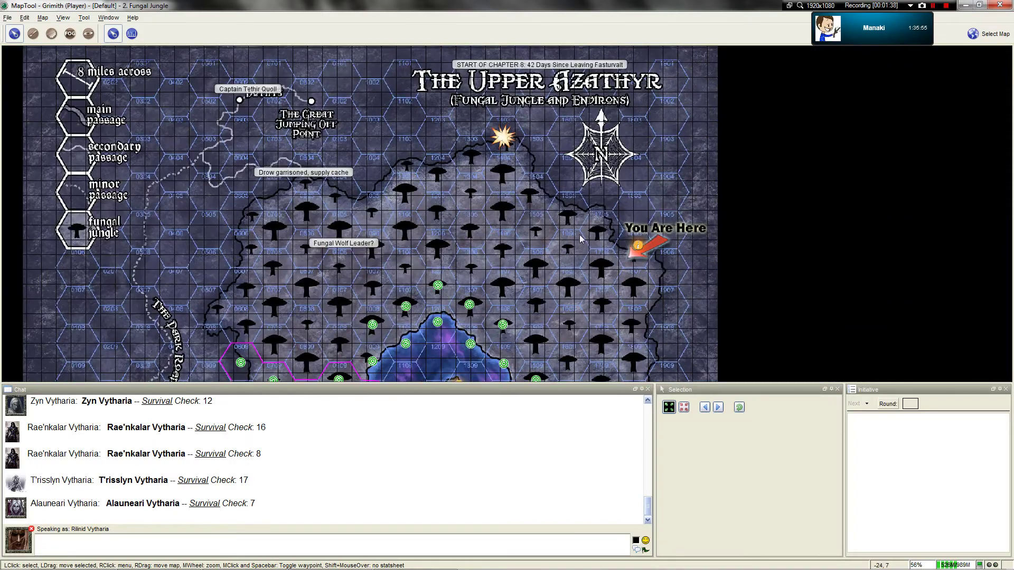
scroll(655, 250, down, 1)
scroll(669, 248, down, 2)
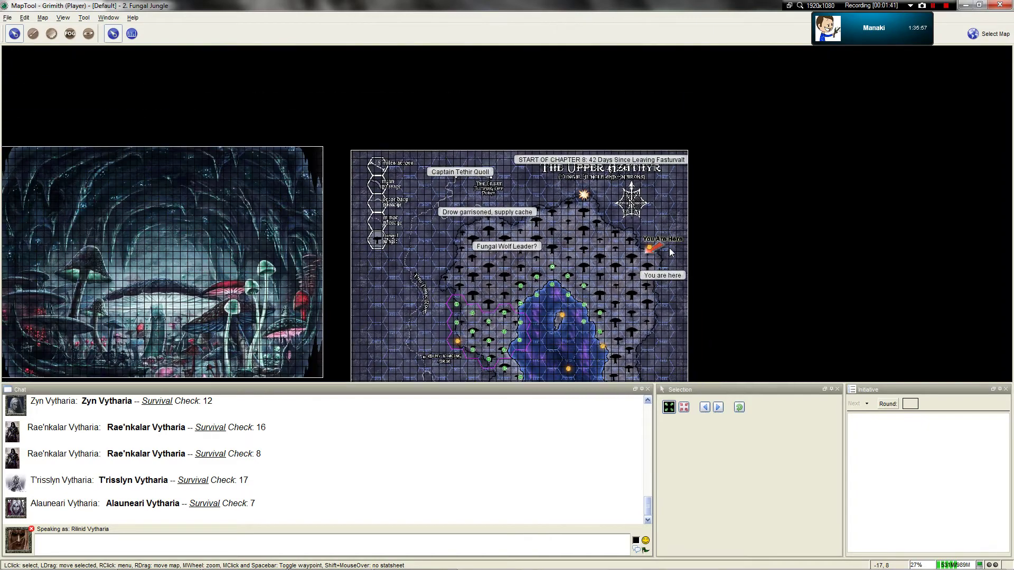
scroll(595, 235, up, 1)
scroll(595, 236, up, 1)
scroll(591, 223, down, 2)
scroll(591, 222, down, 3)
scroll(436, 130, down, 3)
mouse_move(436, 129)
mouse_down()
mouse_move(817, 383)
mouse_move(851, 473)
mouse_move(856, 533)
mouse_up()
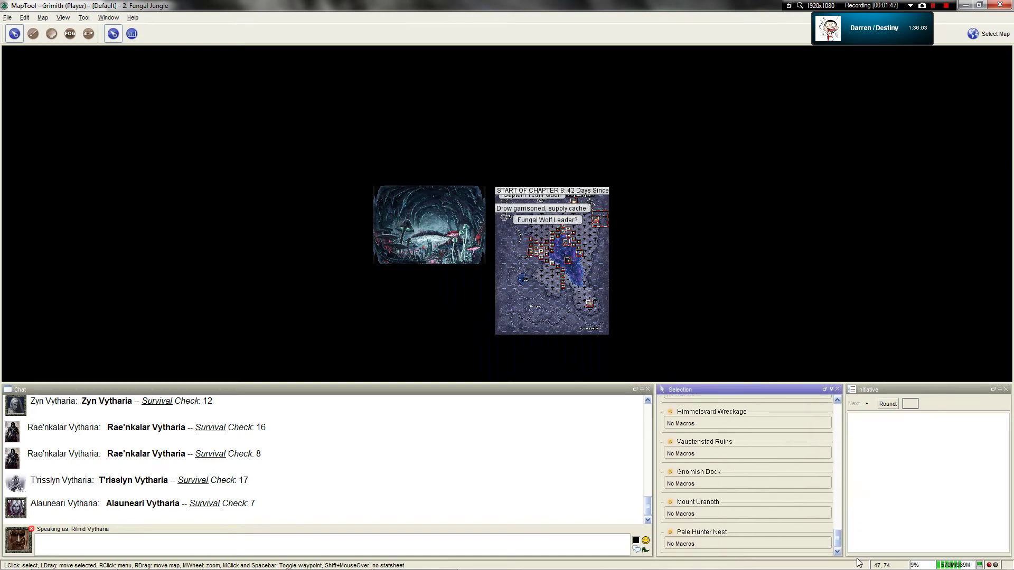
click(645, 281)
scroll(645, 282, down, 1)
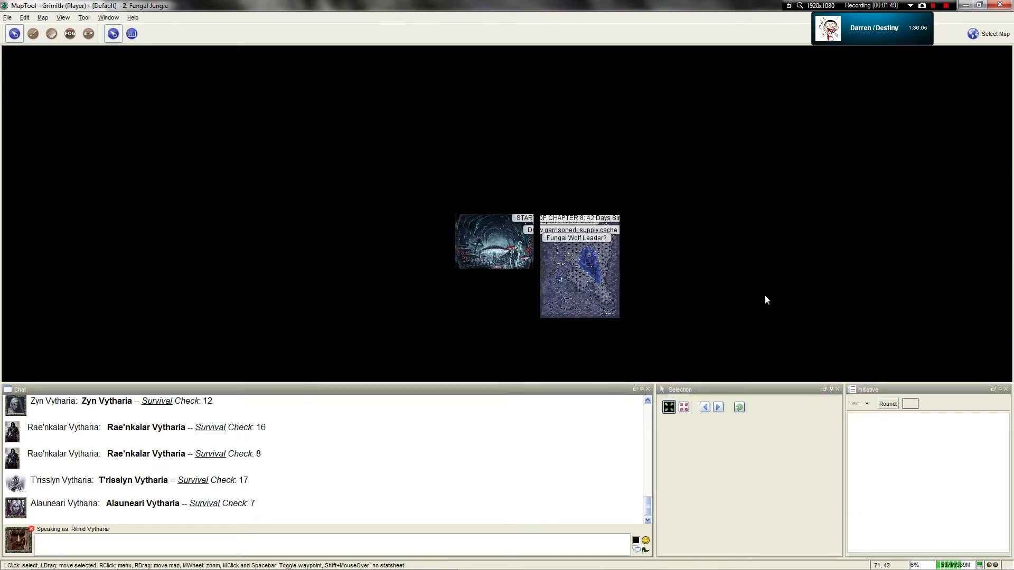
Step: Pan until the Upper Azathyr map and cave artwork both show; check the map list without switching
drag(506, 134, 320, 132)
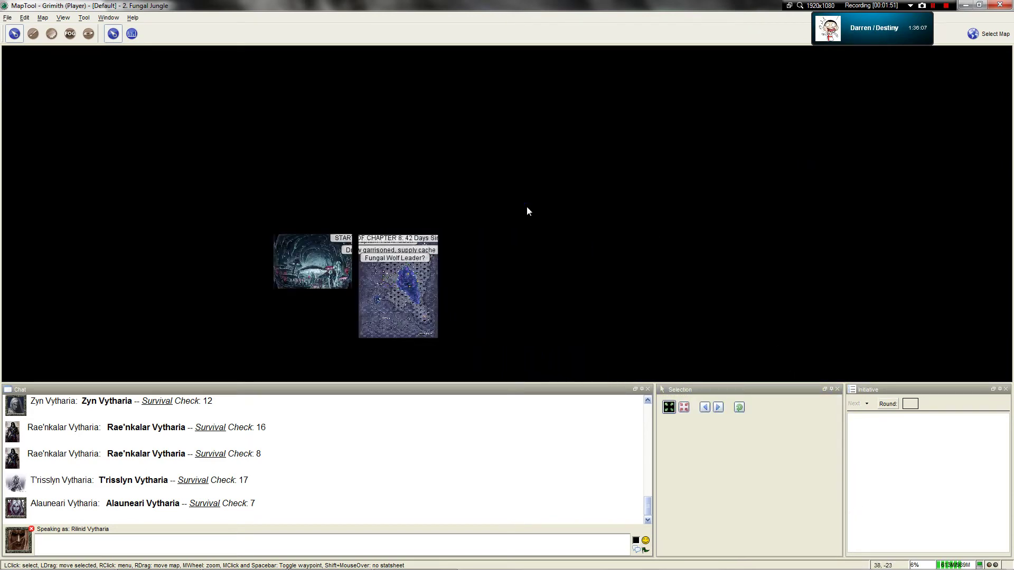
drag(527, 209, 511, 157)
drag(283, 265, 481, 321)
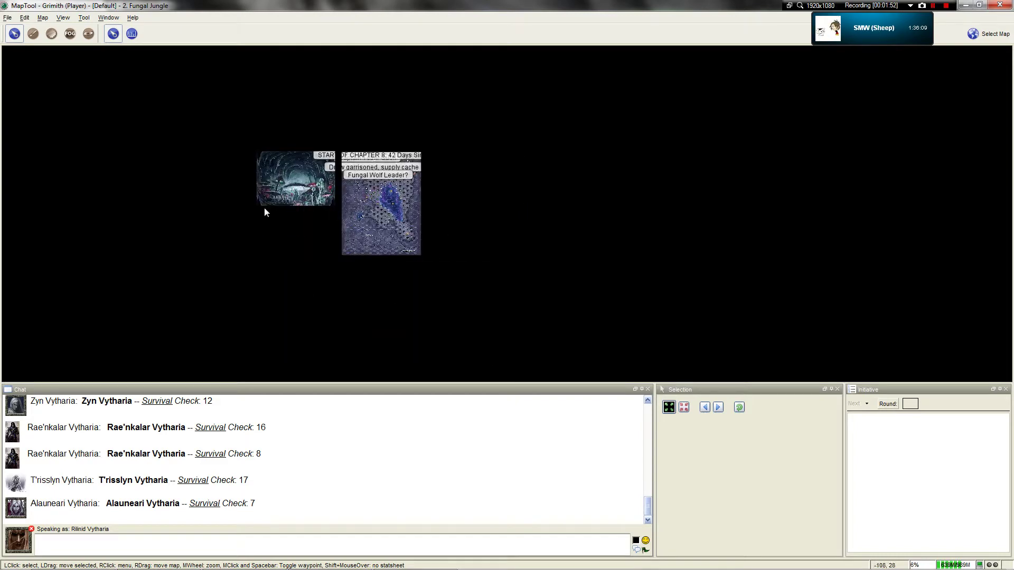
scroll(475, 198, up, 1)
scroll(475, 190, up, 1)
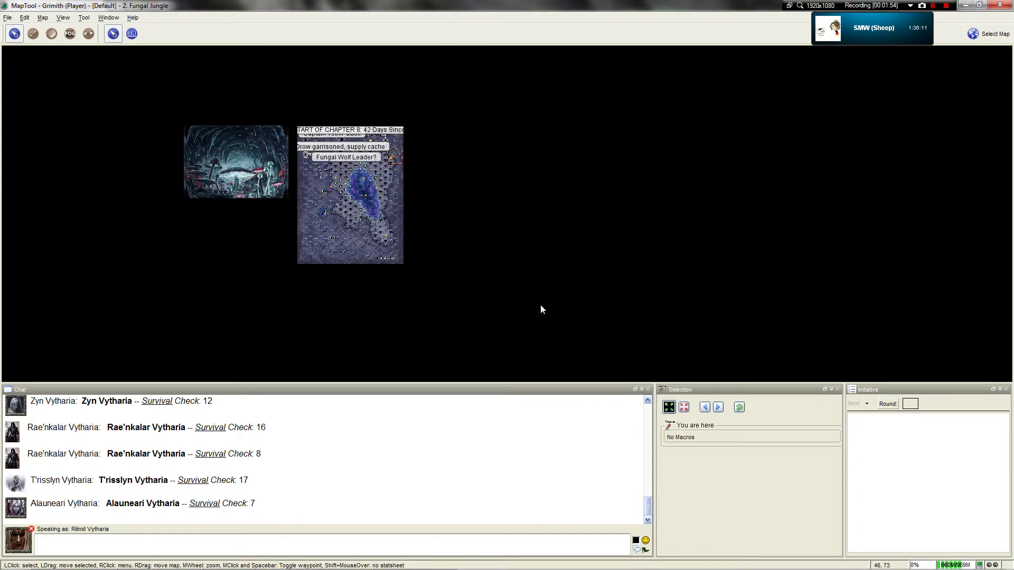
scroll(540, 295, up, 1)
scroll(243, 204, up, 2)
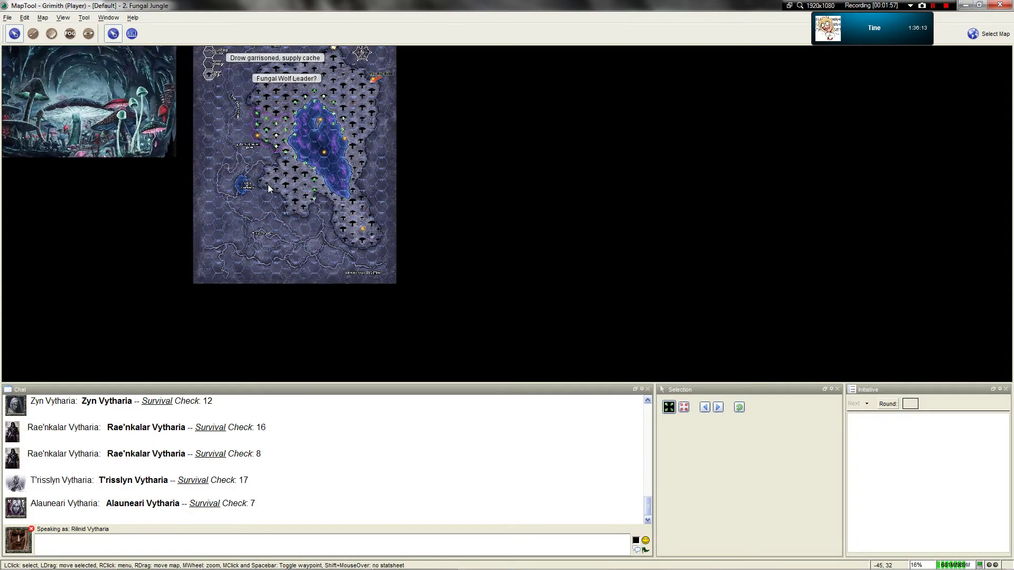
scroll(269, 185, up, 3)
scroll(432, 99, down, 3)
scroll(493, 276, down, 2)
scroll(493, 275, down, 2)
scroll(835, 167, up, 1)
click(986, 34)
click(973, 84)
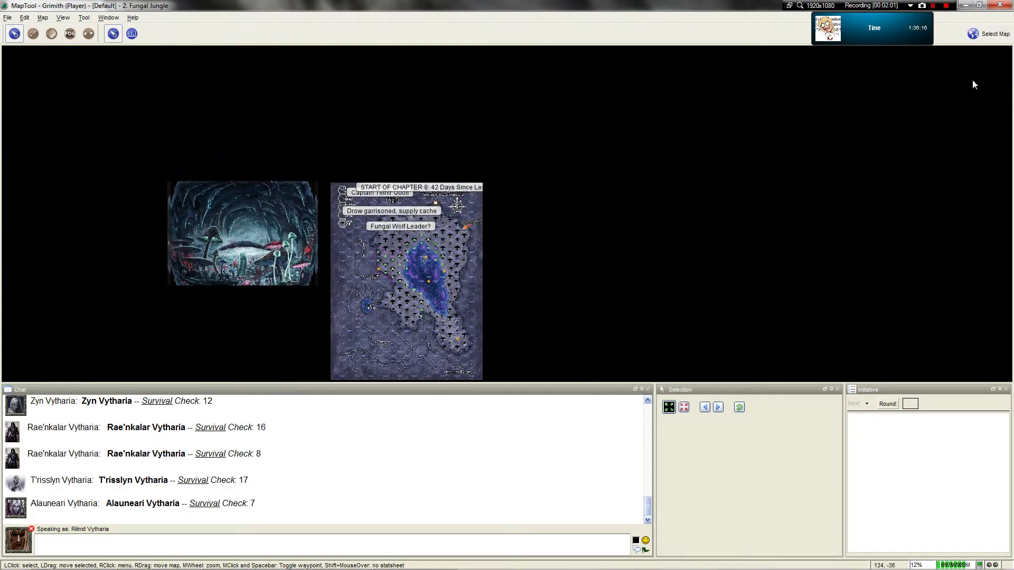
click(987, 38)
click(986, 56)
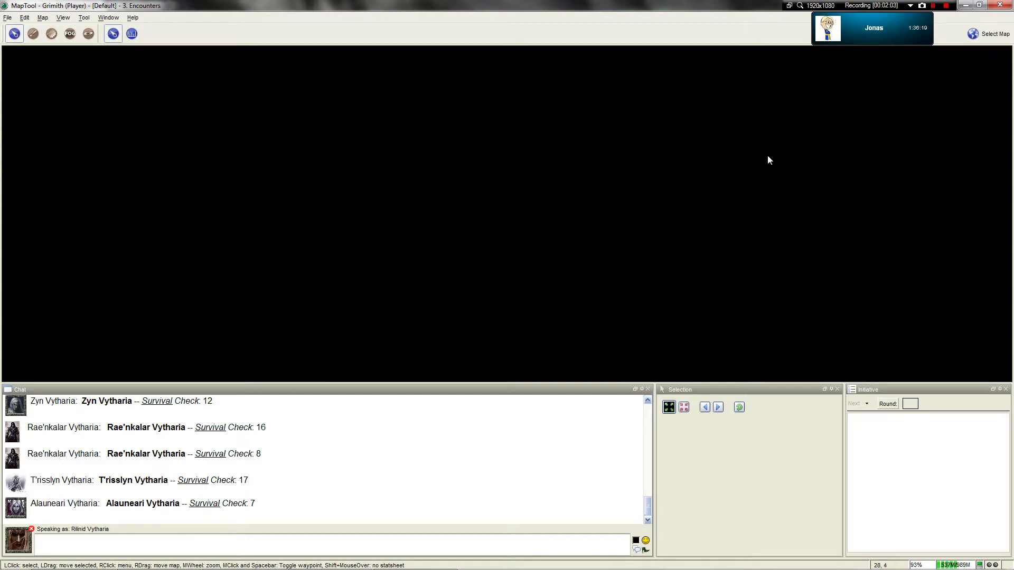
click(986, 34)
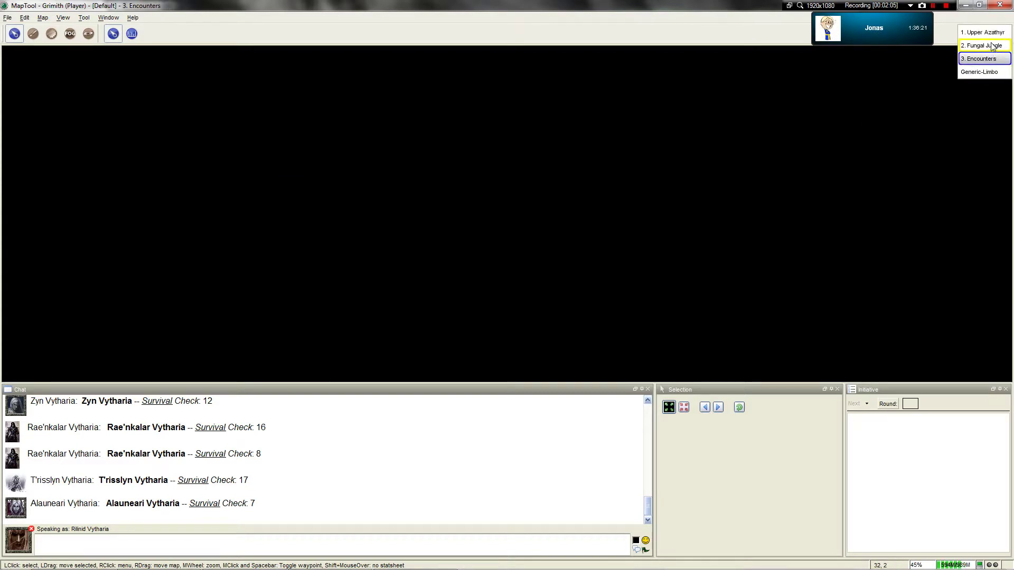
click(991, 45)
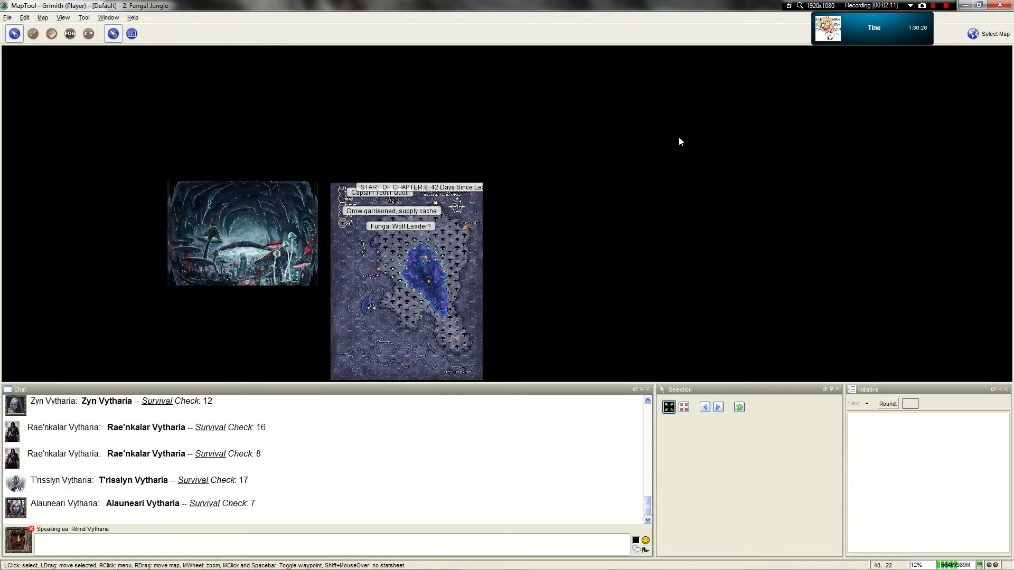
scroll(531, 238, up, 5)
scroll(507, 242, up, 3)
scroll(451, 252, up, 2)
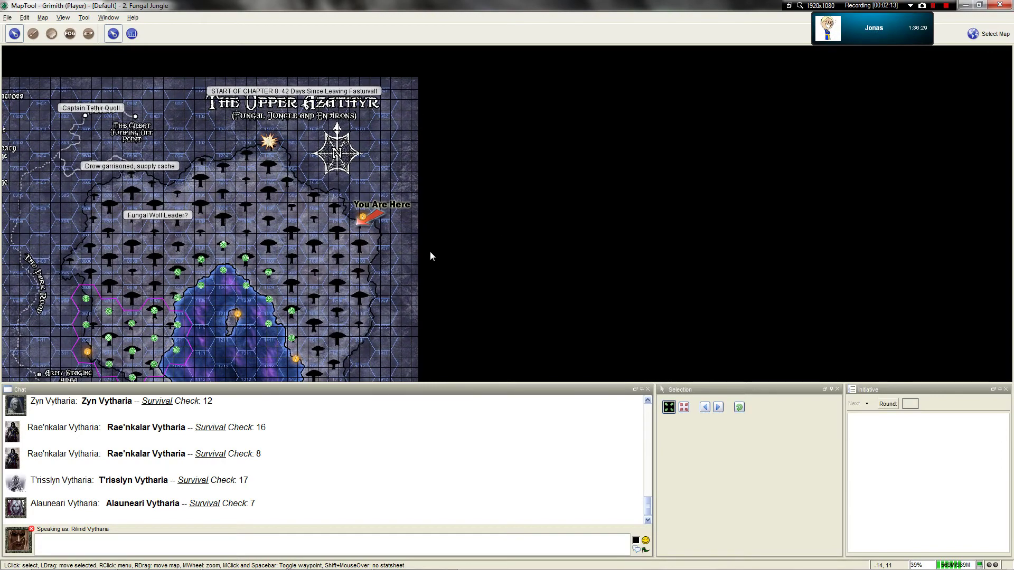
scroll(498, 245, up, 1)
Step: Pan the view so the cave artwork sits beside the Upper Azathyr map
drag(495, 252, 577, 213)
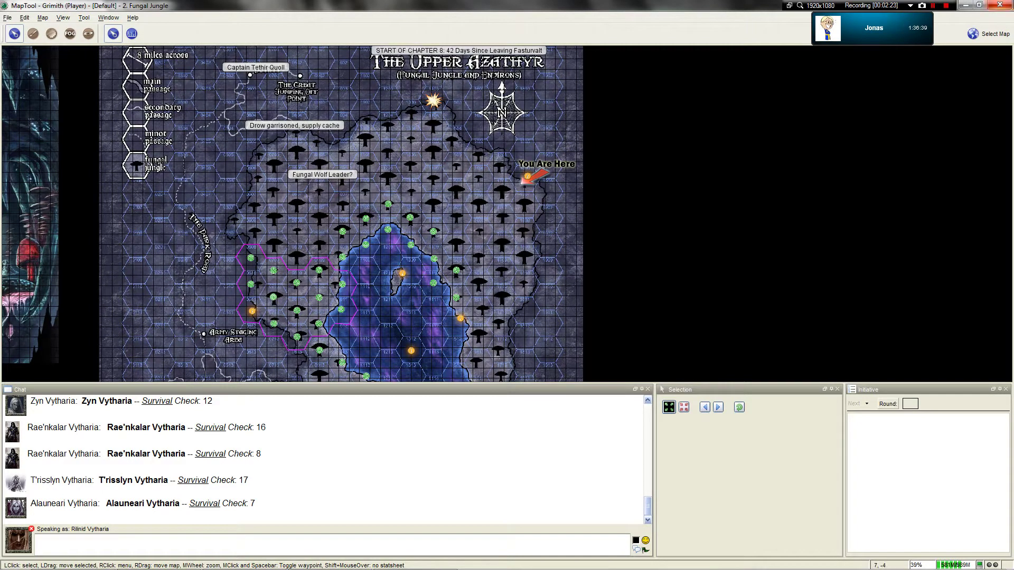
scroll(353, 84, down, 2)
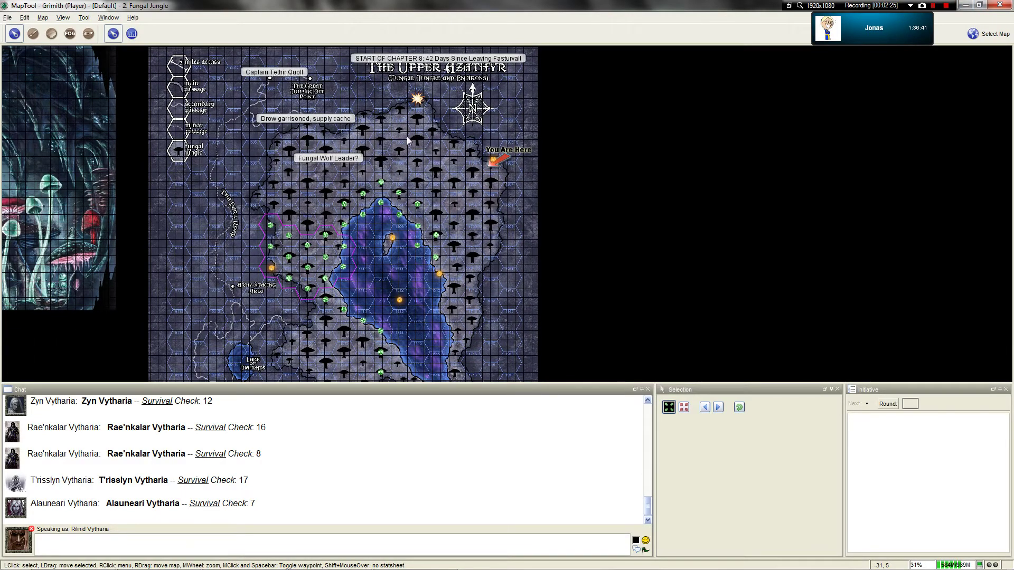
scroll(496, 188, up, 4)
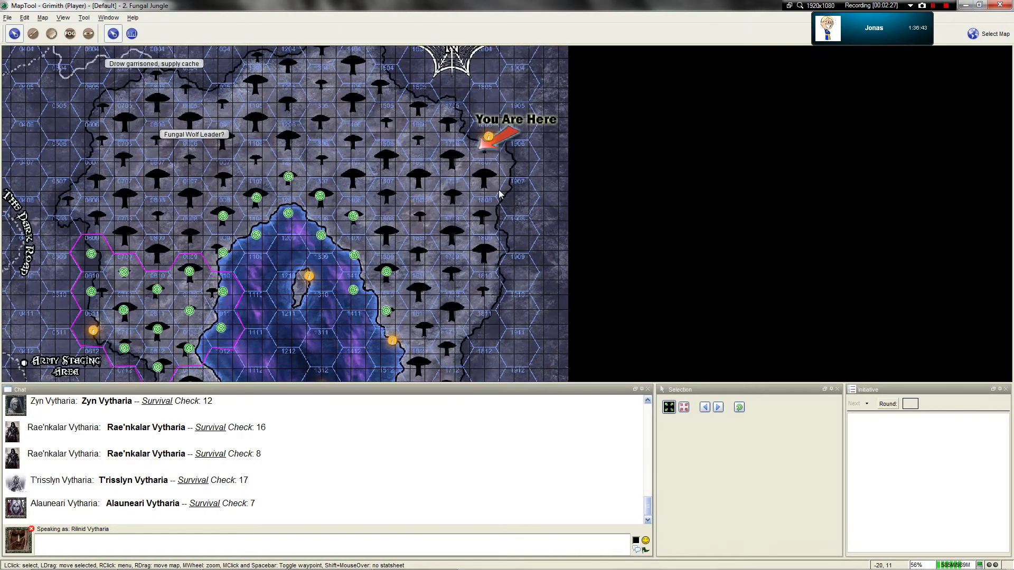
scroll(496, 188, up, 3)
scroll(471, 158, down, 10)
scroll(443, 134, down, 3)
scroll(442, 133, down, 3)
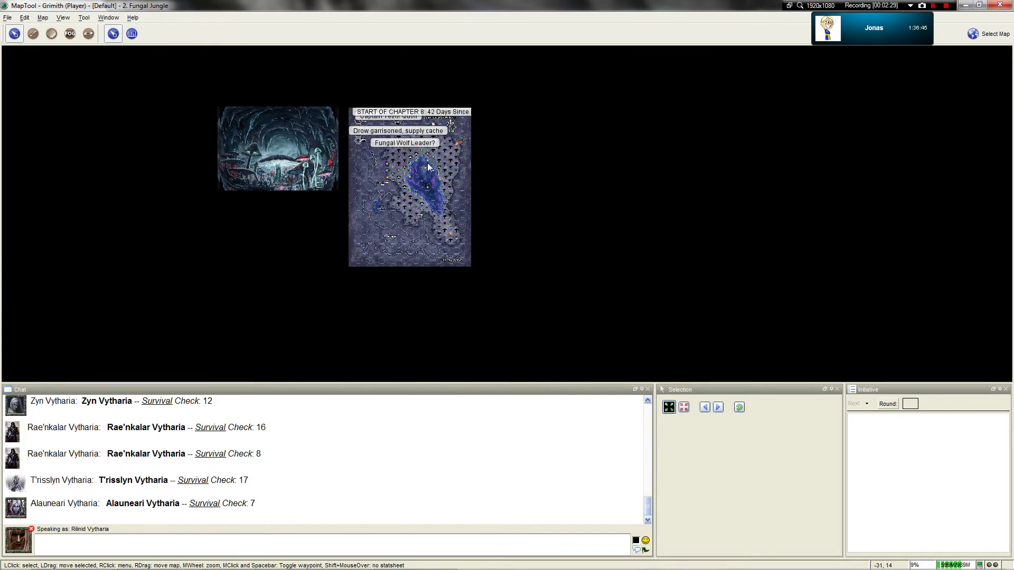
scroll(380, 174, down, 1)
scroll(318, 239, up, 2)
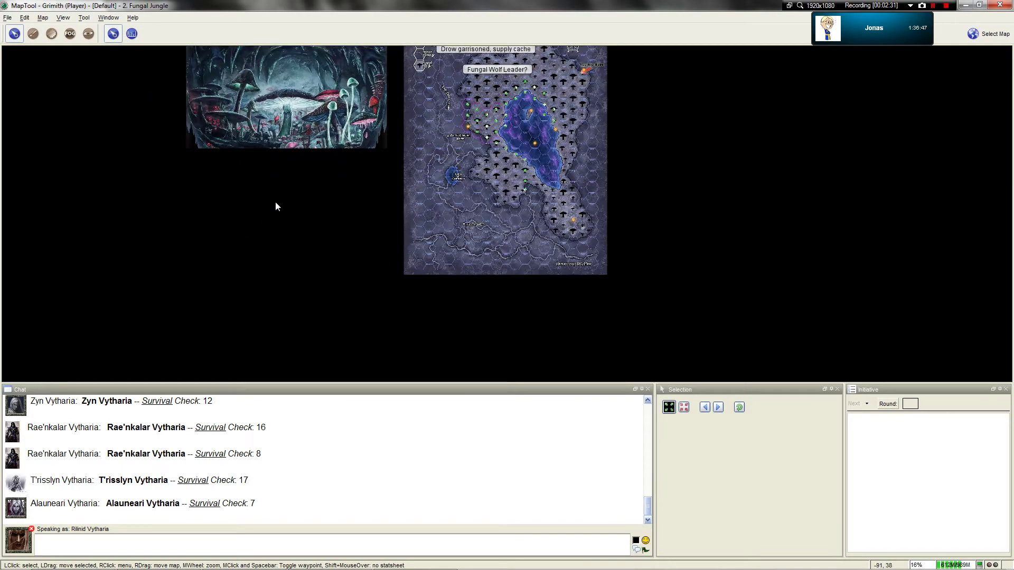
scroll(276, 206, up, 3)
scroll(380, 347, up, 3)
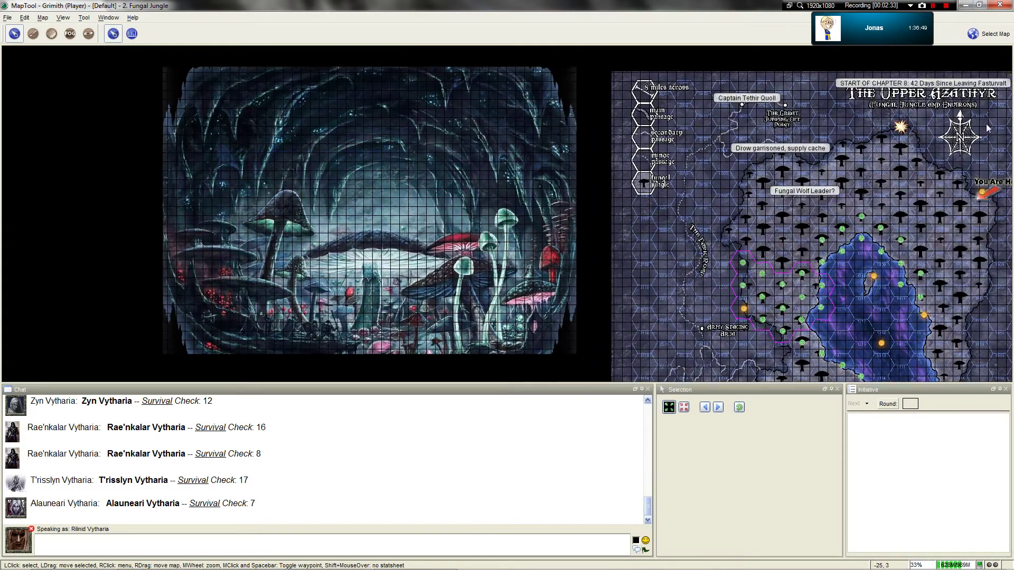
click(988, 32)
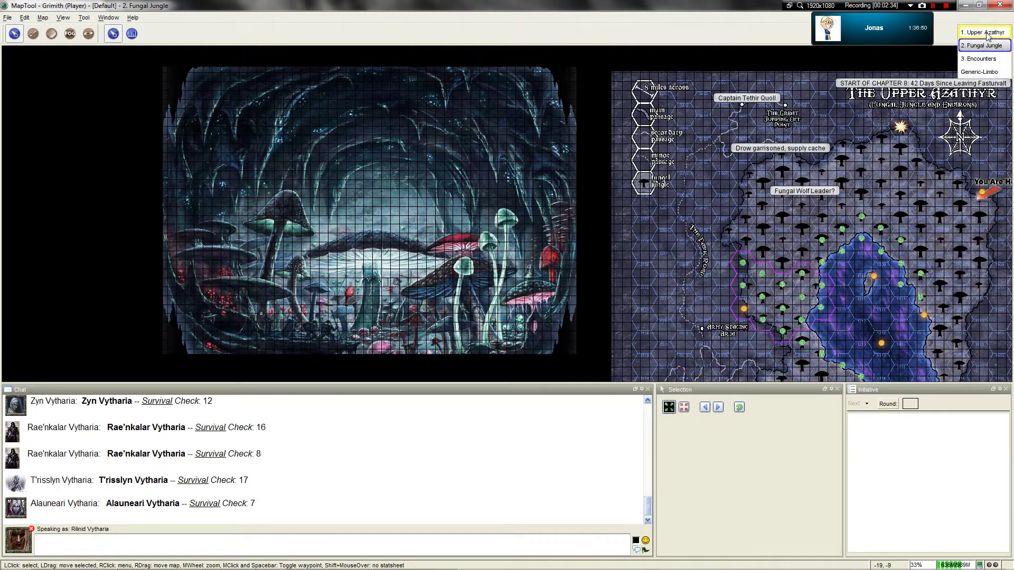
click(988, 33)
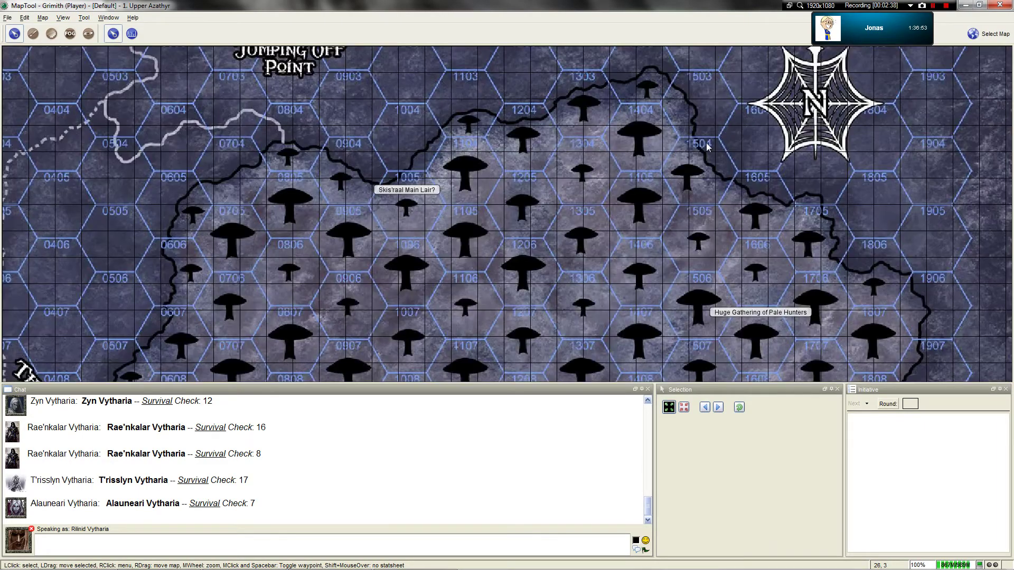
scroll(706, 143, down, 4)
scroll(706, 146, down, 3)
scroll(705, 145, down, 3)
drag(706, 146, 603, 75)
drag(801, 219, 619, 130)
scroll(620, 129, down, 2)
click(982, 32)
click(979, 72)
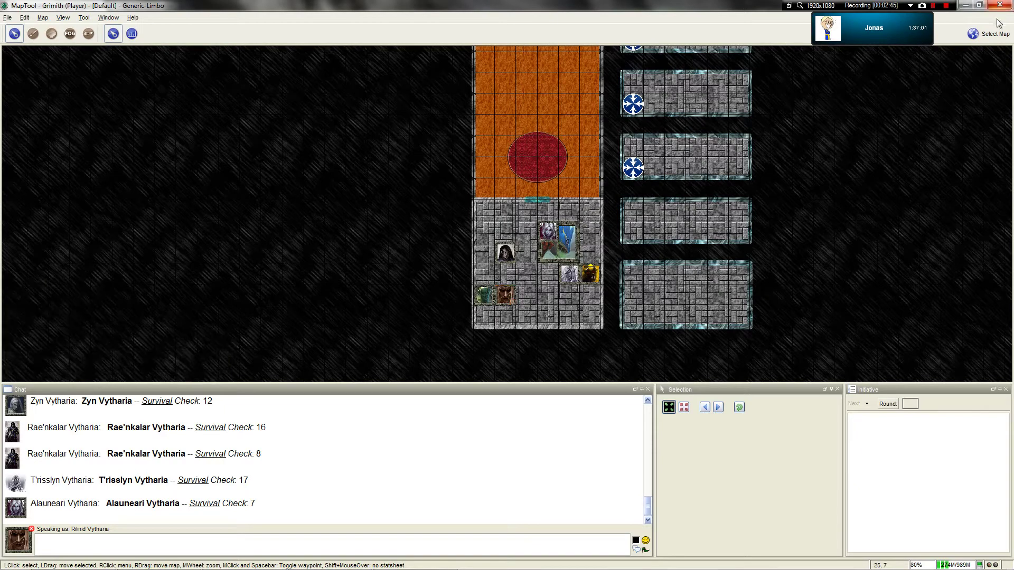
click(982, 32)
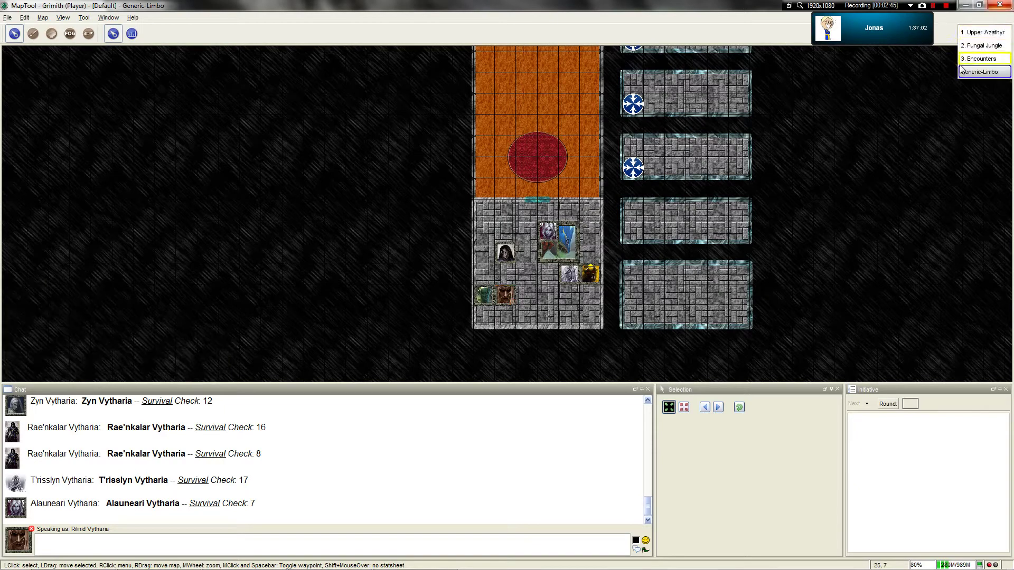
click(980, 46)
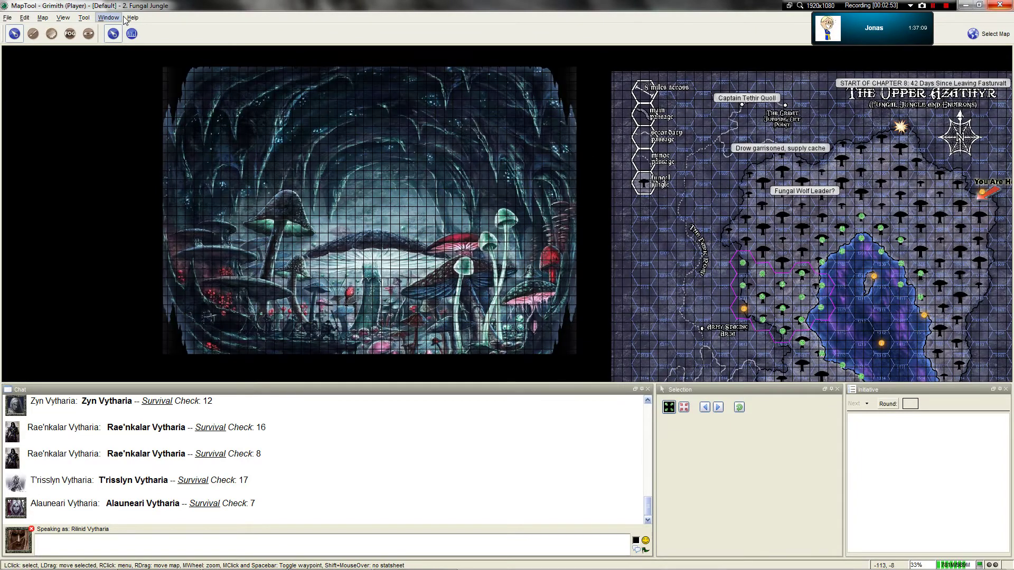
click(109, 18)
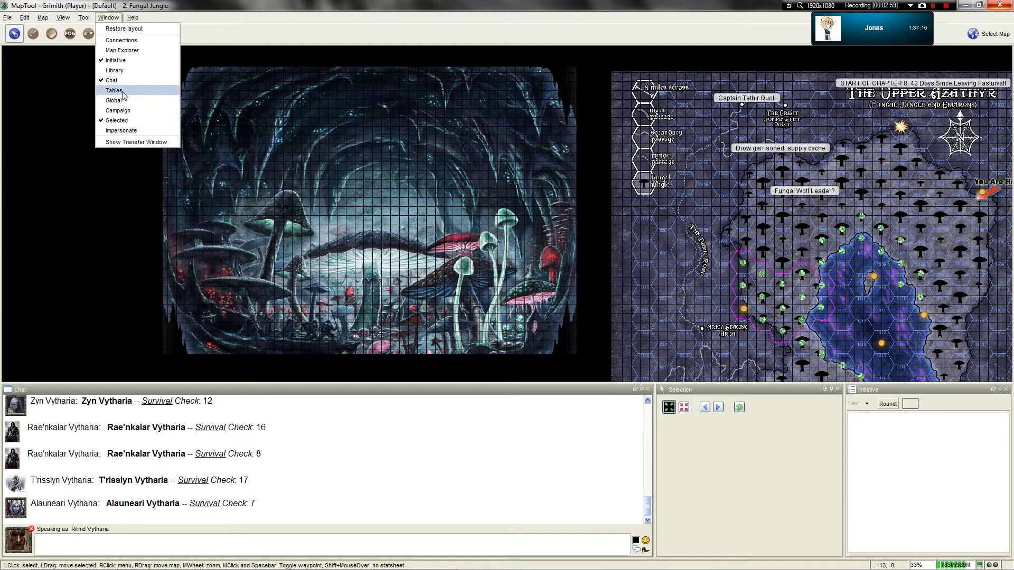
Step: In Map Explorer, expand Players, select Rilnid Vytharia, narrow the panel and pan back
click(132, 50)
click(7, 73)
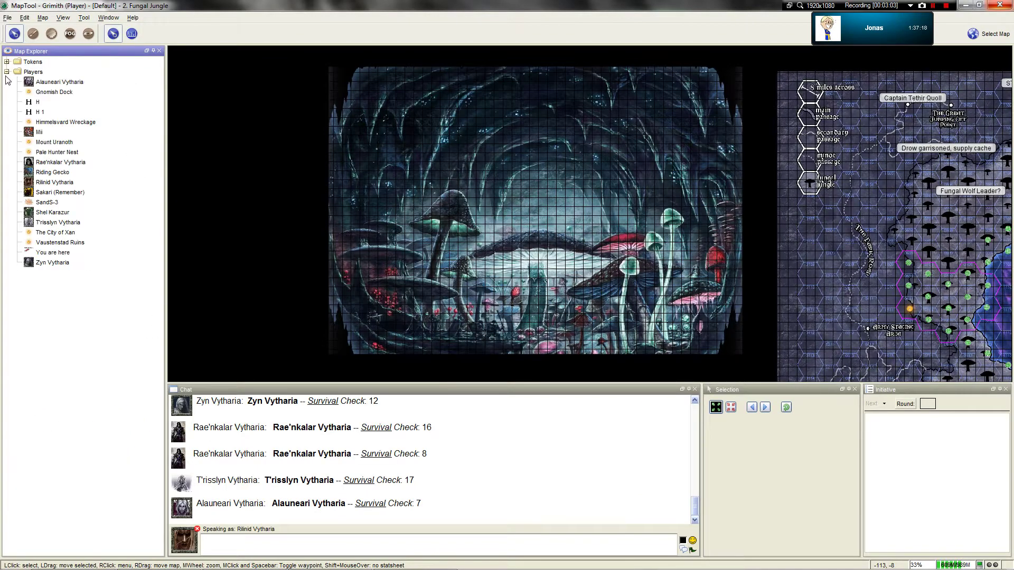
double_click(52, 182)
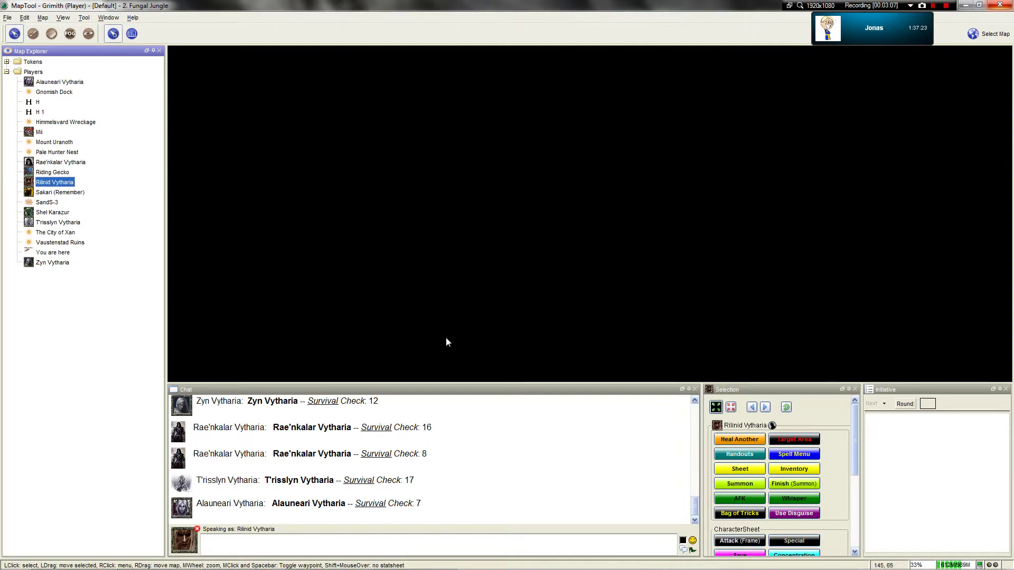
scroll(780, 463, down, 3)
scroll(780, 464, down, 3)
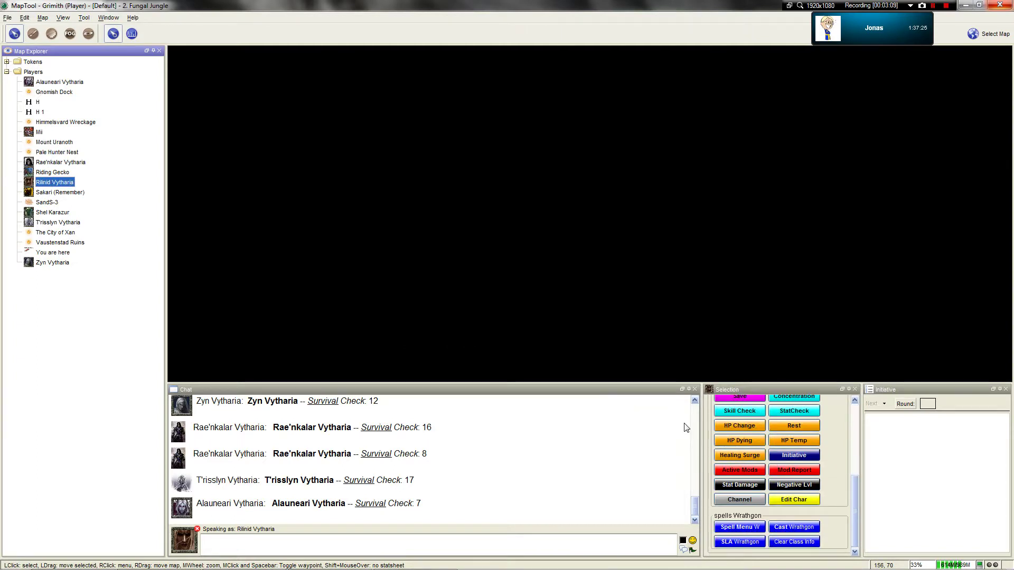
drag(166, 146, 98, 148)
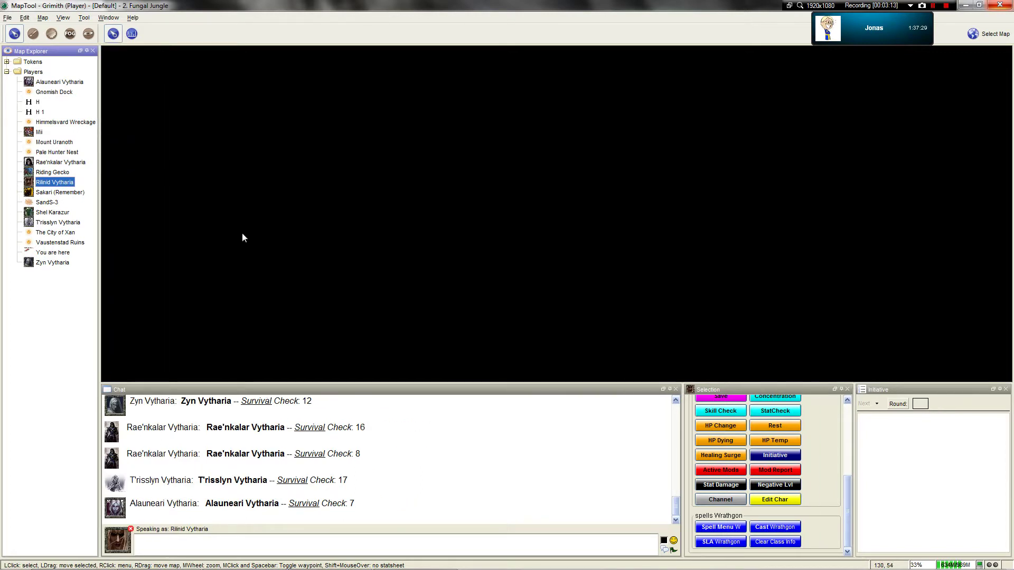
scroll(370, 224, down, 2)
scroll(364, 220, down, 2)
mouse_move(265, 220)
mouse_down()
mouse_move(331, 215)
mouse_move(748, 364)
mouse_up()
scroll(348, 230, up, 1)
scroll(365, 242, up, 1)
scroll(346, 240, up, 1)
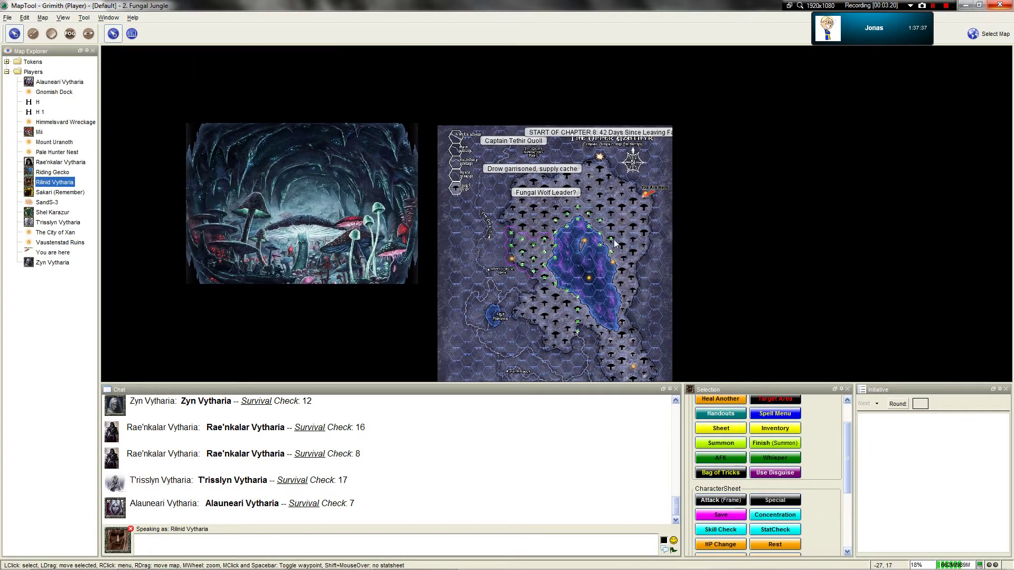
scroll(617, 249, up, 2)
scroll(617, 249, up, 2)
scroll(618, 250, up, 2)
scroll(620, 251, up, 2)
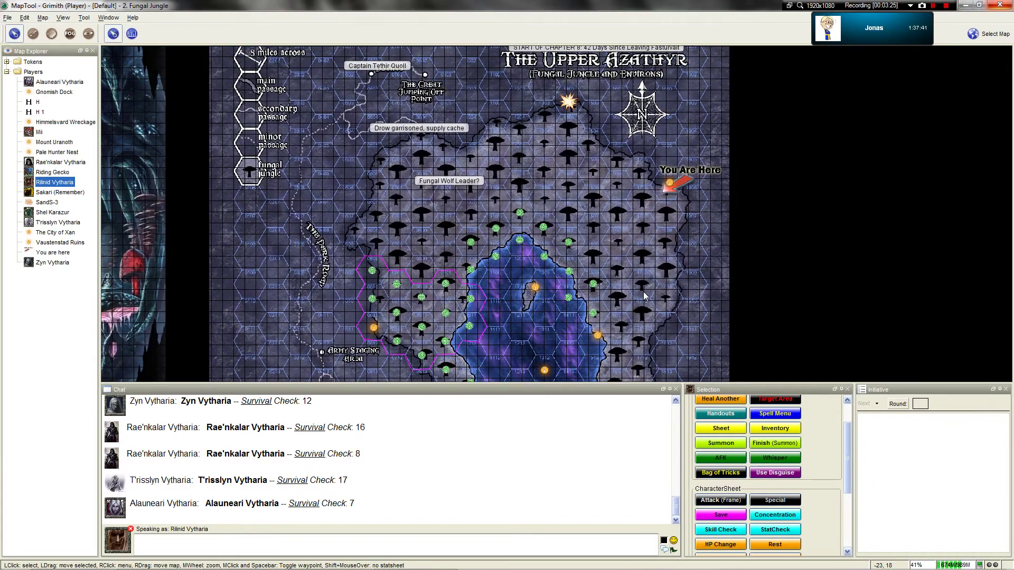
scroll(645, 296, up, 4)
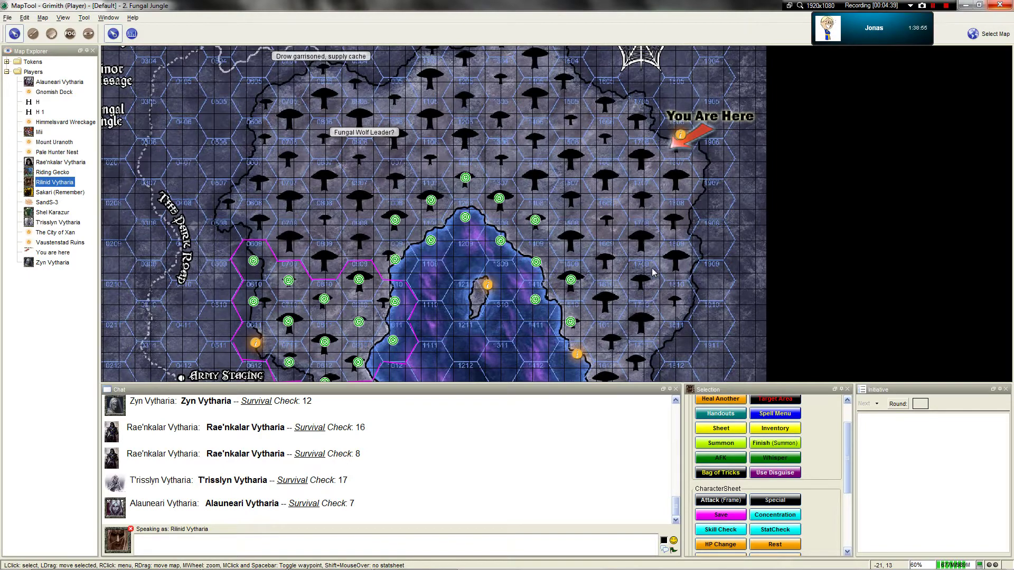
Step: Note one day admiring Pale Hunter patrols below Pale Hunter Nests in Chapter 8, then return
click(332, 559)
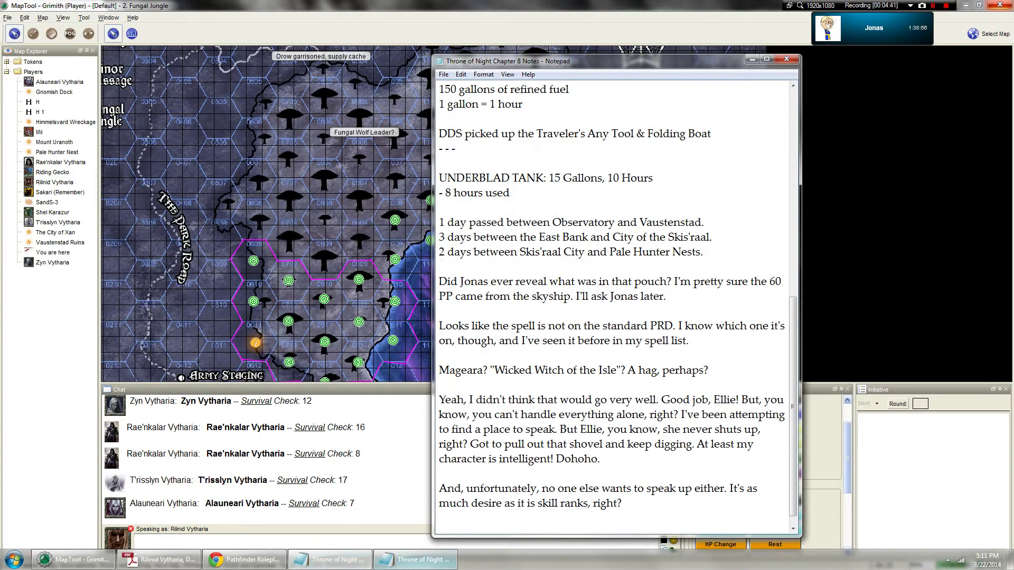
click(412, 560)
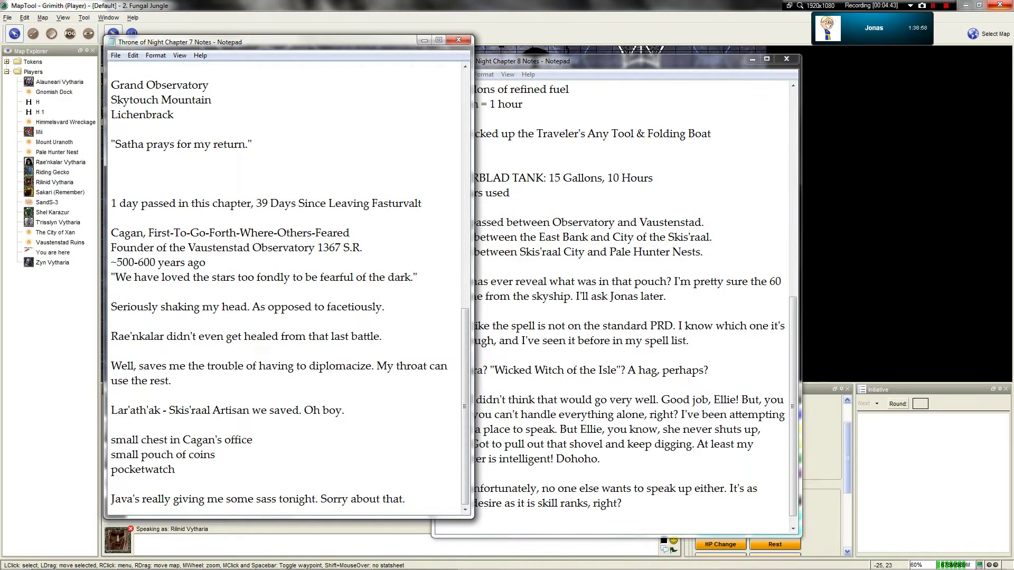
click(562, 281)
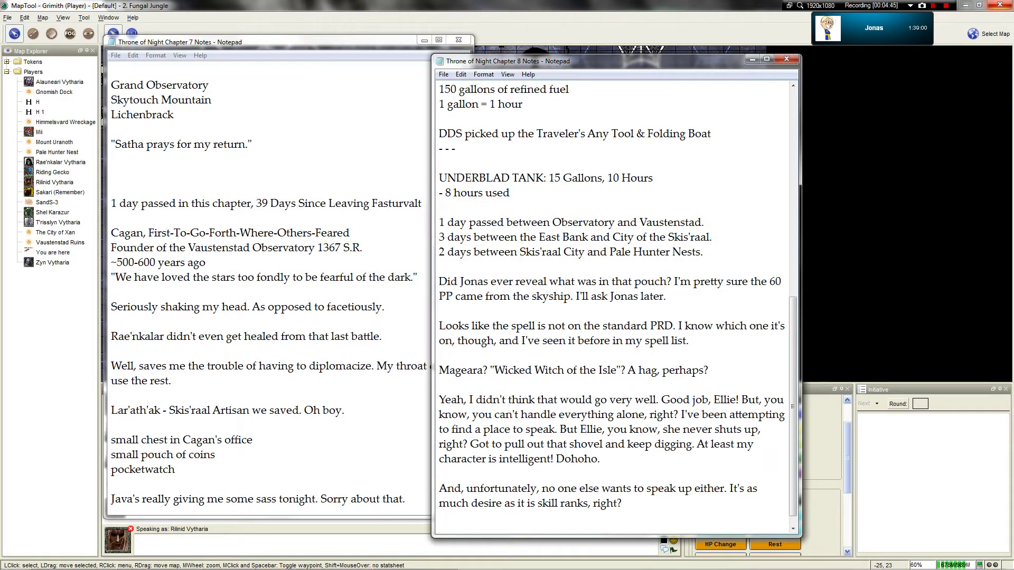
key(Return)
text(1 day spent admiring Pale Hunter Nests.)
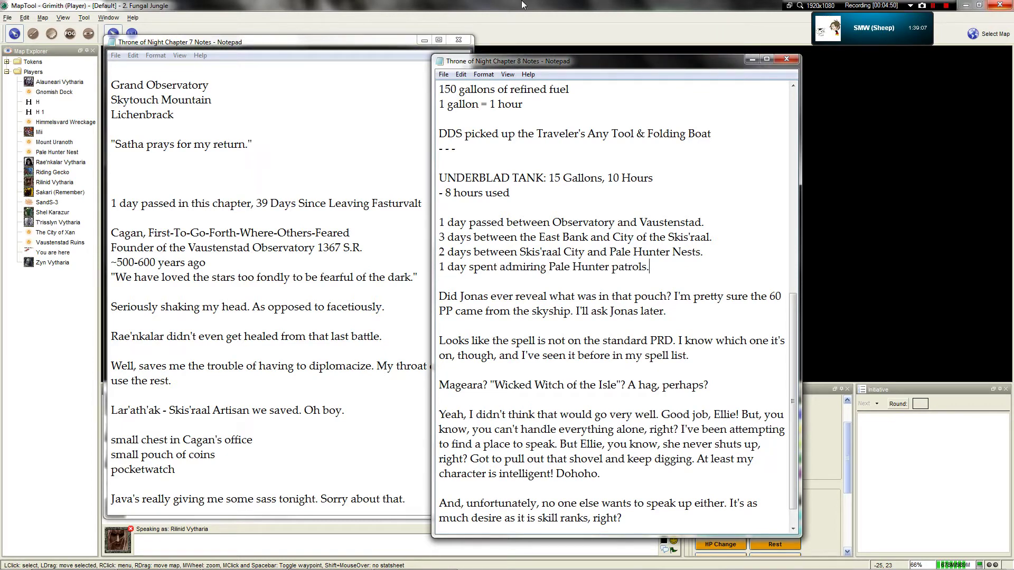
key(alt+Tab)
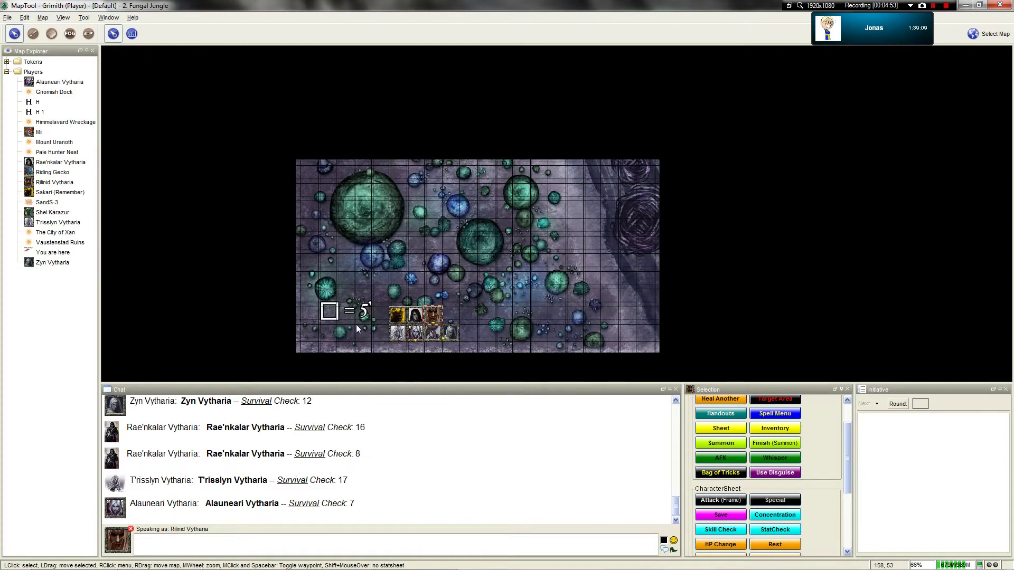
scroll(507, 246, up, 1)
scroll(488, 247, up, 1)
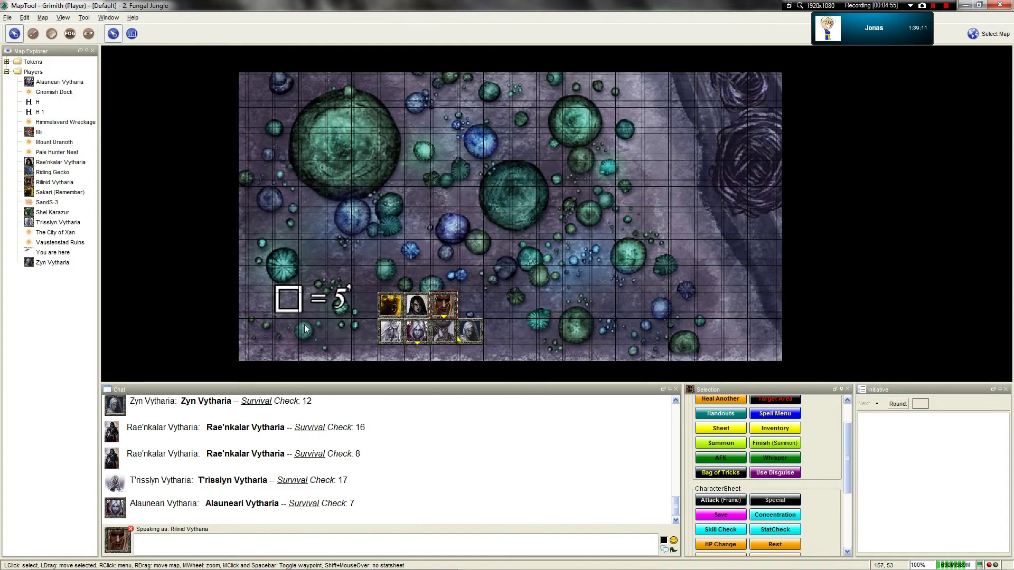
scroll(317, 304, up, 2)
scroll(318, 304, up, 1)
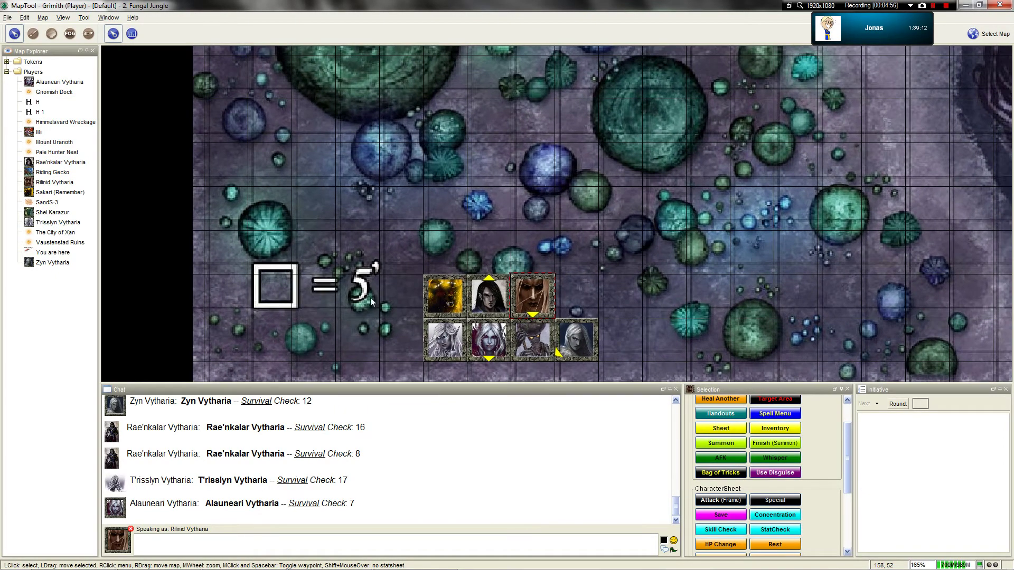
Step: Start moving Rilnid Vytharia's token from its context menu, then cancel the move
right_click(541, 294)
click(552, 299)
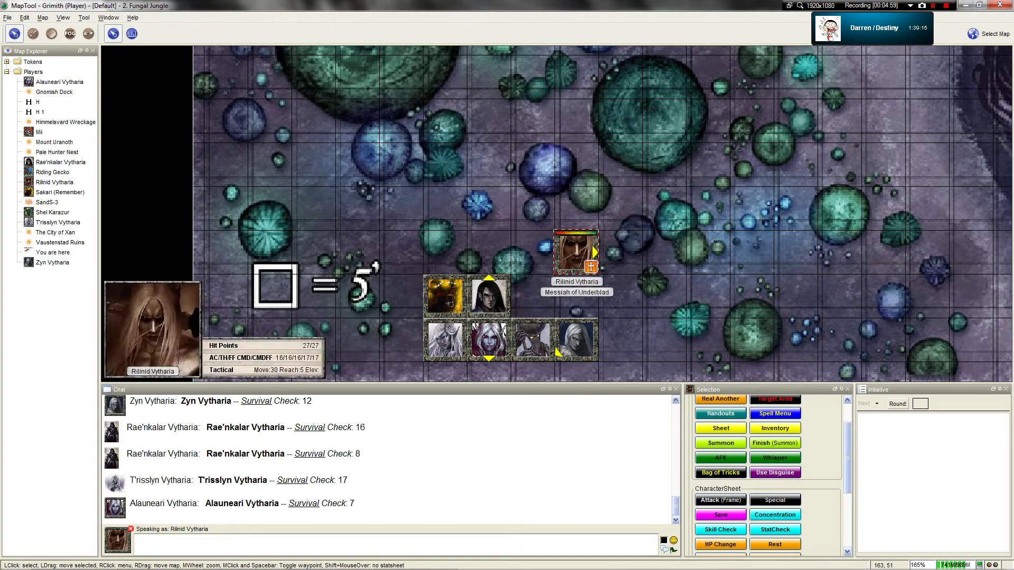
click(595, 278)
Step: Hide the map grid, move a party token above the group, then restore the grid
click(62, 17)
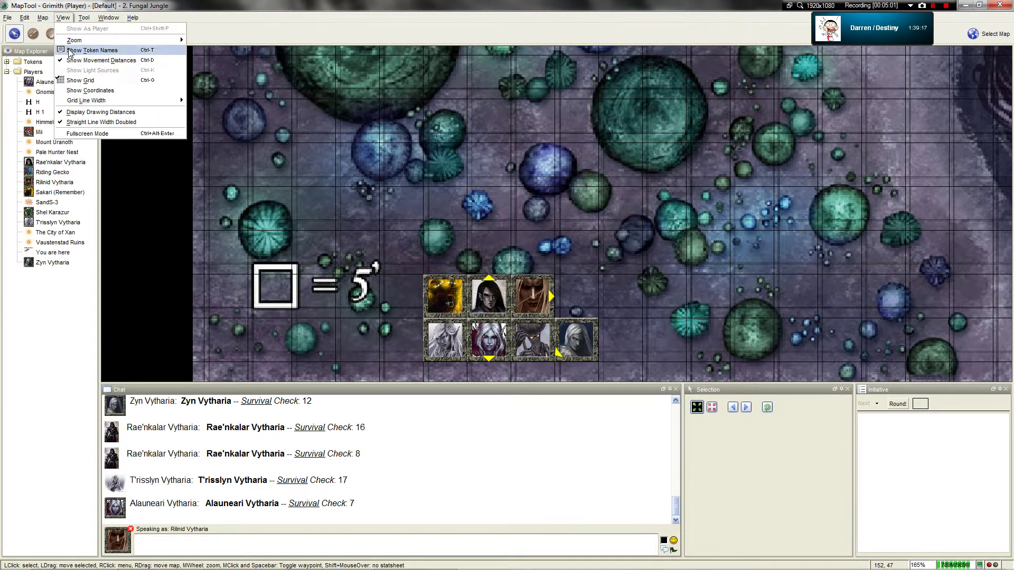
click(76, 81)
mouse_move(532, 295)
mouse_down()
mouse_move(577, 252)
mouse_move(533, 207)
mouse_up()
click(604, 287)
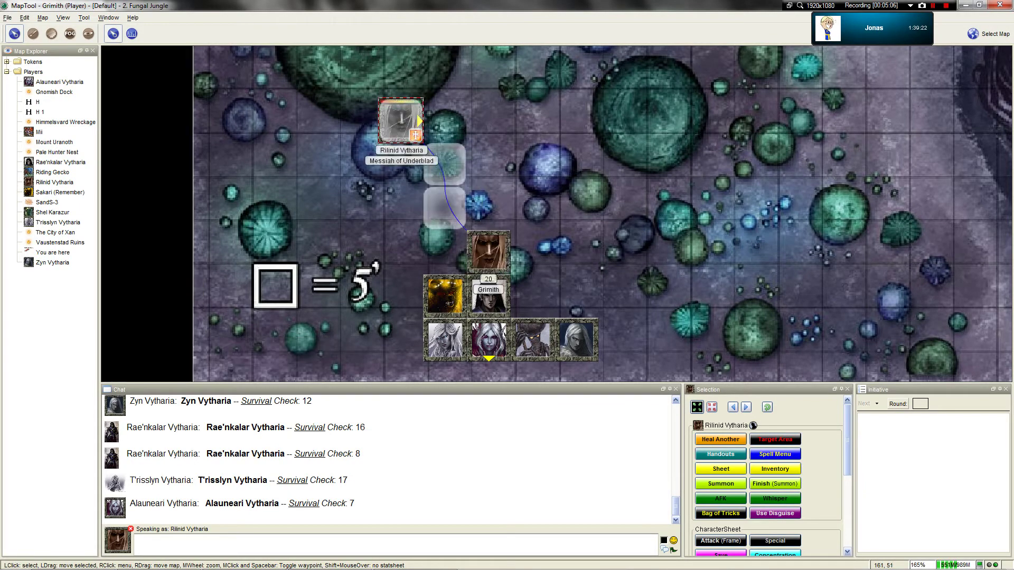
click(62, 17)
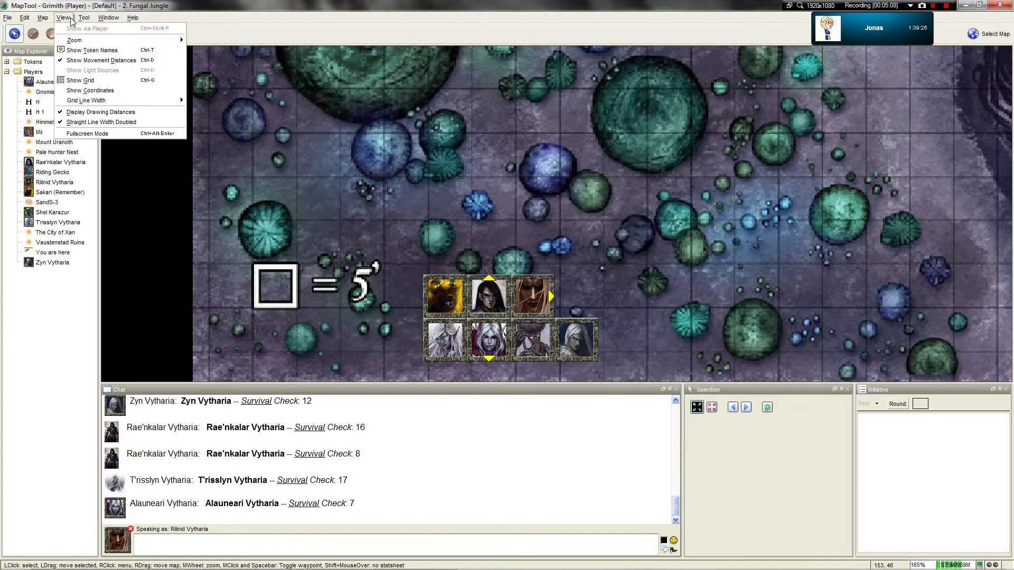
click(91, 79)
scroll(601, 221, down, 2)
scroll(601, 222, down, 2)
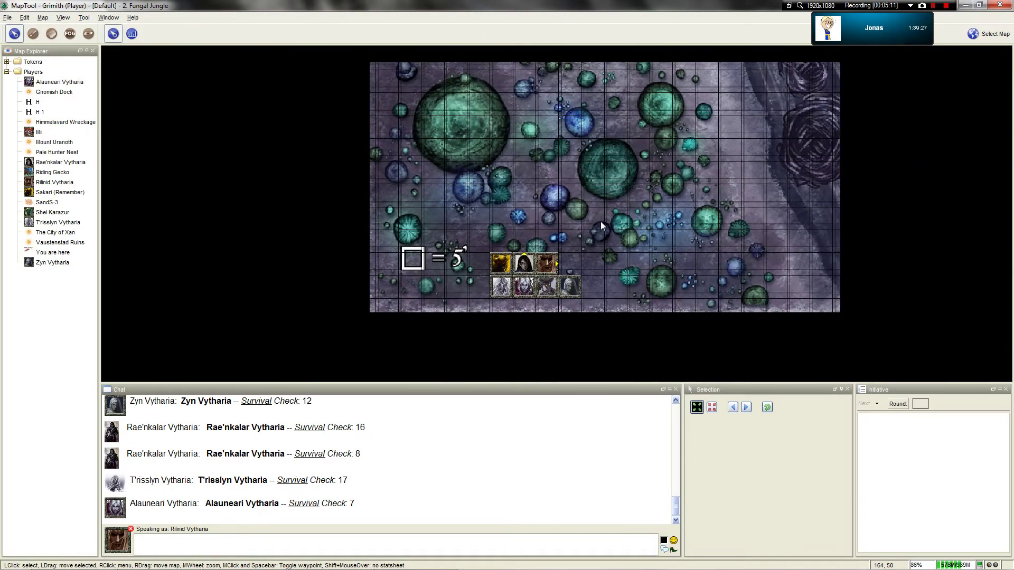
scroll(604, 218, down, 2)
scroll(629, 236, down, 1)
scroll(621, 221, down, 2)
scroll(606, 263, up, 2)
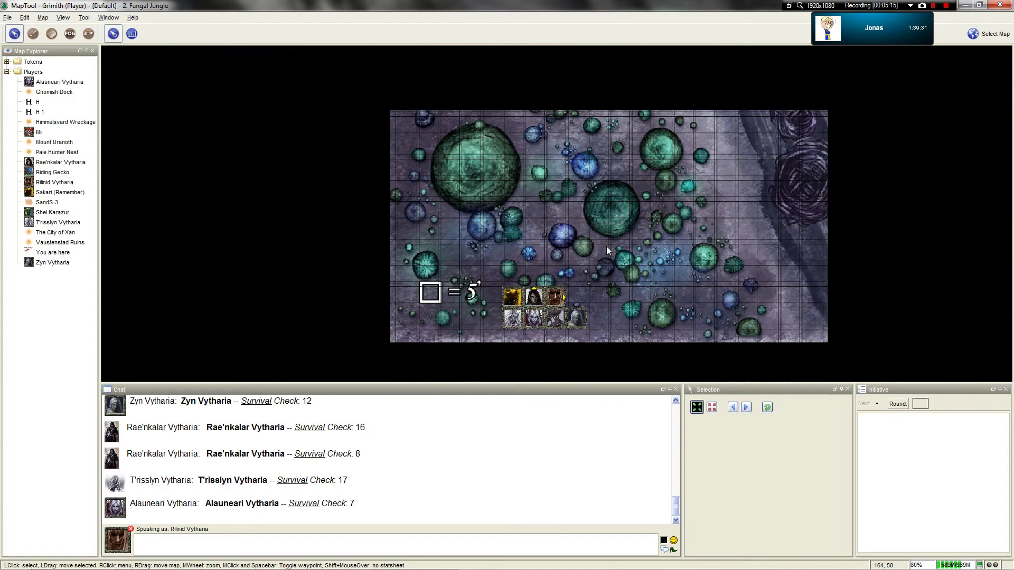
scroll(626, 240, down, 4)
scroll(642, 231, down, 6)
scroll(621, 224, up, 1)
scroll(637, 221, up, 5)
scroll(636, 221, up, 3)
scroll(594, 218, up, 2)
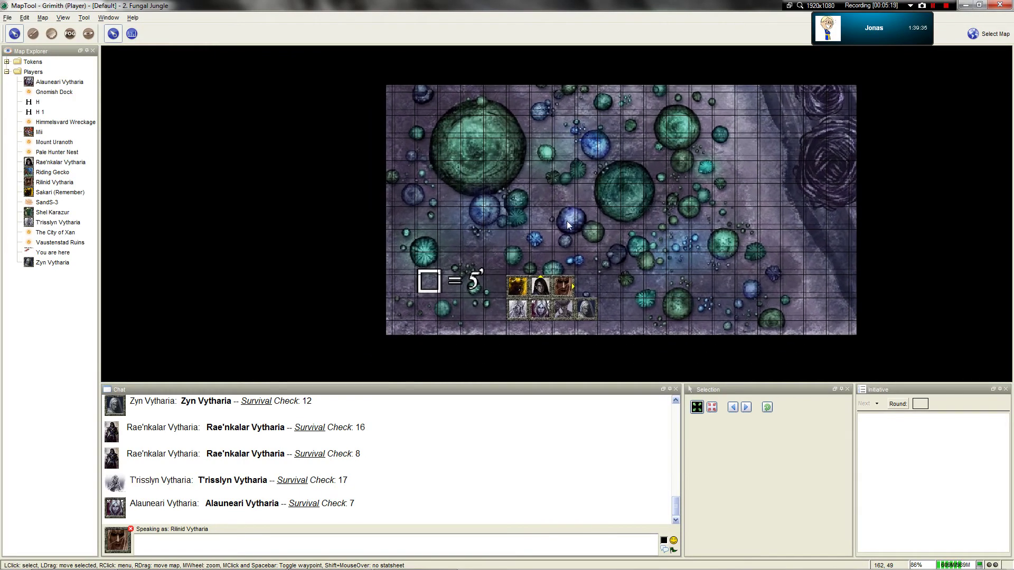
scroll(561, 309, up, 3)
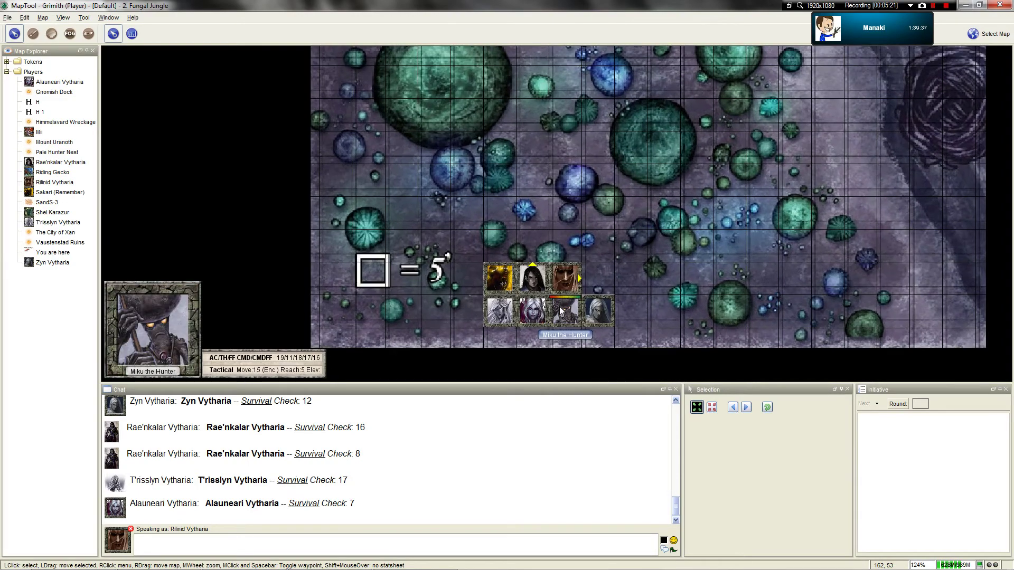
scroll(559, 306, up, 3)
scroll(511, 313, up, 2)
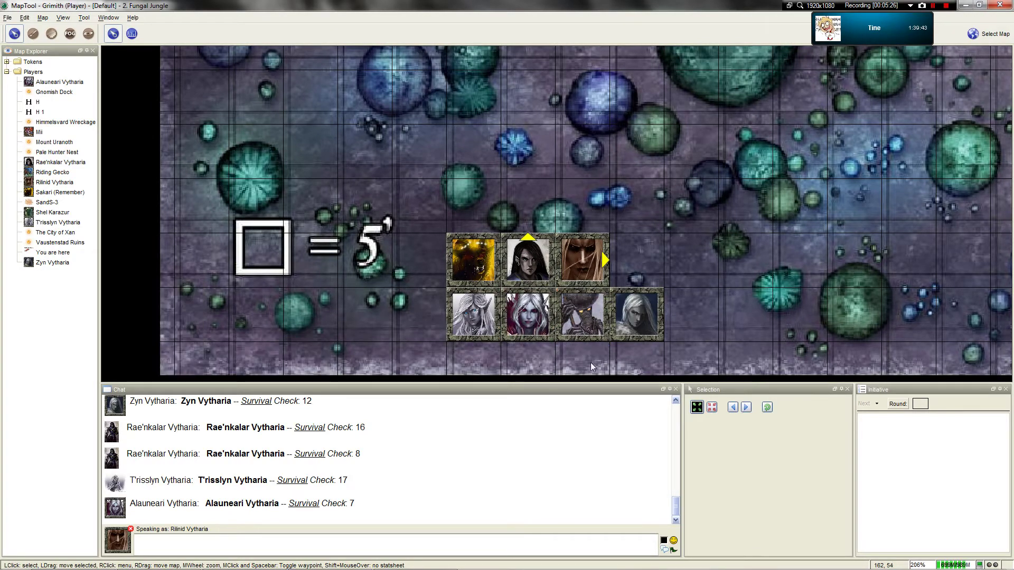
Step: Close the Map Explorer panel and bring the map's upper area into view
click(93, 50)
scroll(365, 138, down, 3)
scroll(367, 131, down, 4)
scroll(366, 127, down, 4)
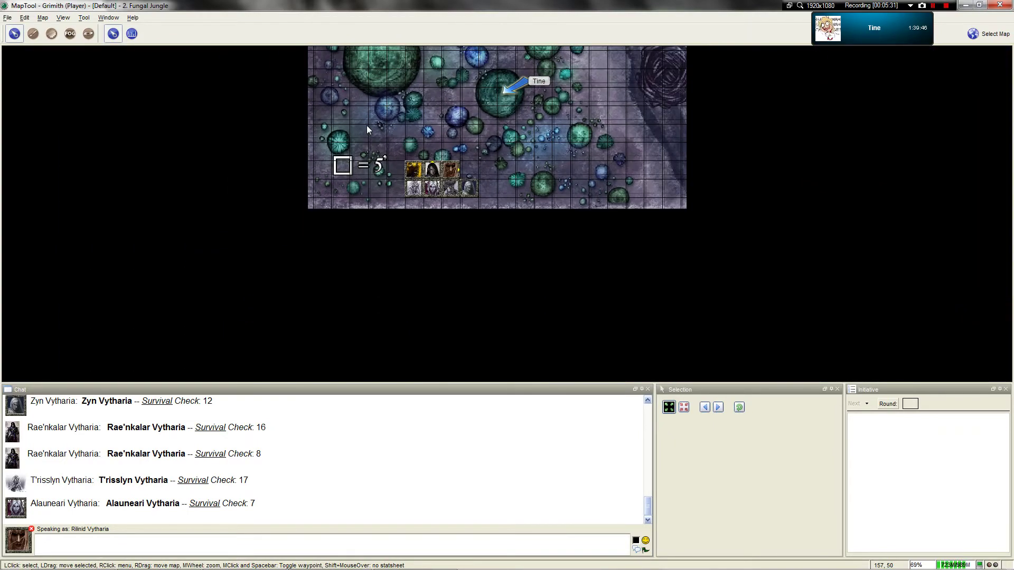
scroll(367, 127, down, 3)
mouse_move(367, 125)
mouse_down()
mouse_move(366, 170)
mouse_move(418, 142)
mouse_move(450, 210)
mouse_up()
scroll(458, 193, down, 1)
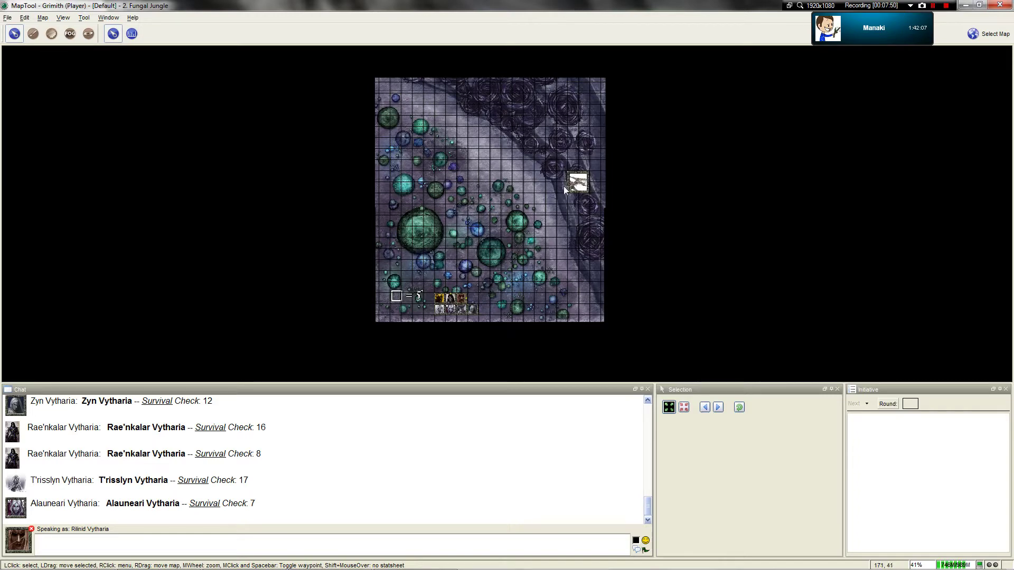
scroll(573, 184, up, 2)
scroll(573, 184, up, 3)
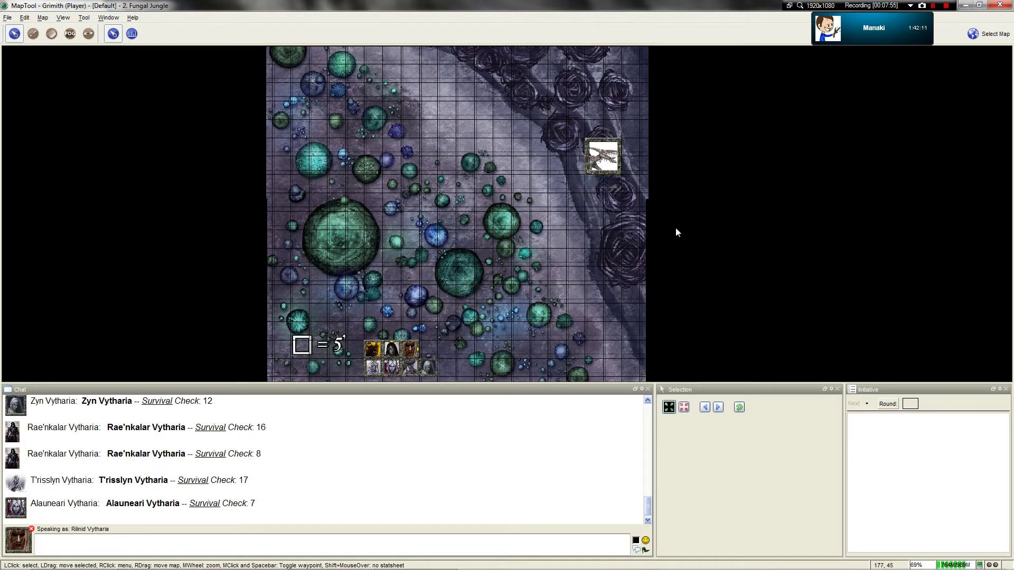
scroll(636, 208, down, 2)
scroll(614, 190, down, 3)
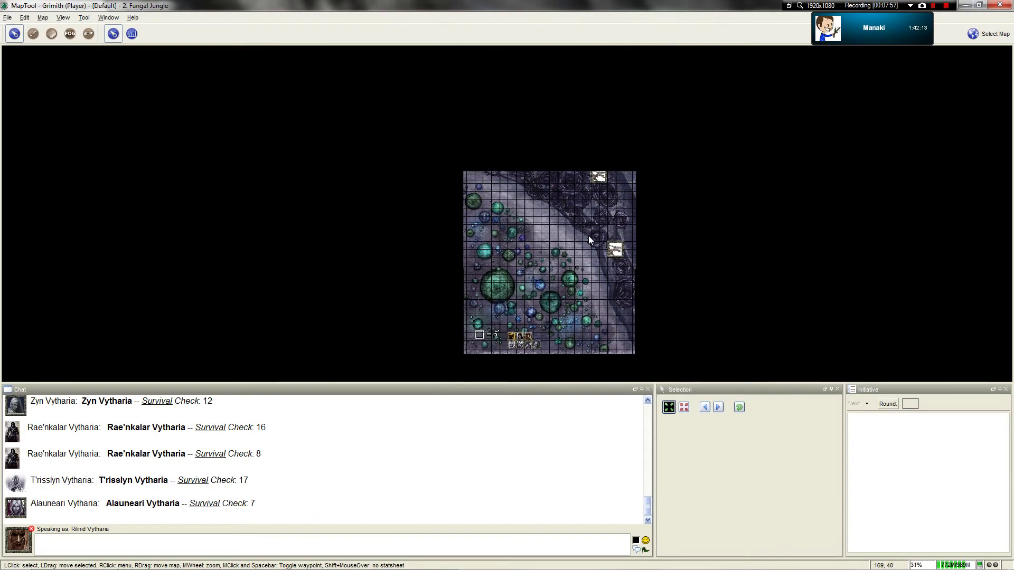
scroll(593, 166, up, 5)
scroll(568, 155, down, 1)
scroll(591, 161, down, 1)
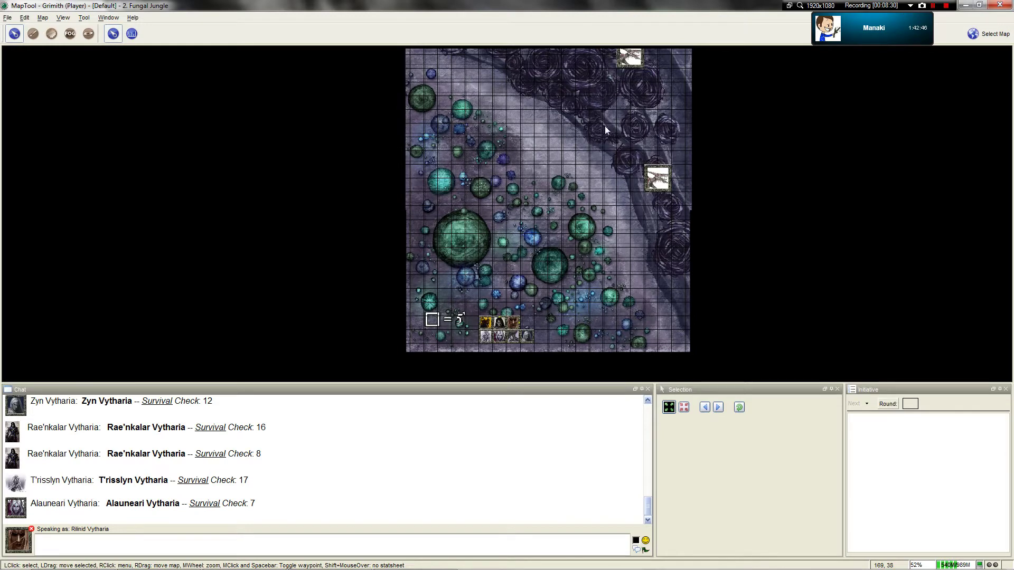
Step: Shift the battle map view slightly downward toward the Dog 1 token
drag(589, 160, 574, 209)
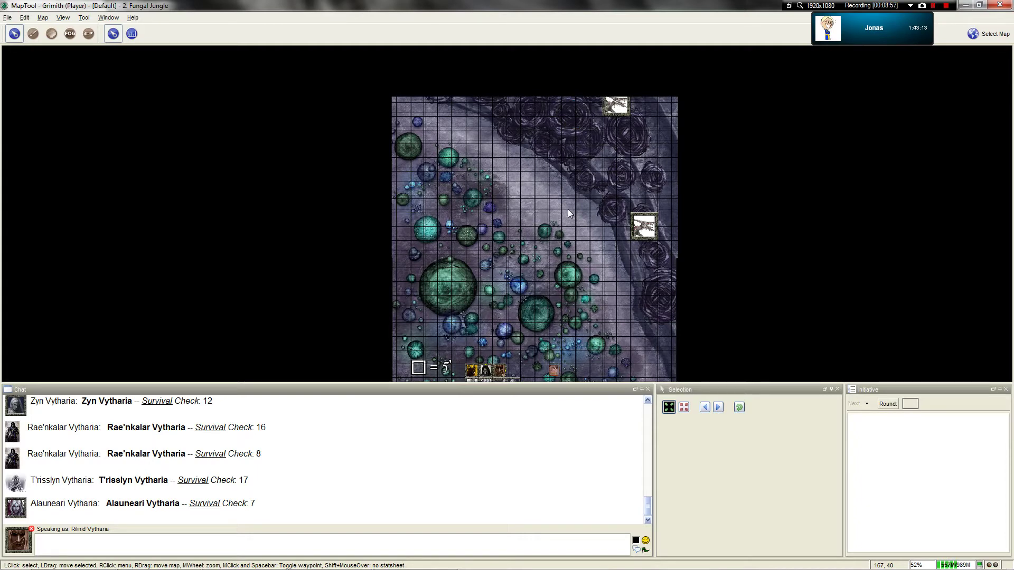
scroll(568, 209, up, 3)
scroll(588, 262, up, 3)
scroll(584, 151, up, 4)
scroll(506, 284, up, 5)
scroll(506, 283, up, 5)
scroll(506, 283, up, 4)
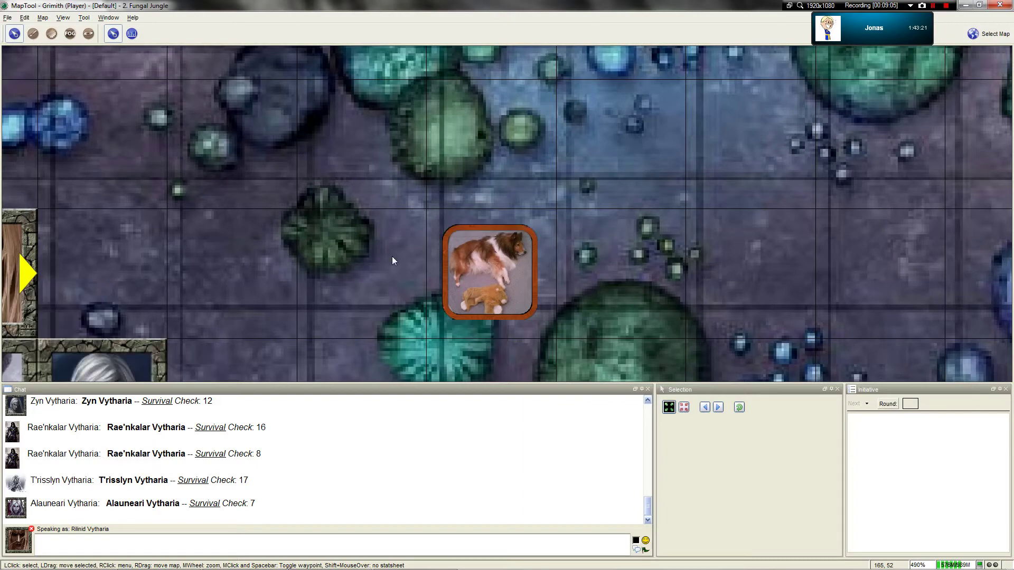
scroll(388, 256, down, 4)
scroll(387, 256, down, 5)
scroll(400, 236, down, 5)
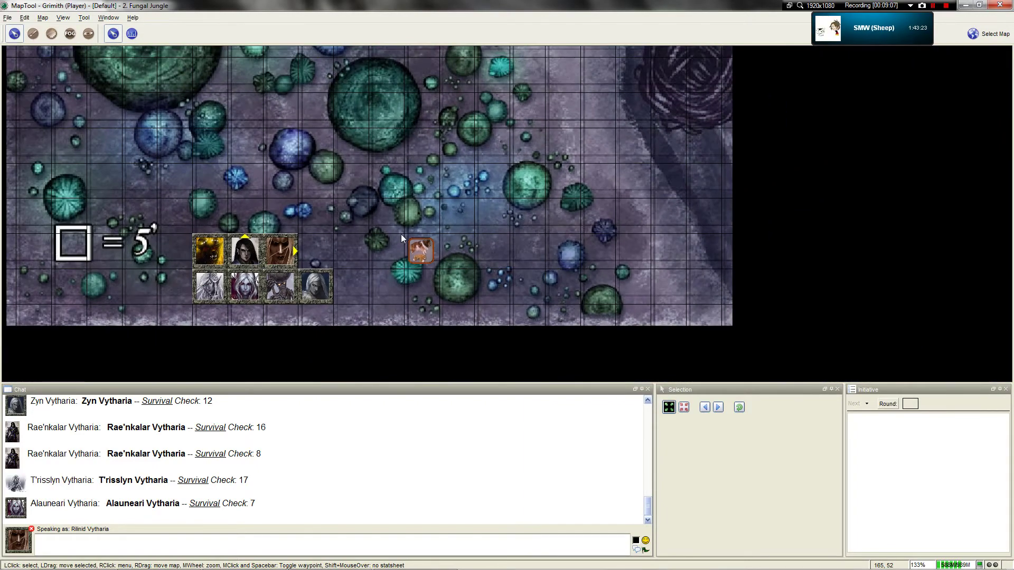
scroll(479, 286, down, 3)
scroll(470, 291, down, 2)
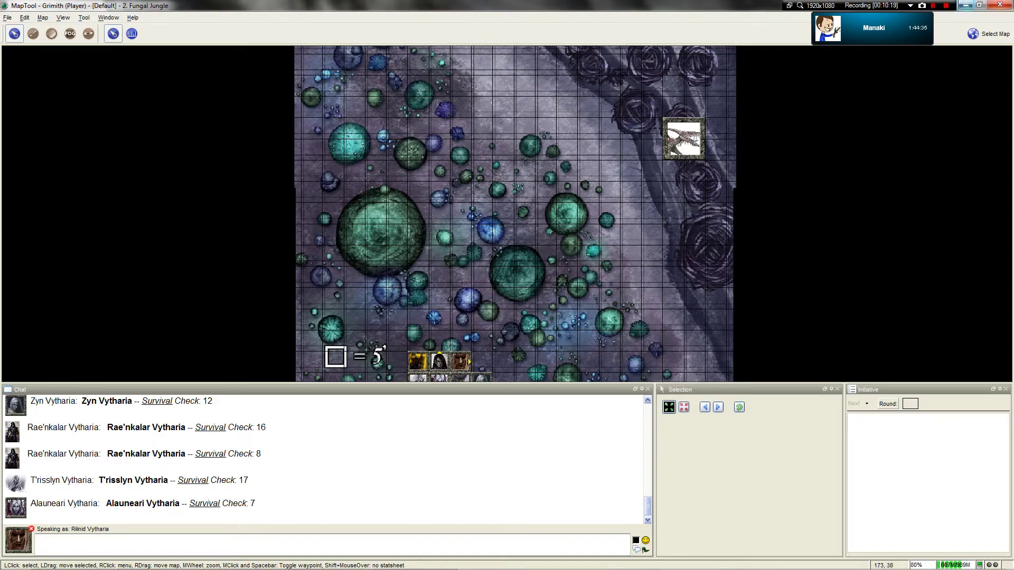
scroll(542, 193, up, 5)
scroll(542, 193, up, 2)
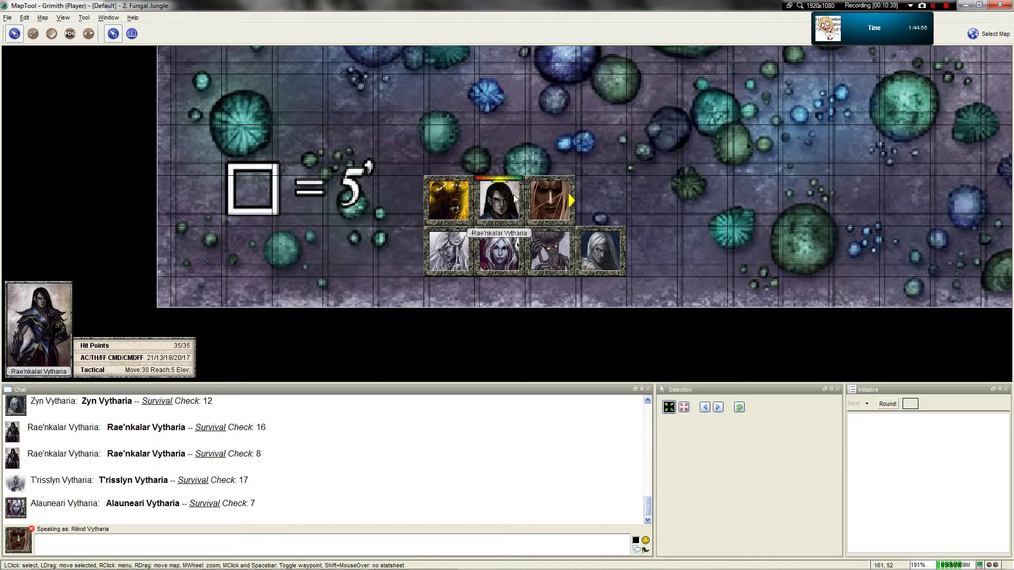
scroll(544, 198, down, 3)
scroll(584, 172, down, 3)
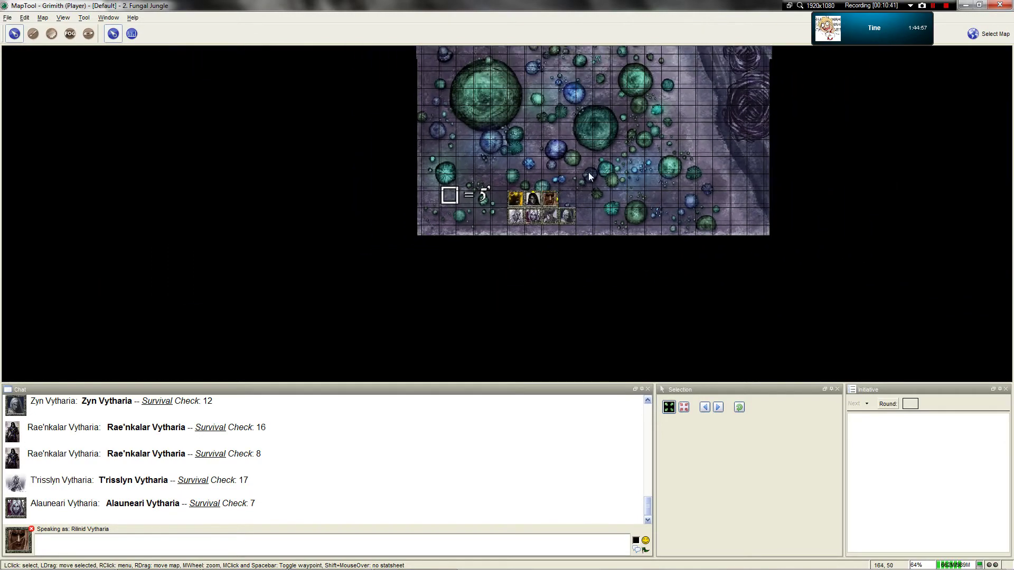
scroll(584, 173, up, 2)
scroll(515, 300, up, 2)
scroll(539, 287, up, 2)
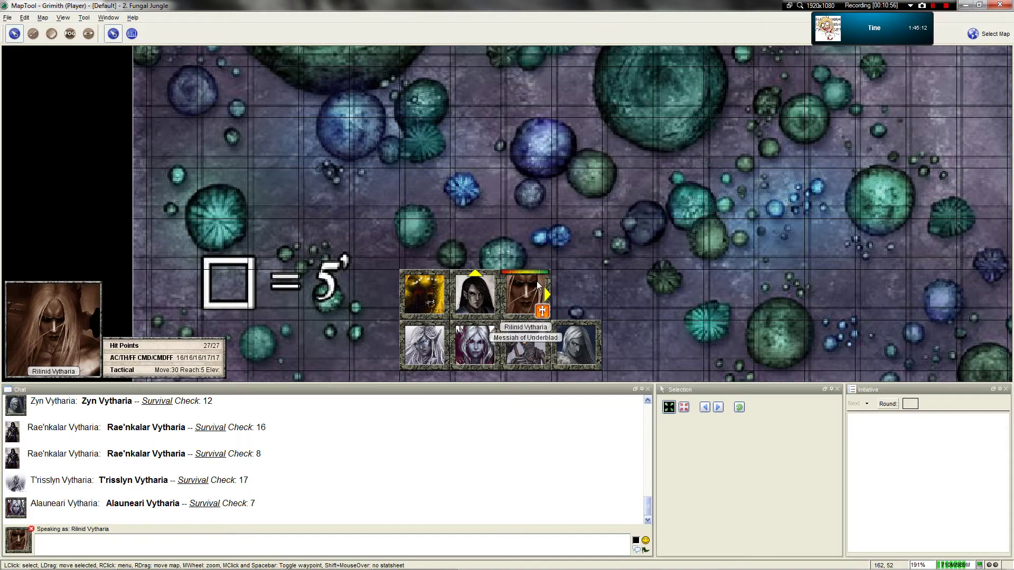
scroll(633, 242, down, 4)
scroll(647, 243, down, 4)
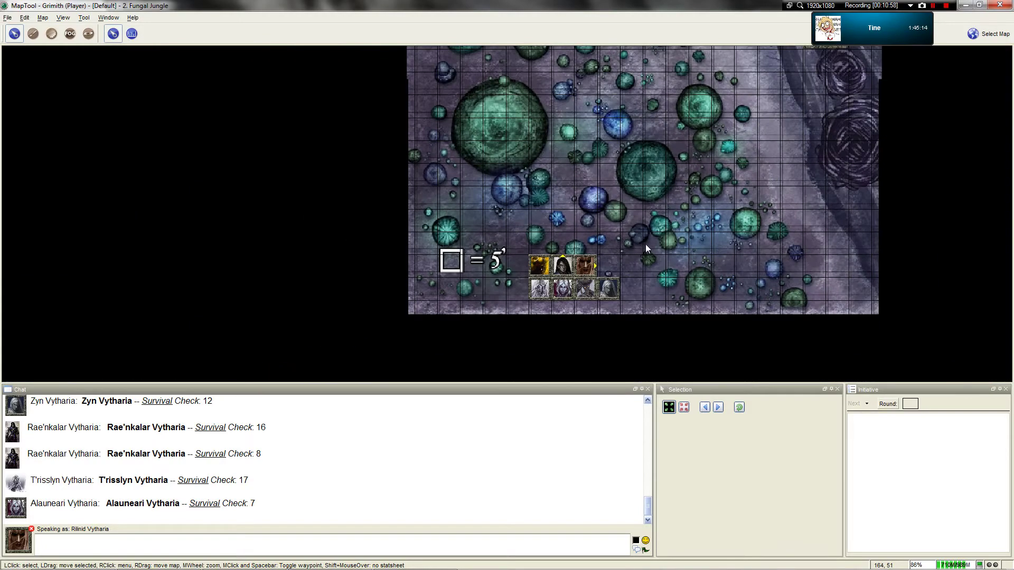
scroll(629, 260, down, 3)
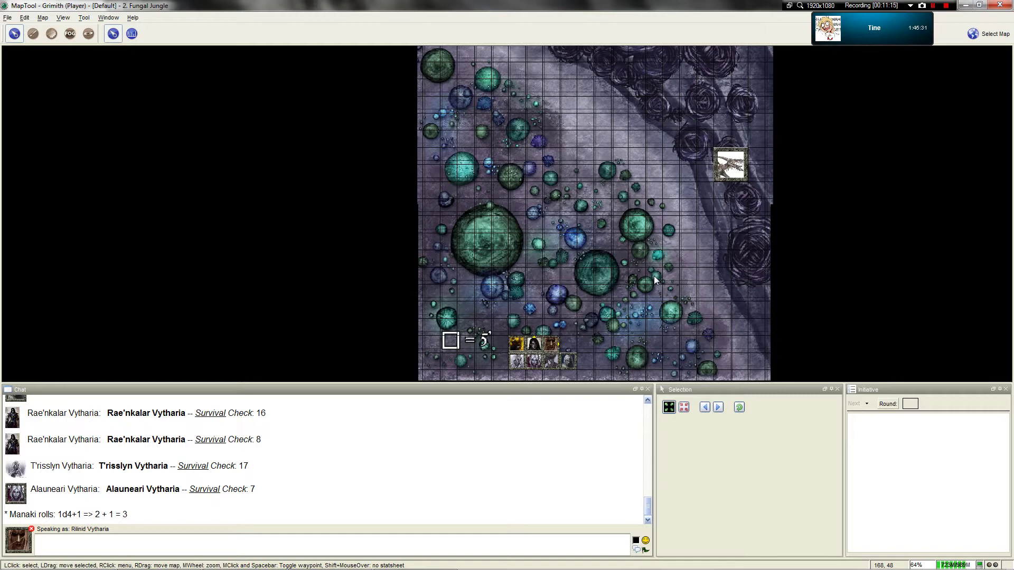
Step: Toggle the Measure tool off again, then select and deselect Rilinid Vytharia's token
click(132, 34)
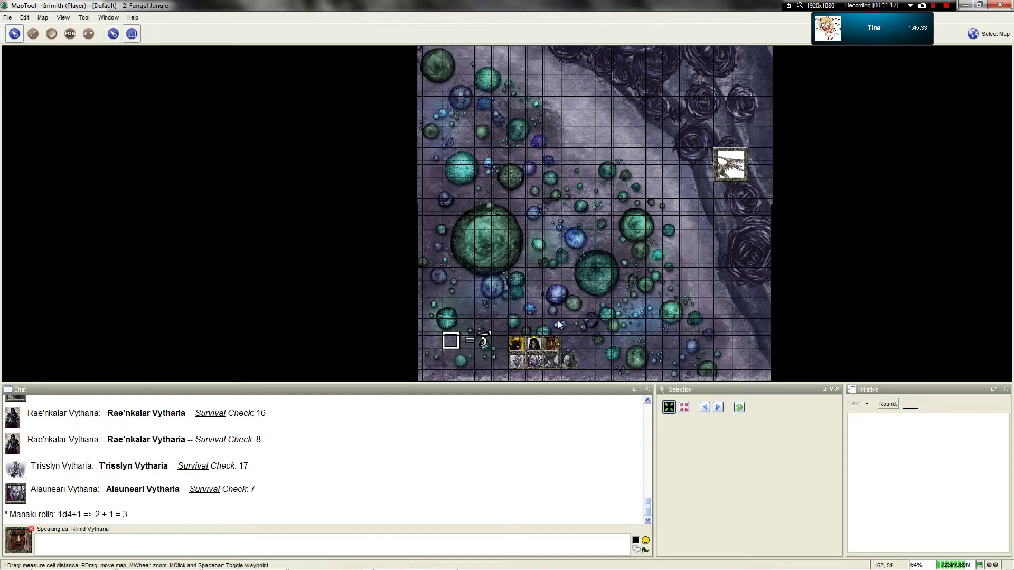
click(113, 33)
scroll(572, 330, up, 3)
scroll(514, 316, up, 3)
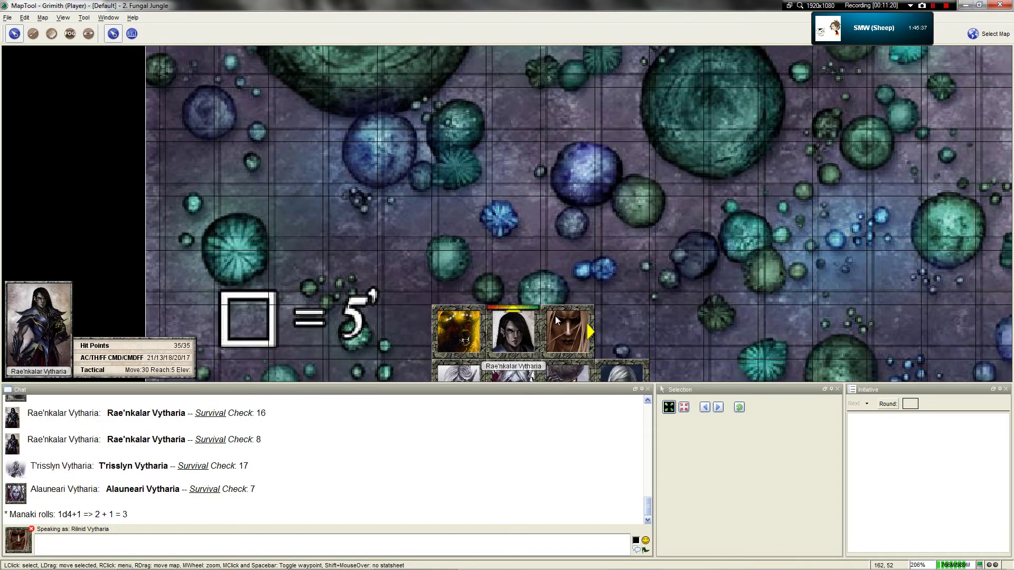
scroll(572, 311, down, 2)
scroll(574, 311, down, 2)
scroll(514, 329, down, 2)
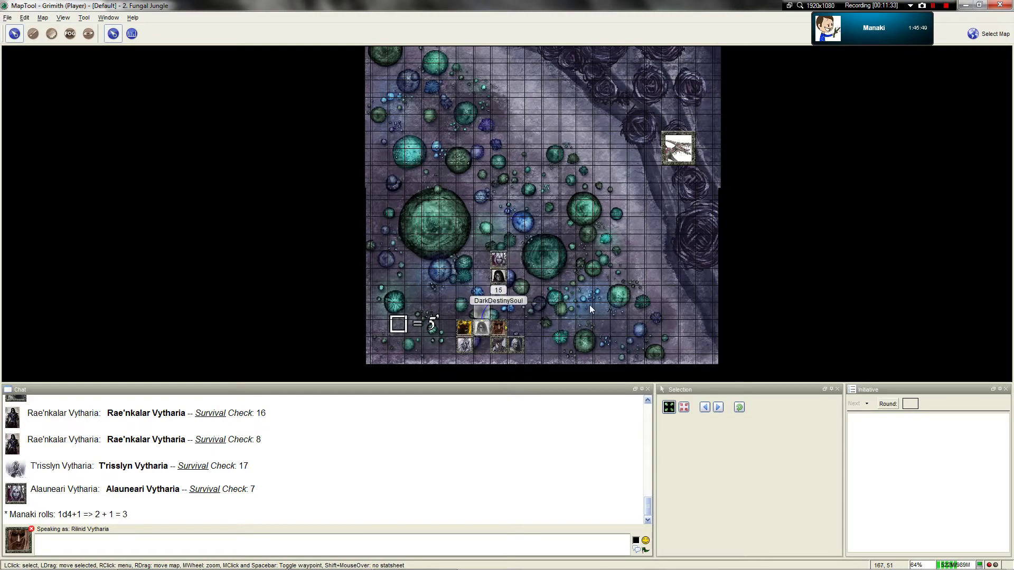
scroll(520, 336, up, 2)
scroll(486, 332, up, 1)
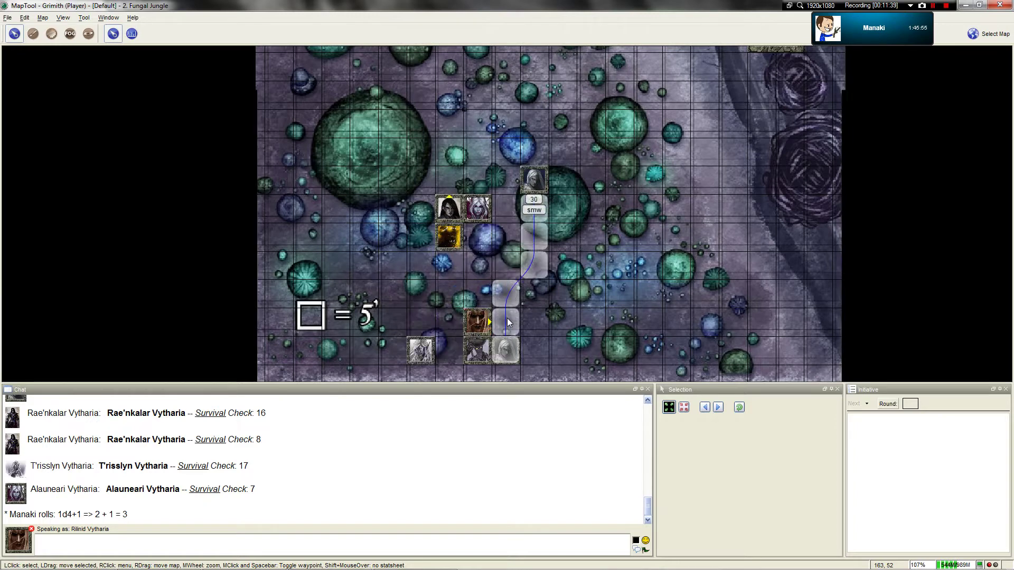
click(477, 323)
click(540, 277)
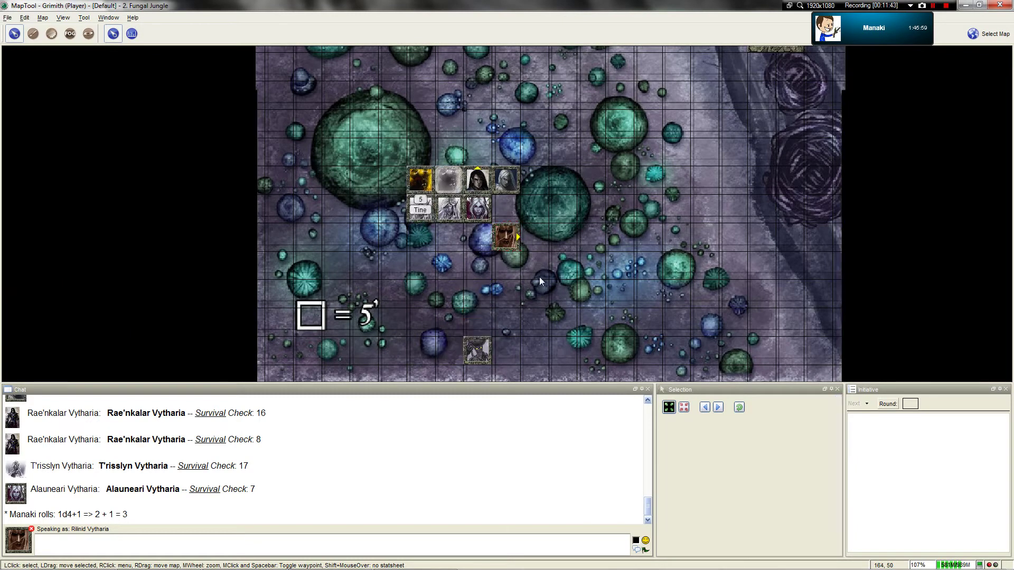
scroll(540, 277, down, 3)
scroll(482, 290, down, 1)
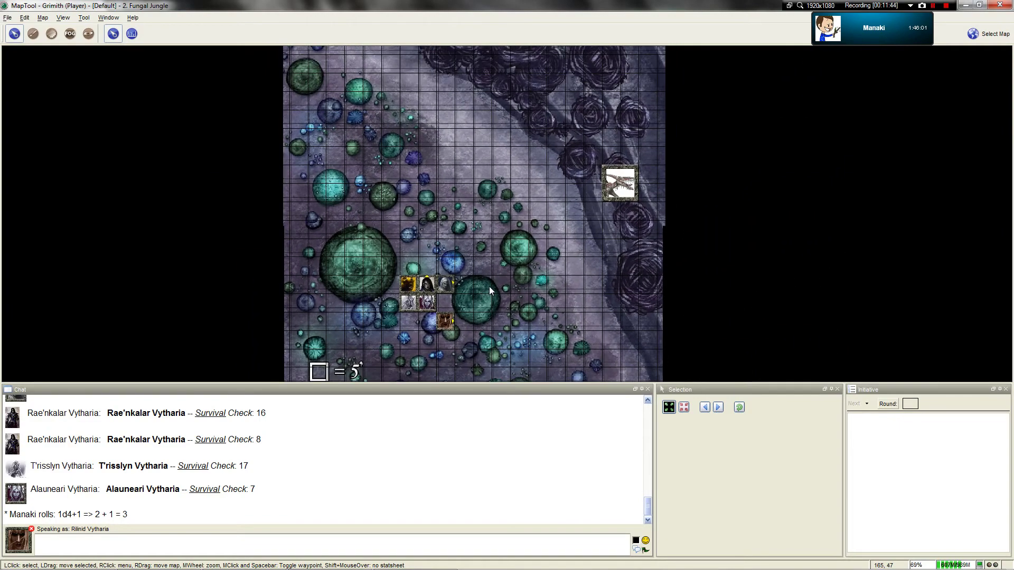
scroll(493, 283, down, 1)
Step: Measure a distance across the jungle map, then return to the Pointer tool
click(132, 33)
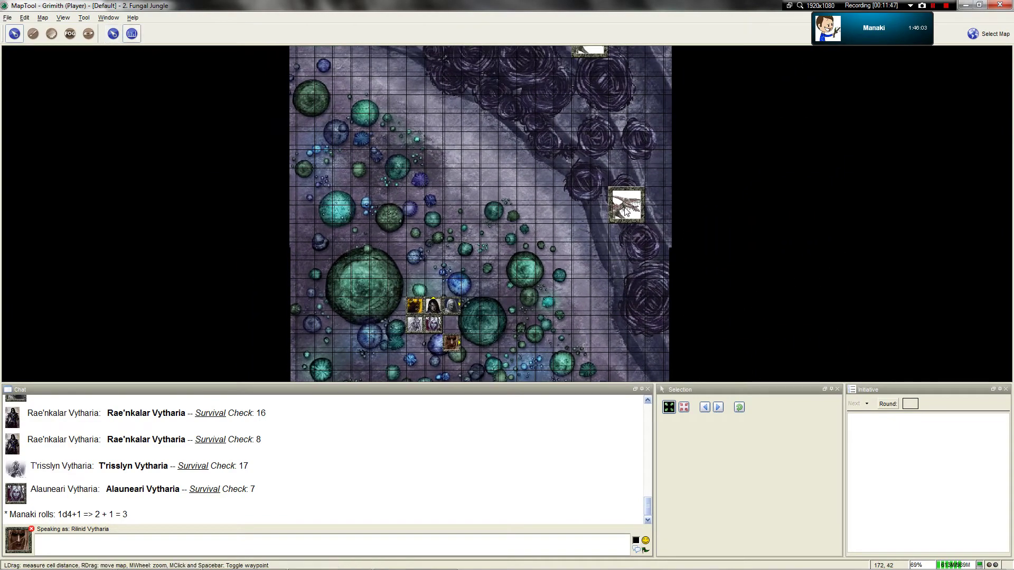
drag(566, 254, 458, 349)
click(114, 34)
scroll(432, 316, up, 2)
scroll(467, 277, up, 4)
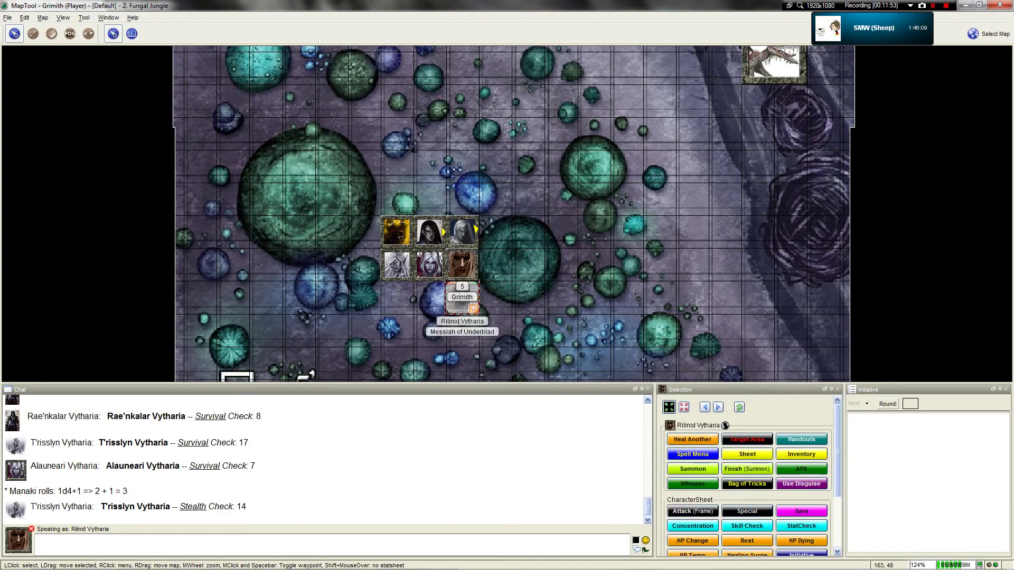
drag(462, 297, 463, 265)
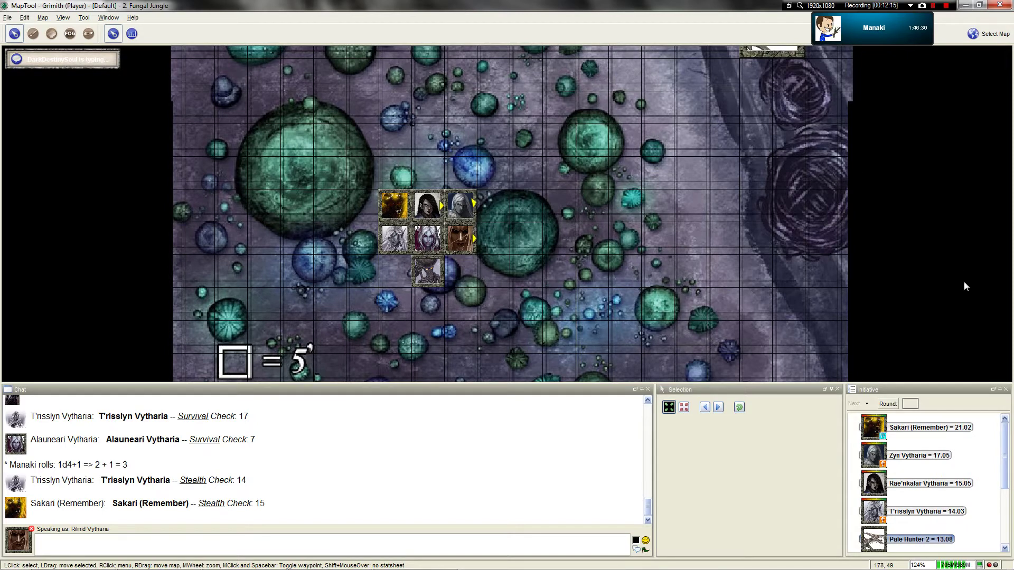
scroll(551, 173, down, 2)
scroll(553, 174, down, 3)
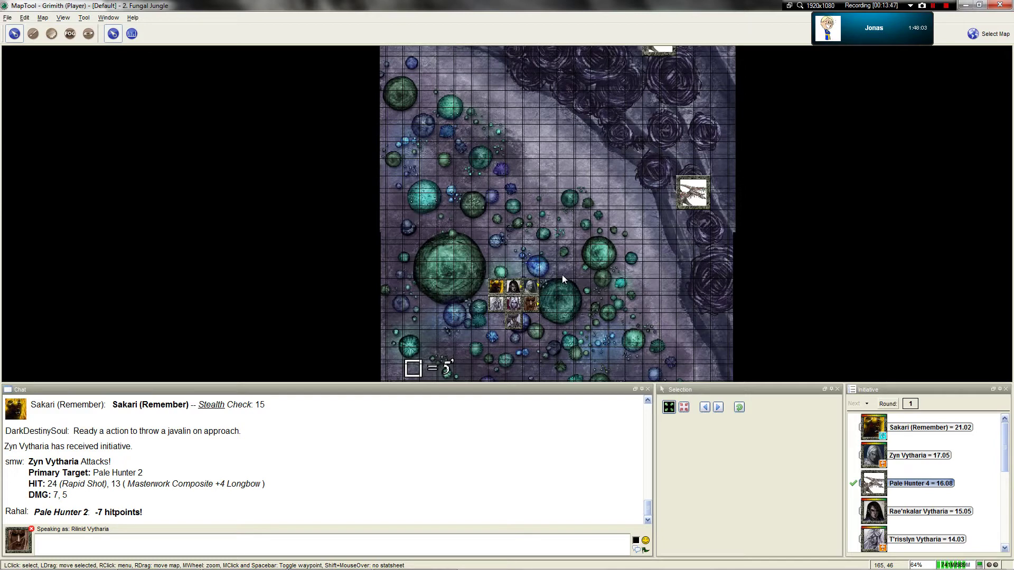
scroll(454, 242, down, 2)
scroll(451, 211, down, 1)
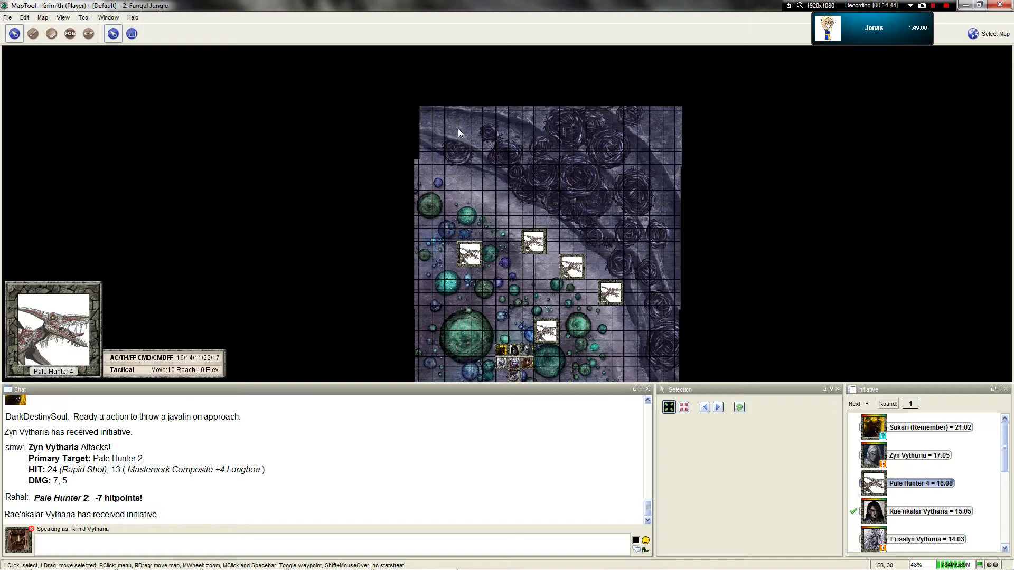
scroll(530, 237, up, 5)
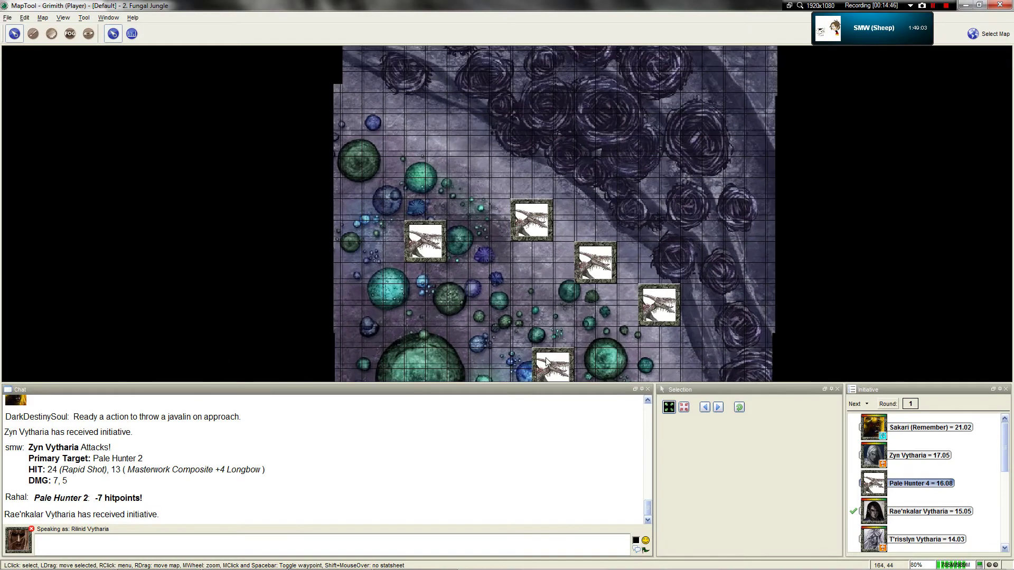
scroll(536, 215, up, 3)
scroll(582, 181, up, 2)
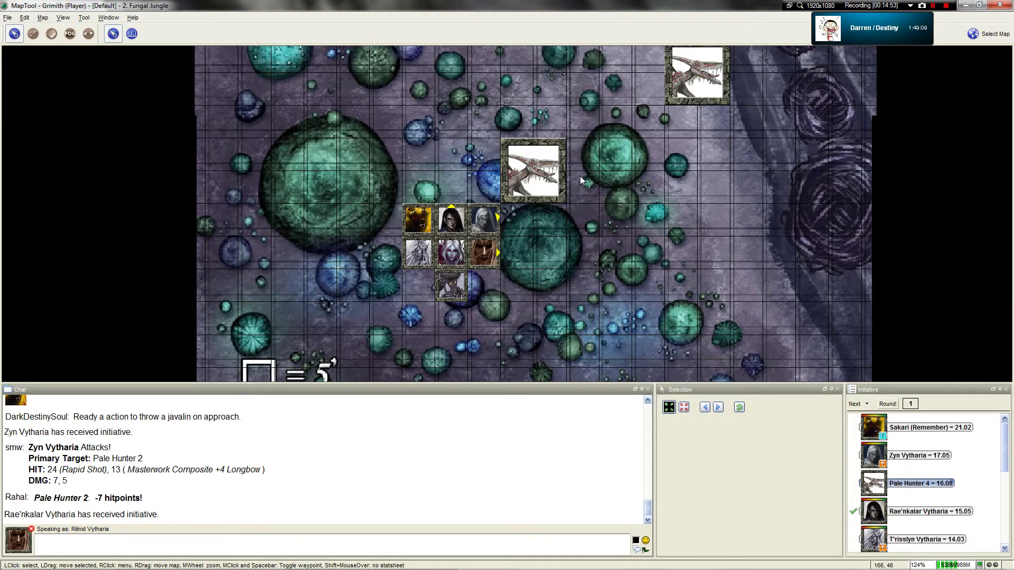
scroll(572, 169, down, 3)
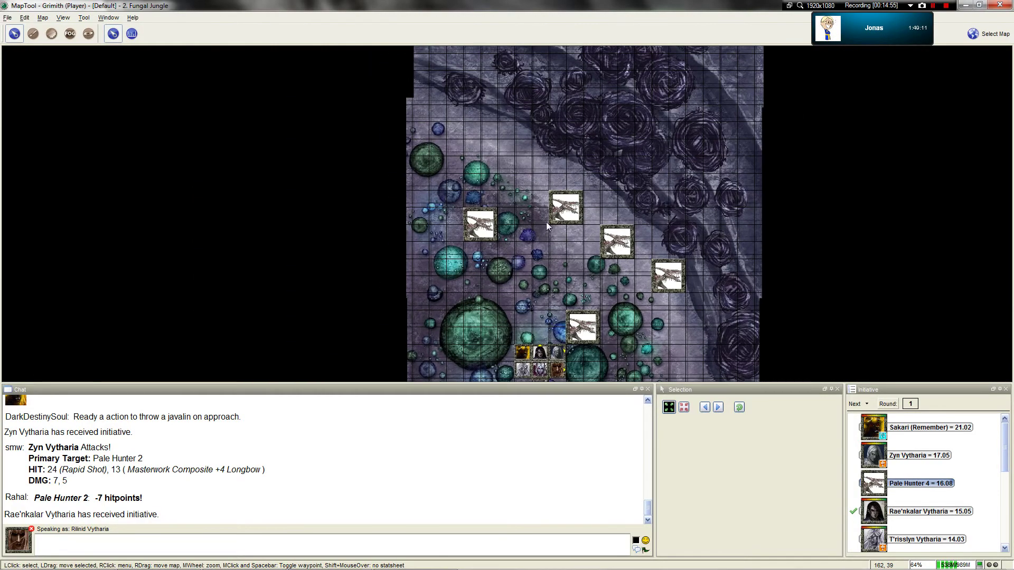
mouse_move(667, 277)
scroll(561, 328, up, 1)
scroll(554, 269, up, 1)
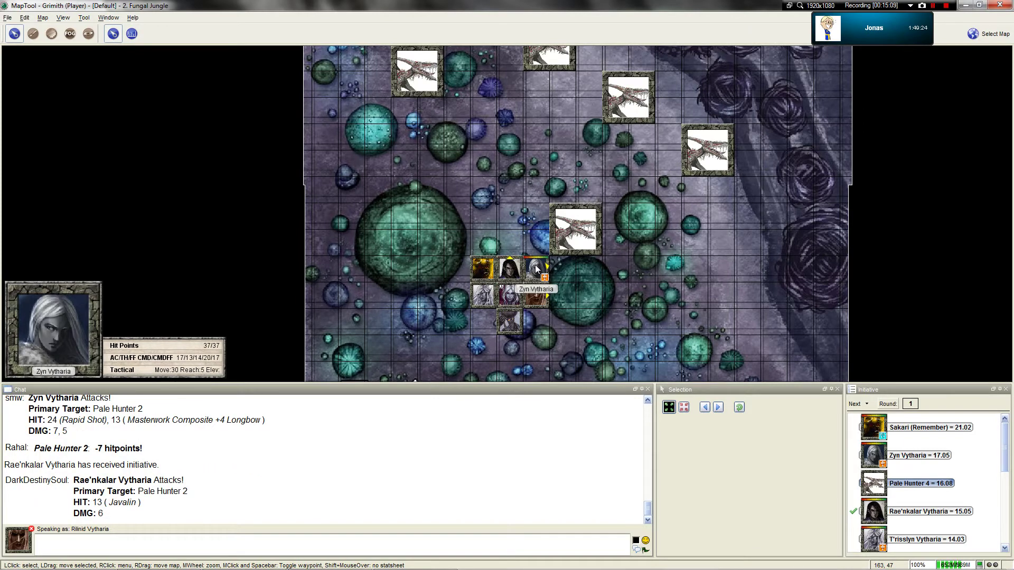
mouse_move(536, 270)
scroll(945, 523, down, 1)
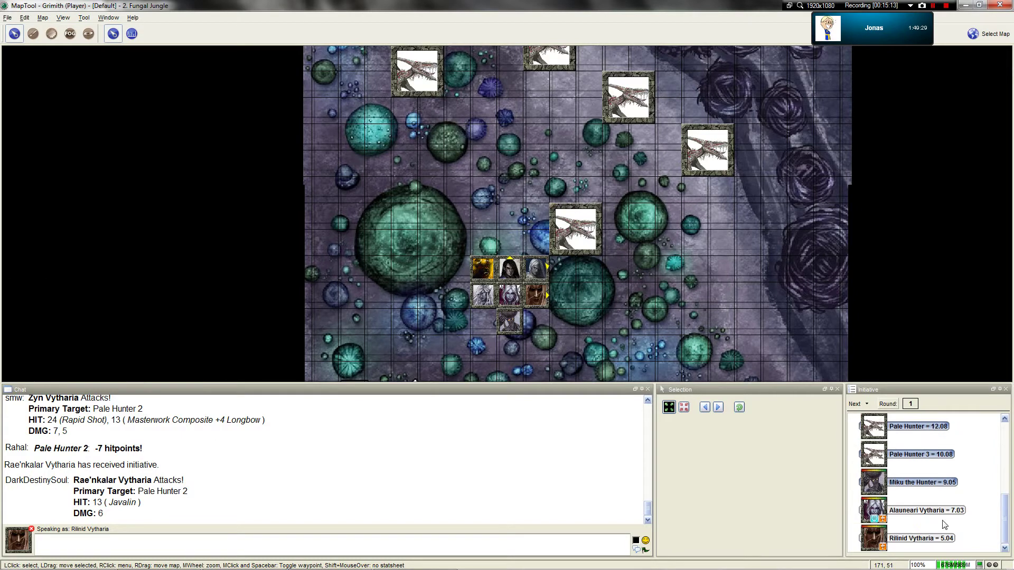
scroll(942, 521, down, 1)
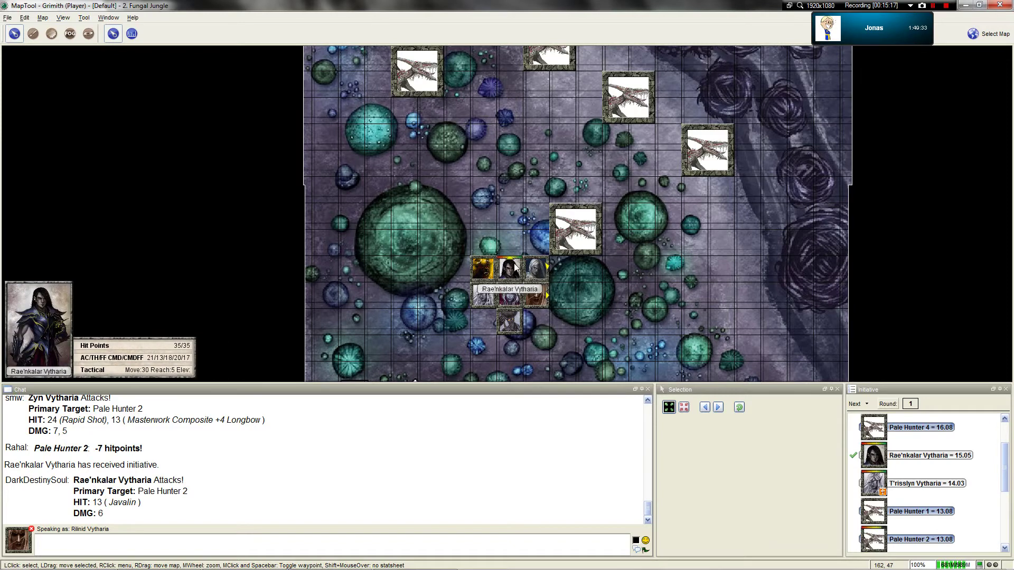
scroll(530, 266, down, 1)
scroll(535, 265, down, 1)
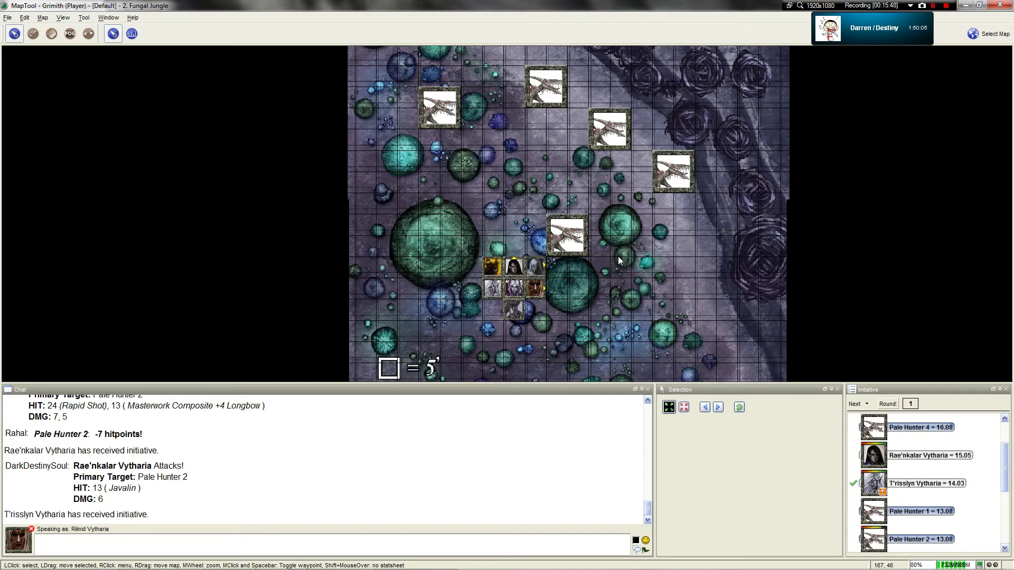
Step: Measure the distance from a party token to a Pale Hunter, then return to Pointer
click(132, 34)
drag(505, 262, 573, 250)
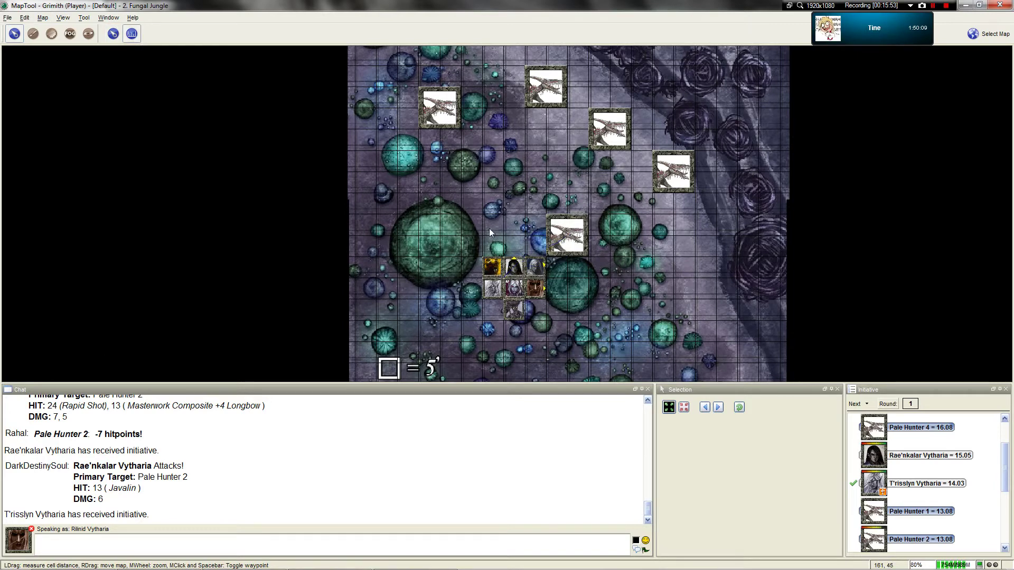
click(113, 34)
scroll(482, 267, up, 2)
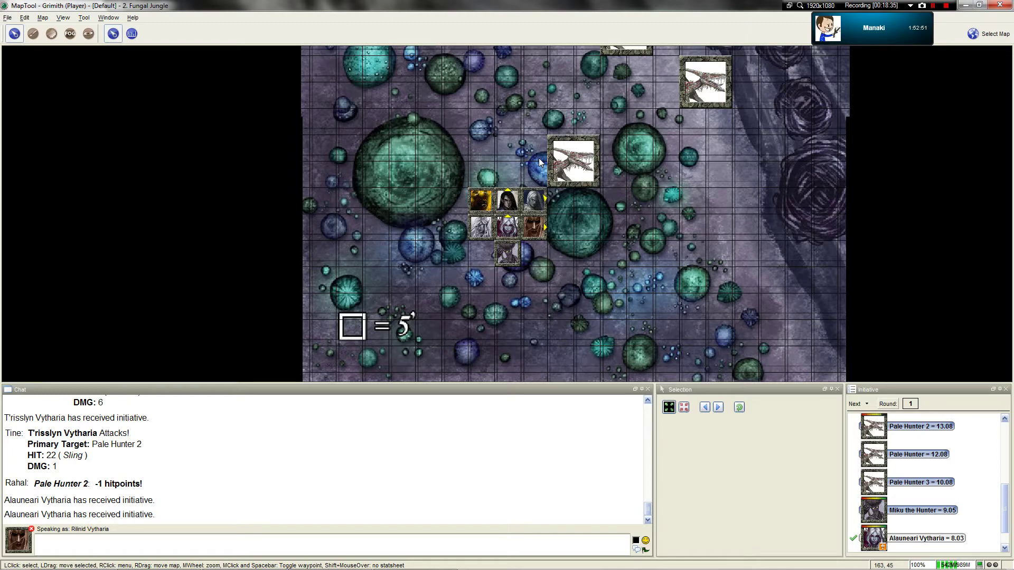
scroll(929, 479, down, 1)
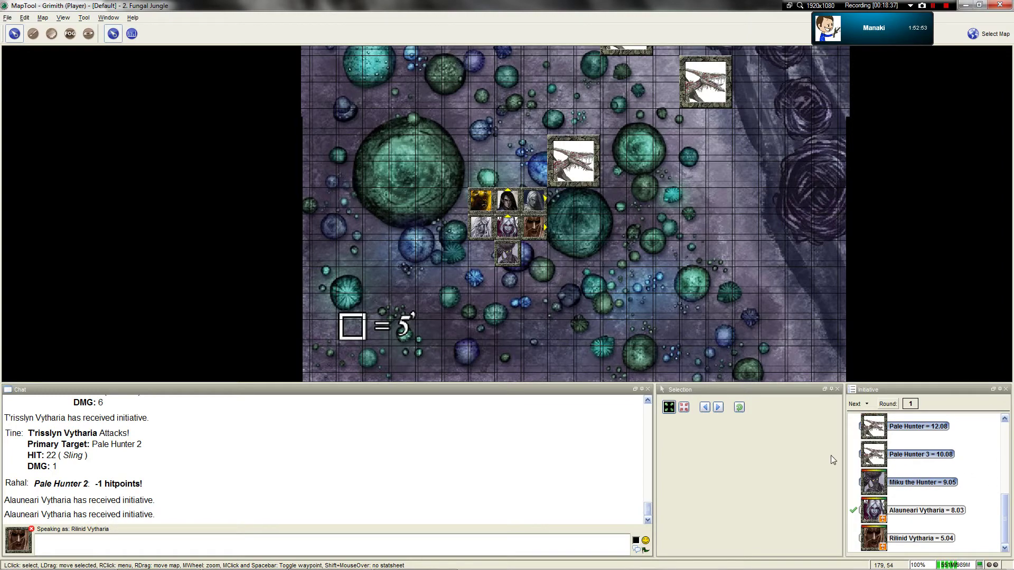
scroll(602, 226, up, 2)
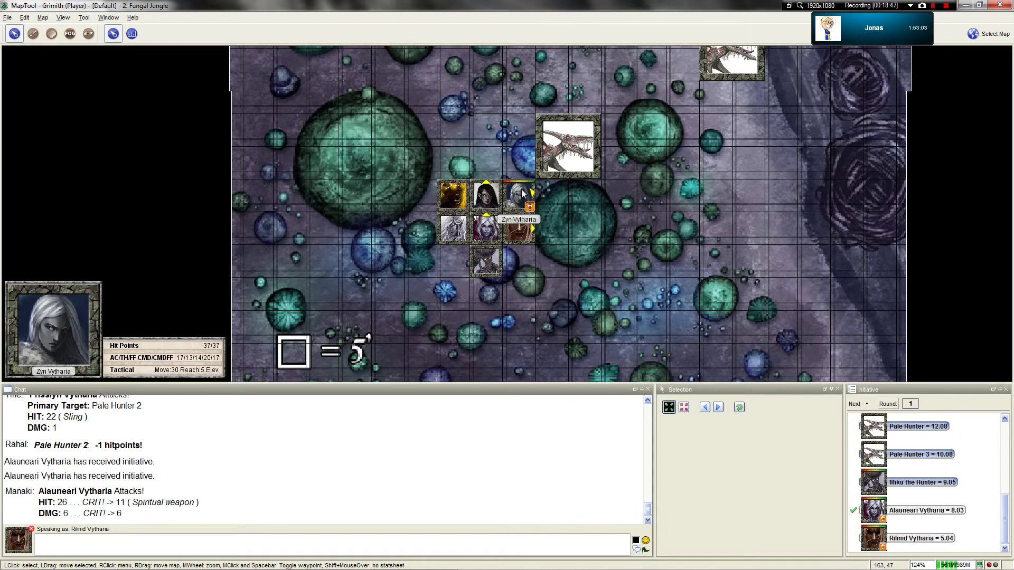
Step: Select Rilinid Vytharia's token to show its macros in the Selection panel
click(518, 228)
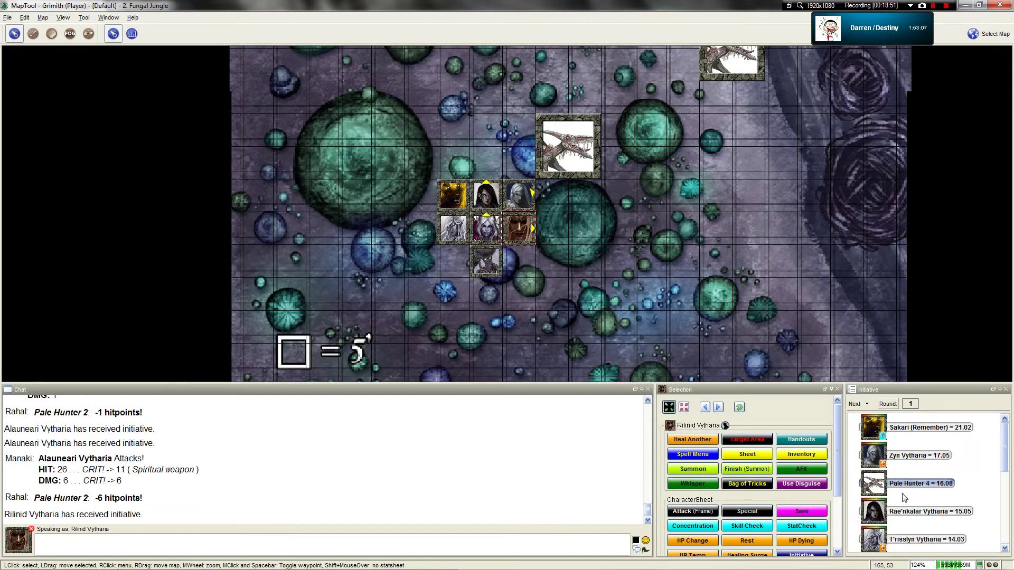
scroll(908, 500, down, 5)
scroll(759, 488, down, 2)
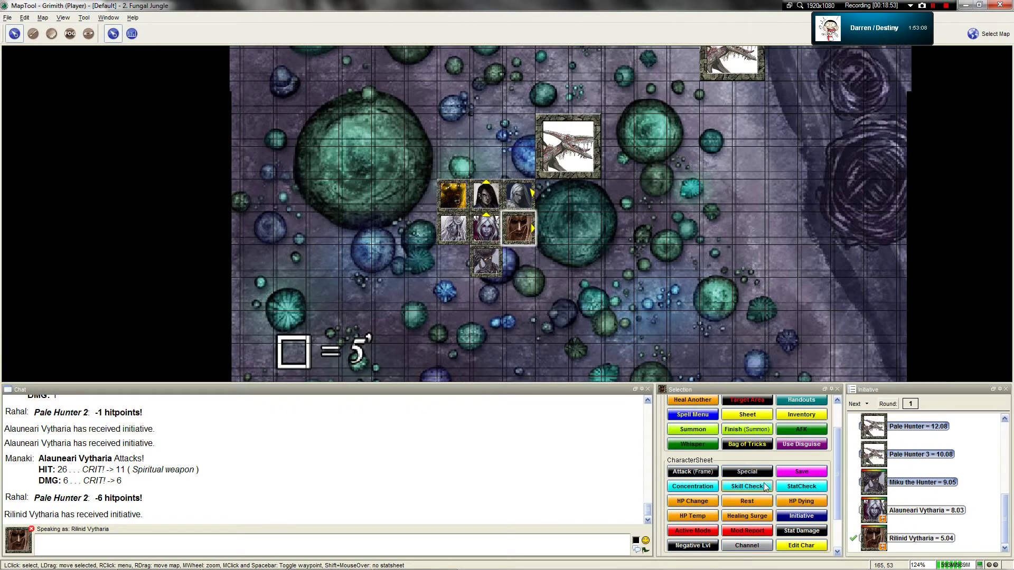
scroll(760, 488, down, 2)
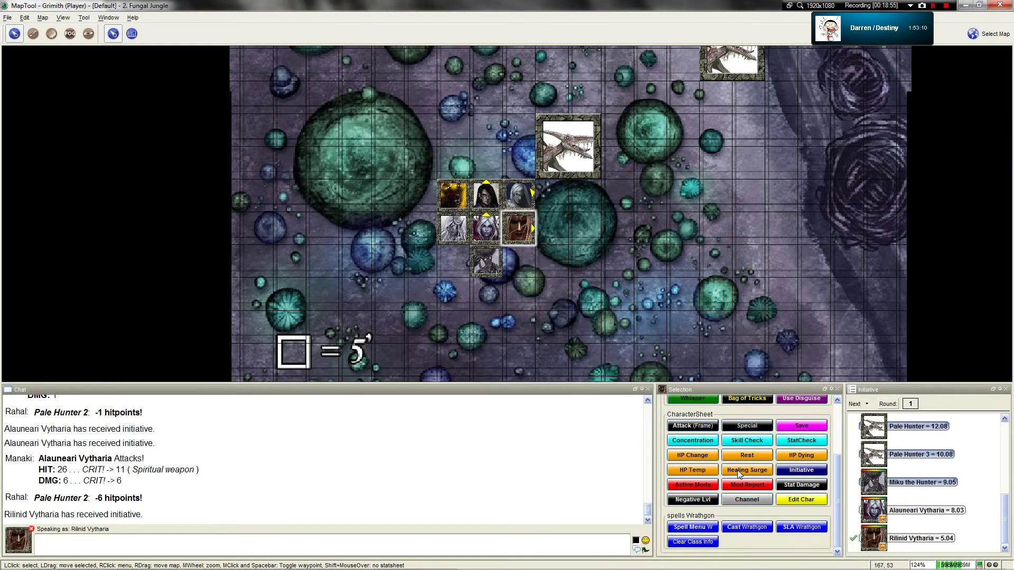
Step: Cast Vanish from Rilinid's spell manager, leaving three level-1 bard slots
click(695, 527)
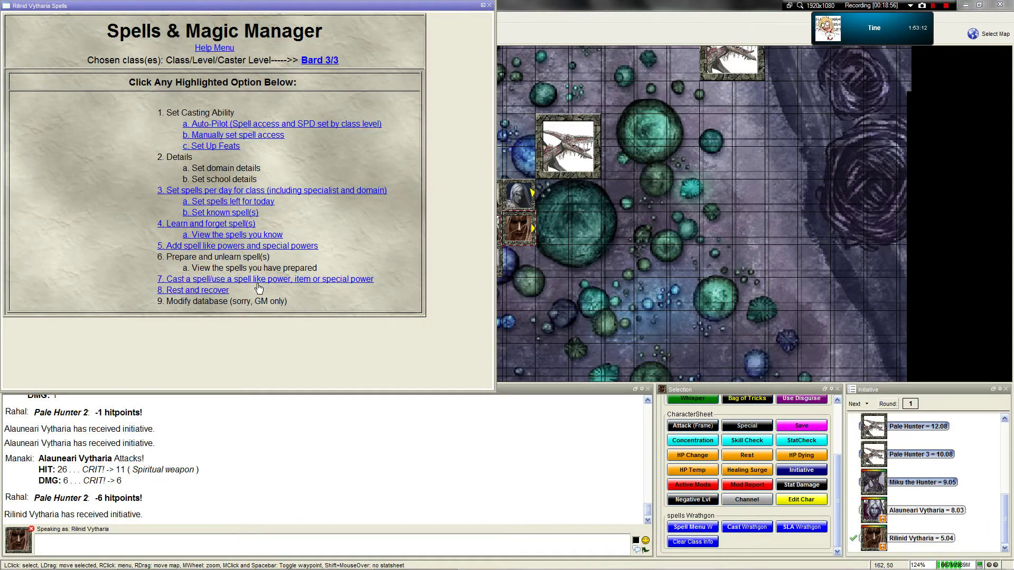
drag(507, 261, 645, 230)
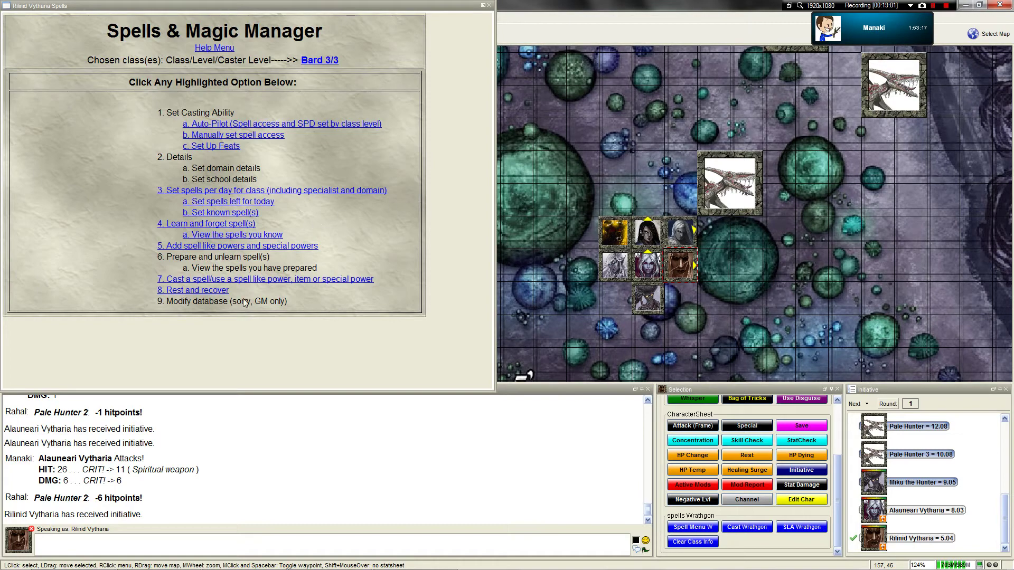
click(228, 282)
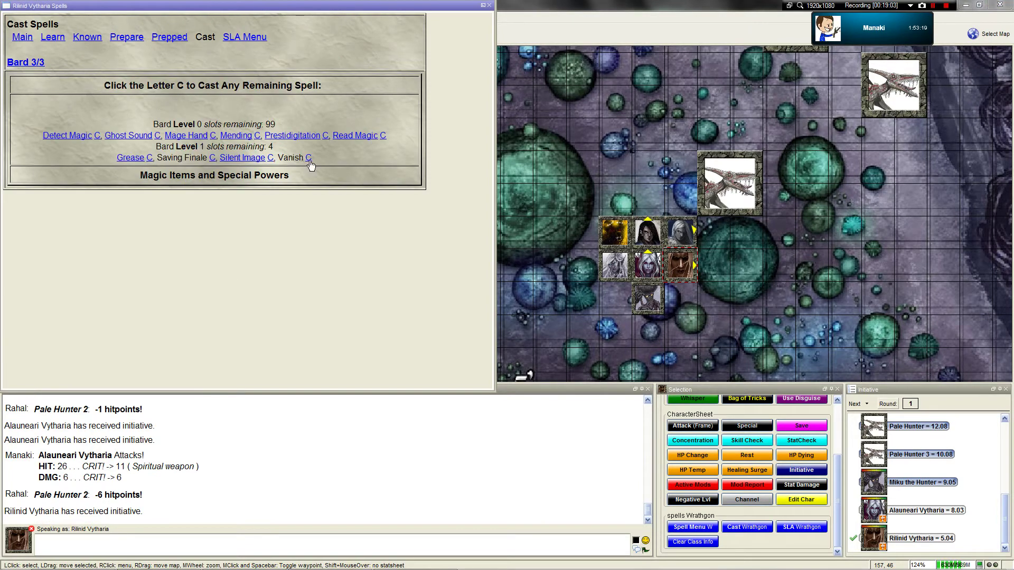
click(308, 160)
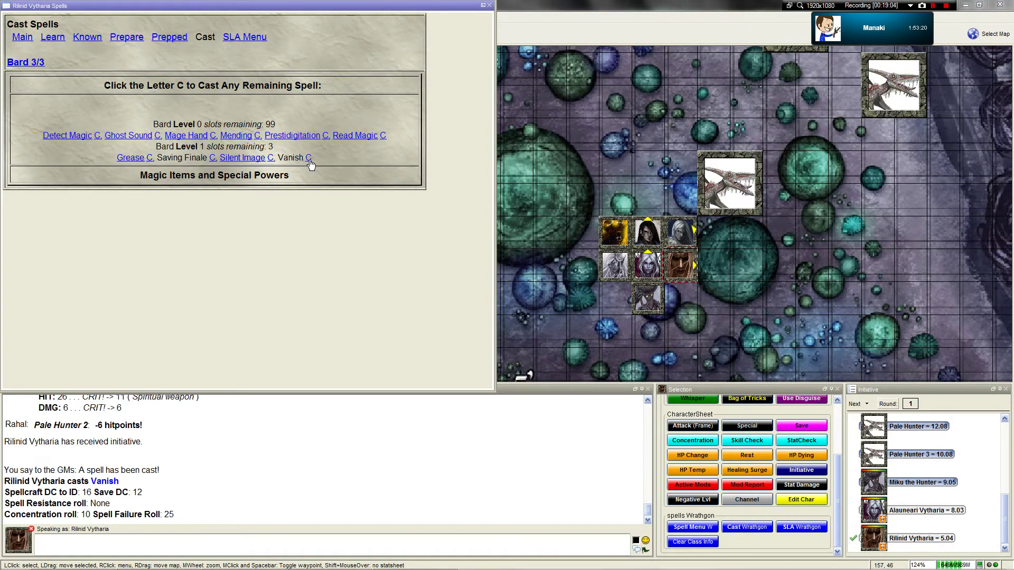
click(490, 7)
scroll(641, 262, up, 3)
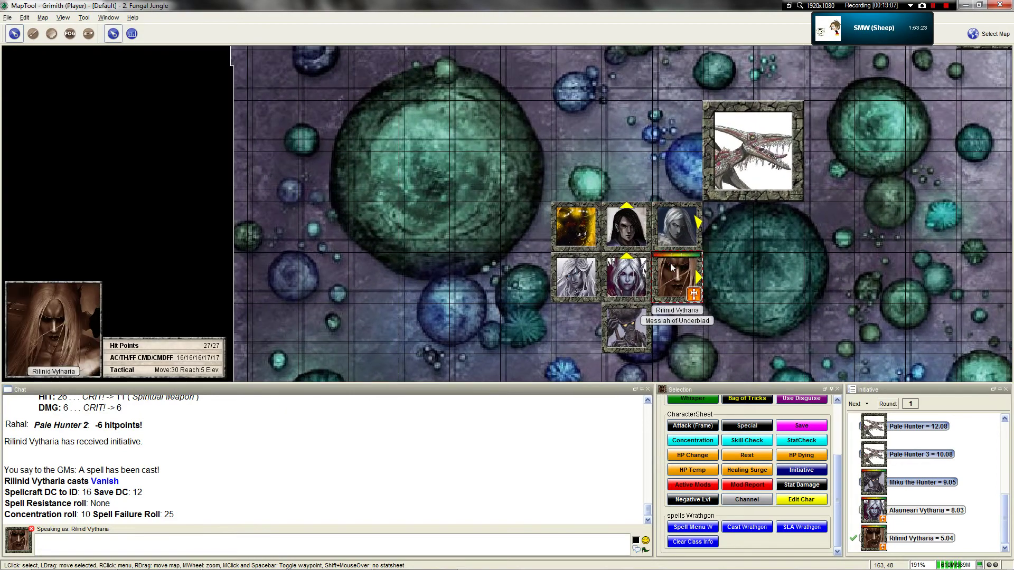
scroll(588, 198, up, 2)
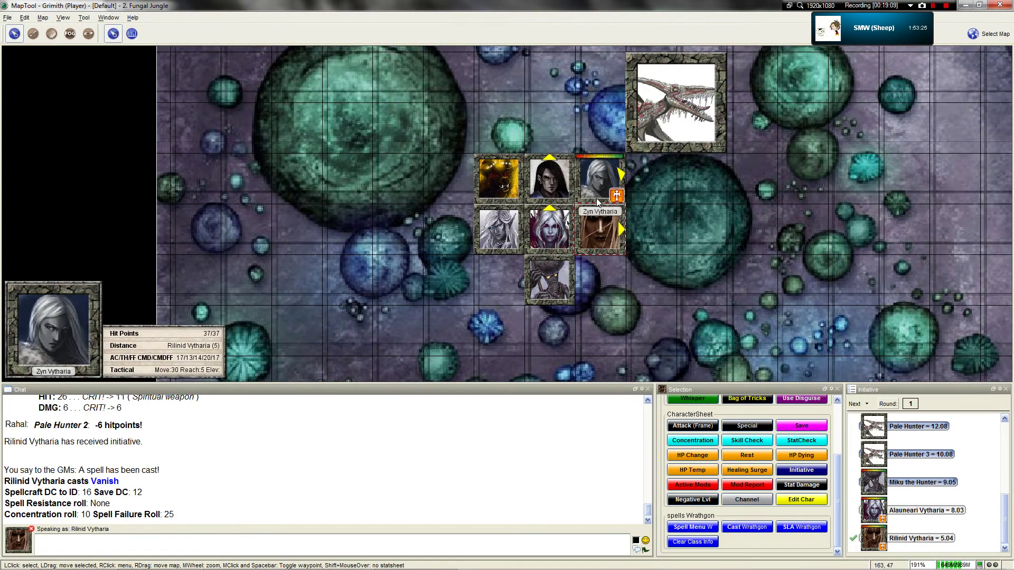
scroll(602, 180, up, 2)
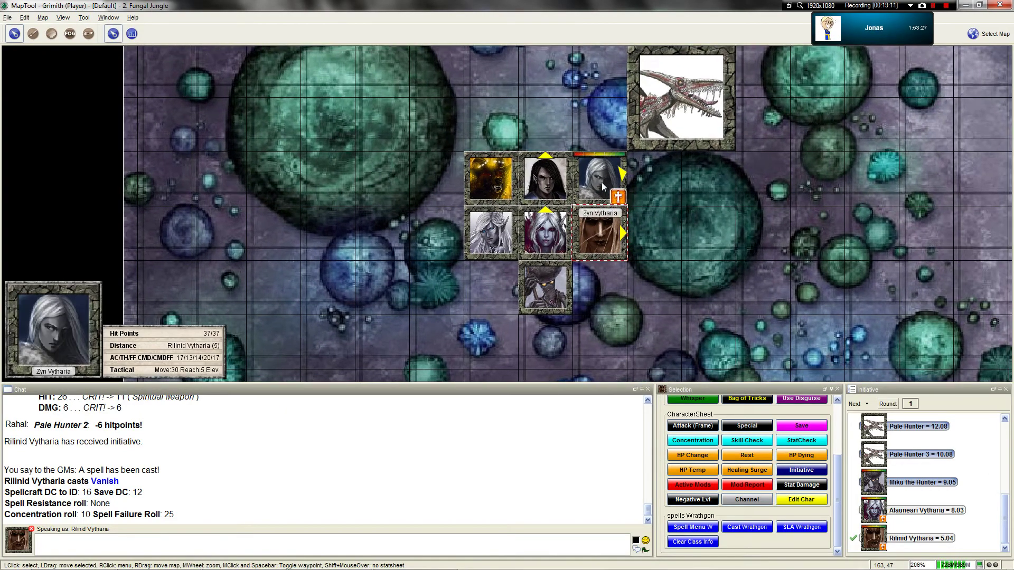
scroll(601, 182, down, 3)
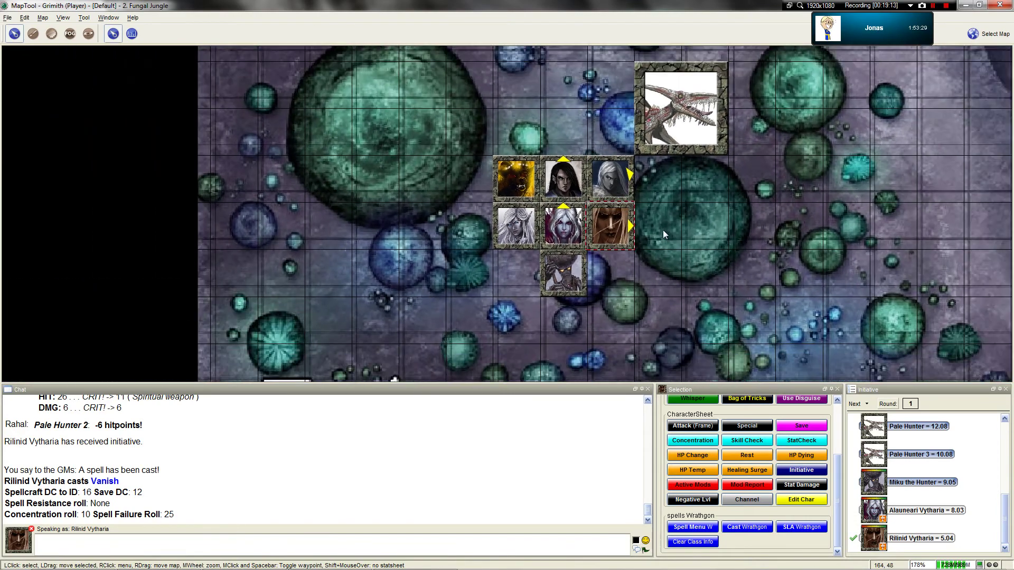
scroll(571, 186, down, 4)
scroll(582, 215, down, 1)
scroll(582, 215, up, 1)
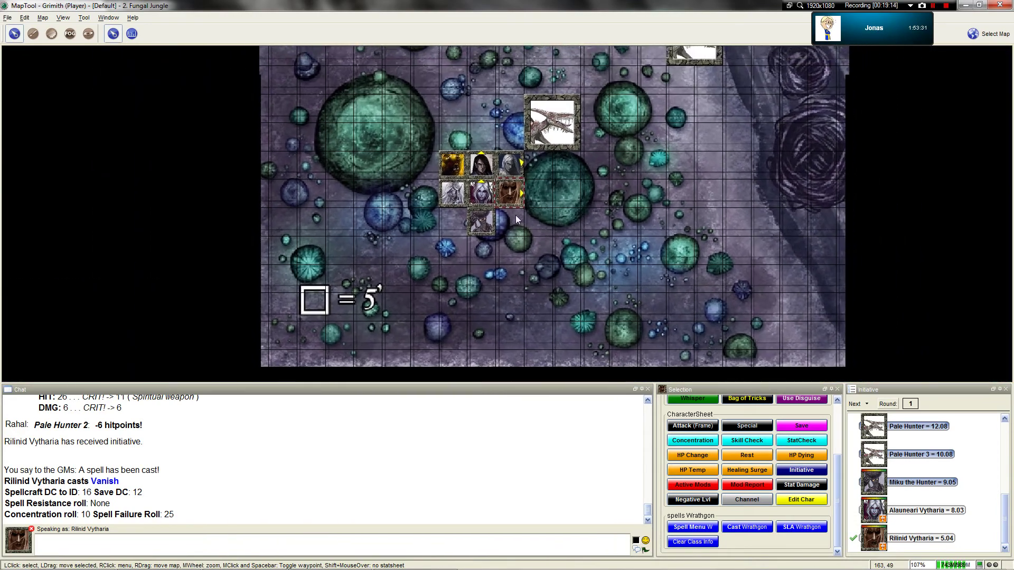
Step: Move Rilinid Vytharia's token one cell down, below the rest of the party
mouse_move(511, 191)
mouse_down()
mouse_move(509, 222)
mouse_move(481, 248)
mouse_up()
right_click(485, 261)
key(Escape)
drag(563, 218, 572, 256)
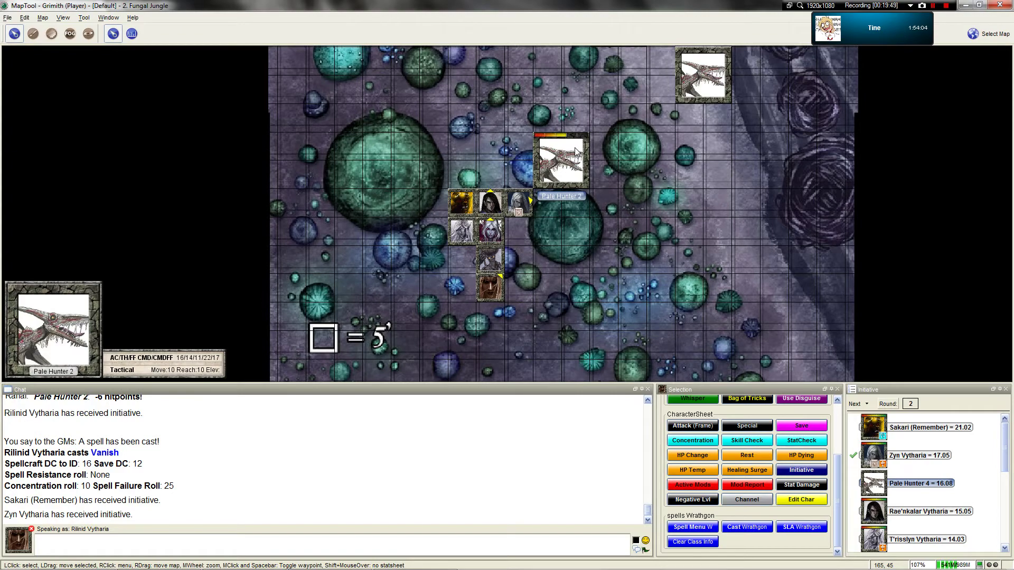
mouse_move(561, 160)
scroll(521, 196, up, 2)
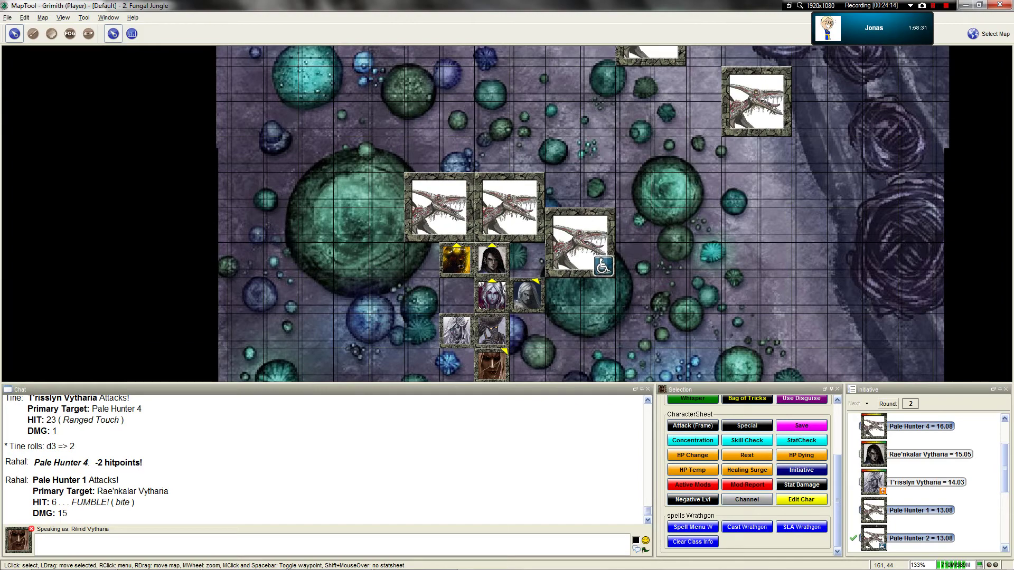
Step: Look up the Staggered condition in the PRD Glossary, then return to MapTool
click(236, 560)
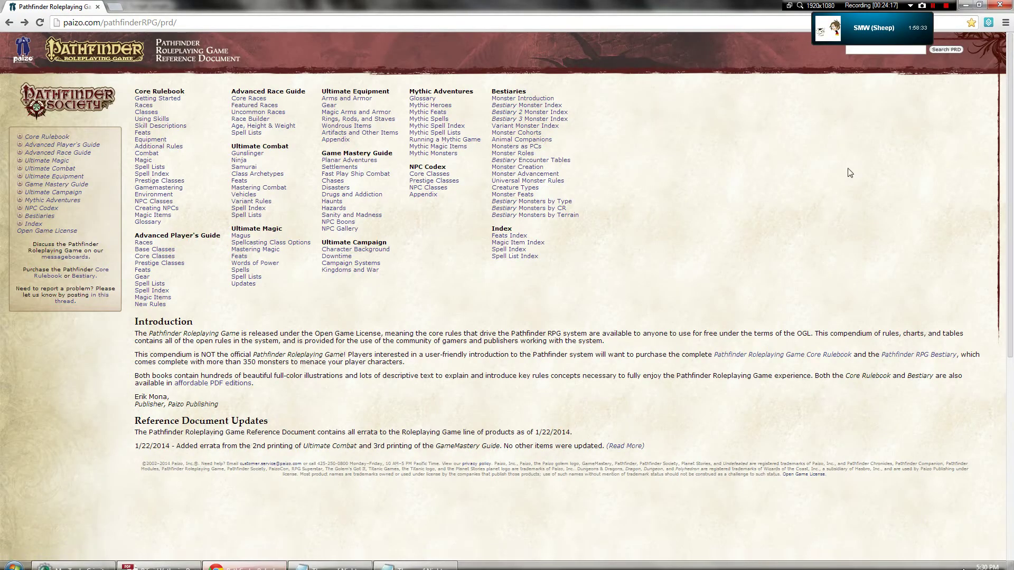
text(staggered)
key(Return)
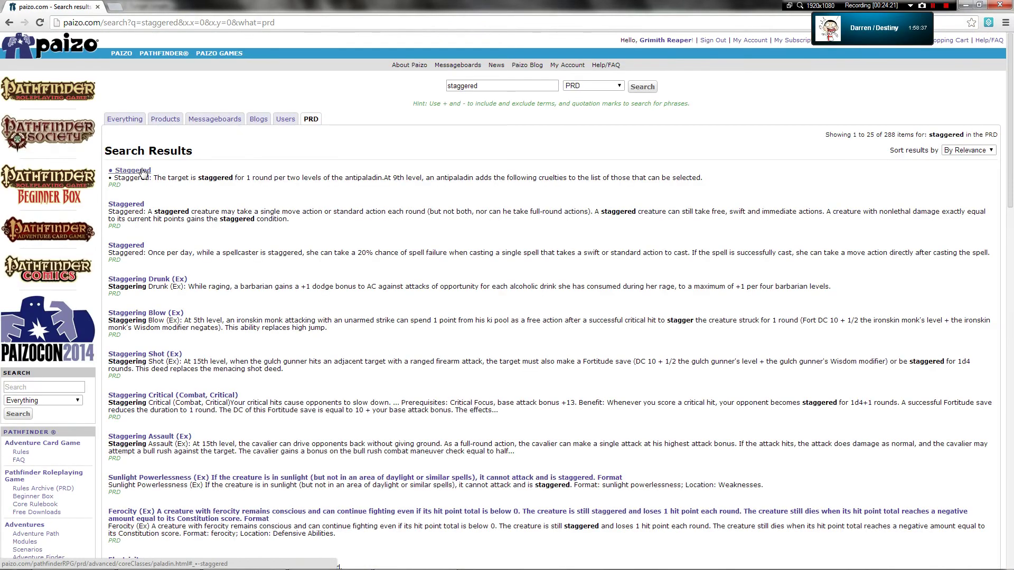
click(141, 172)
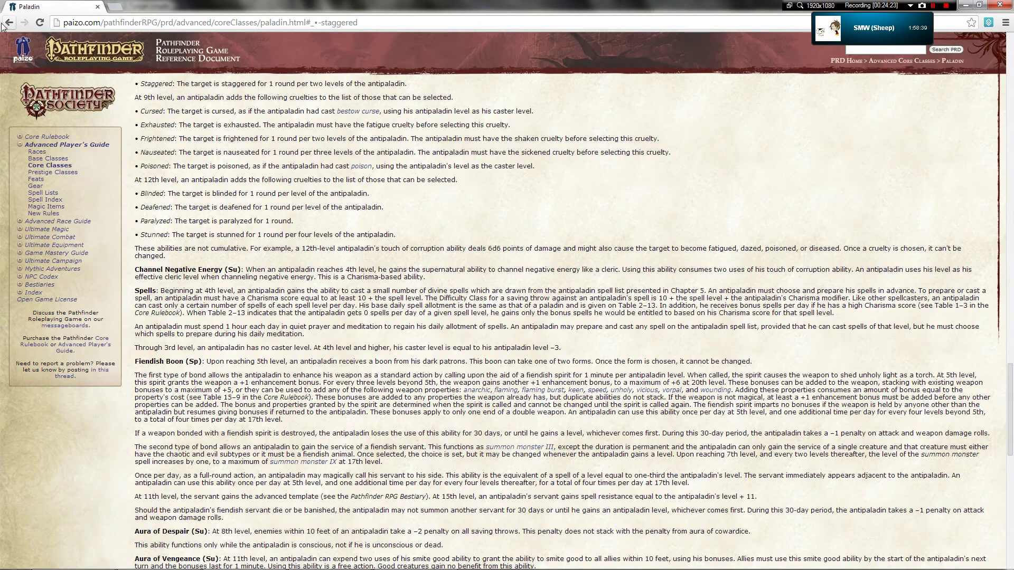
key(alt+Left)
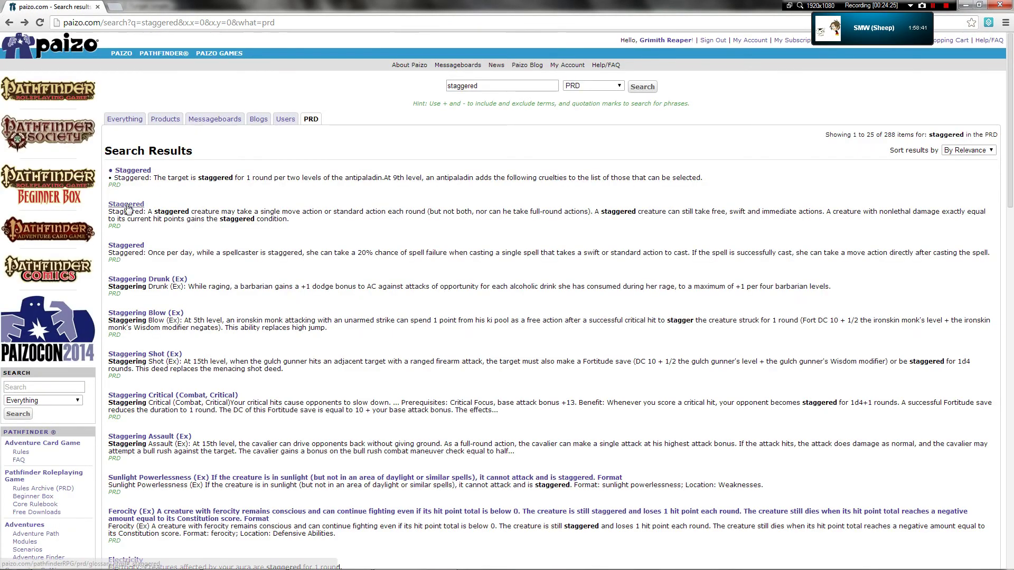
click(129, 204)
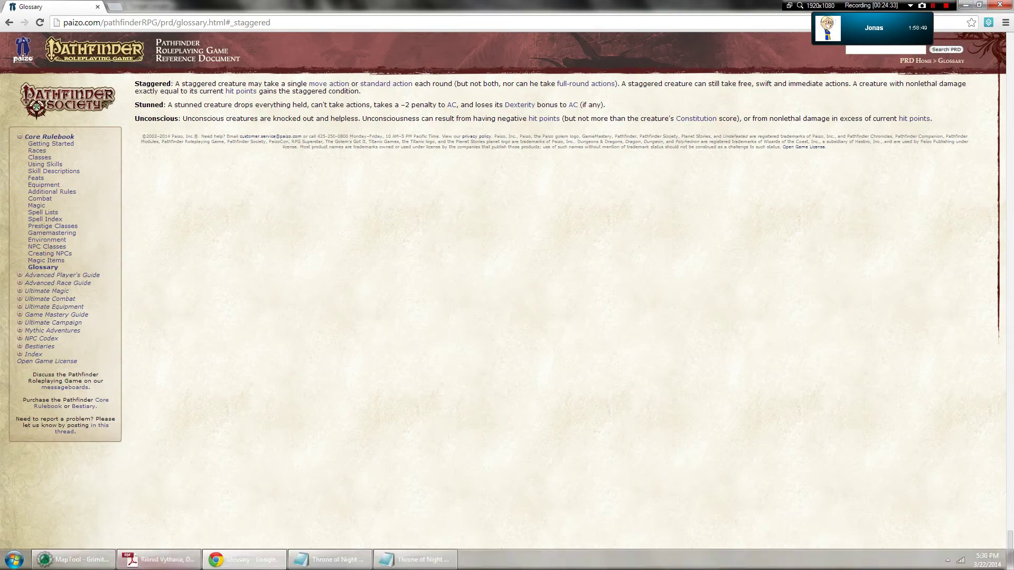
click(72, 559)
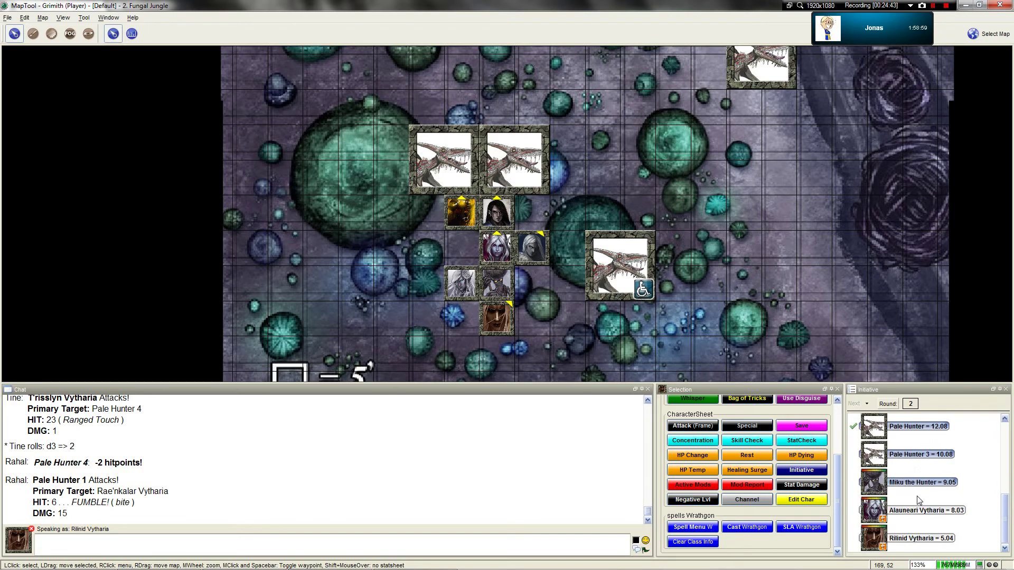
scroll(530, 279, up, 1)
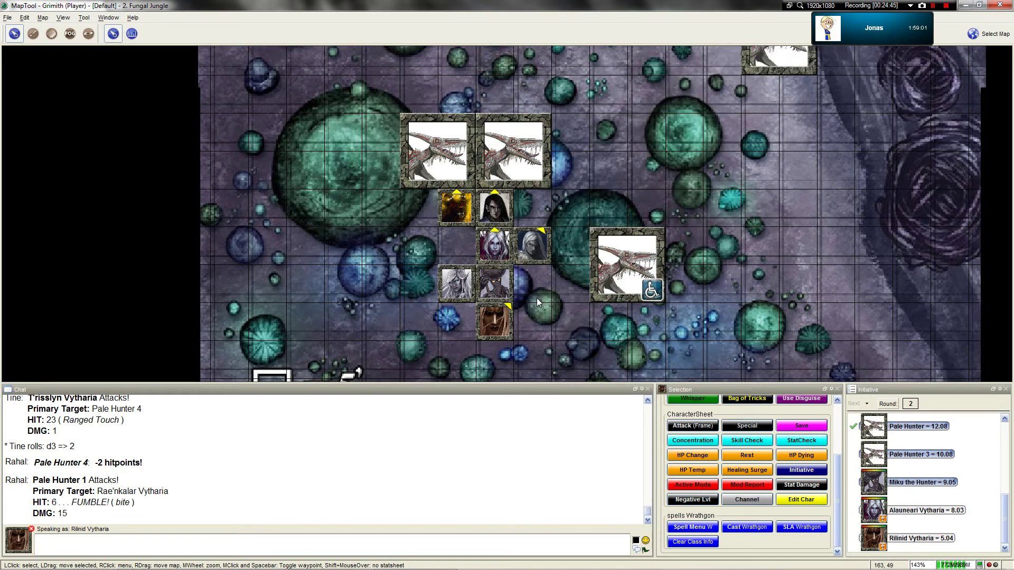
mouse_move(620, 263)
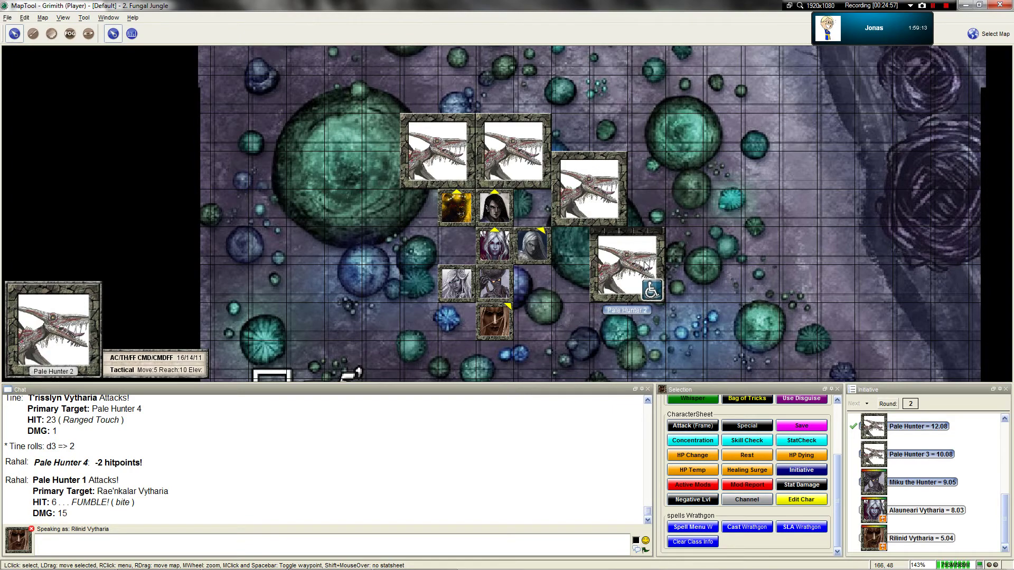
Step: Switch MapTool to its Drawing Tools
click(32, 33)
Step: Pick the rectangle tool with orange as both drawing colours, then return to the Pointer tool
click(150, 34)
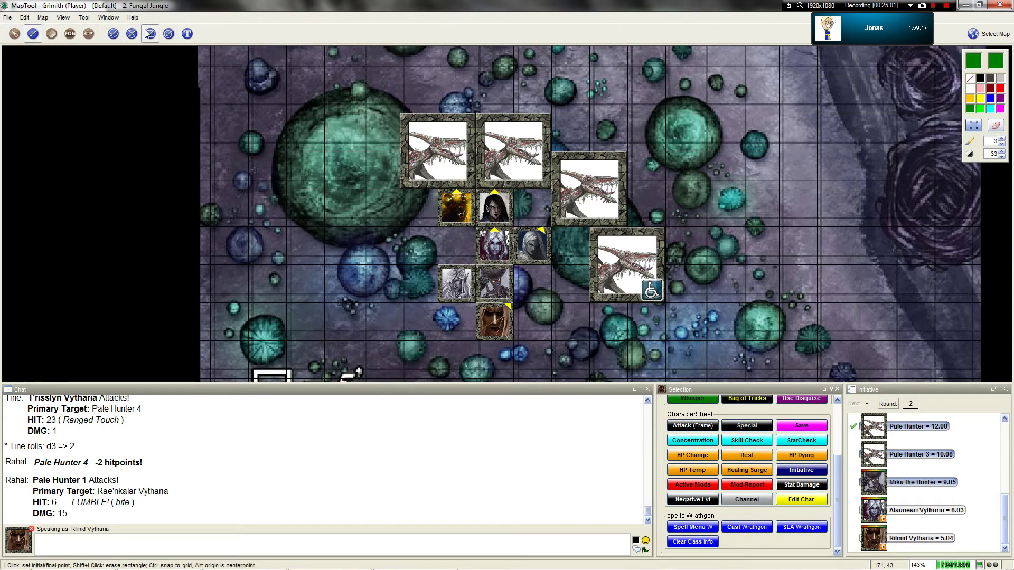
click(971, 99)
right_click(971, 99)
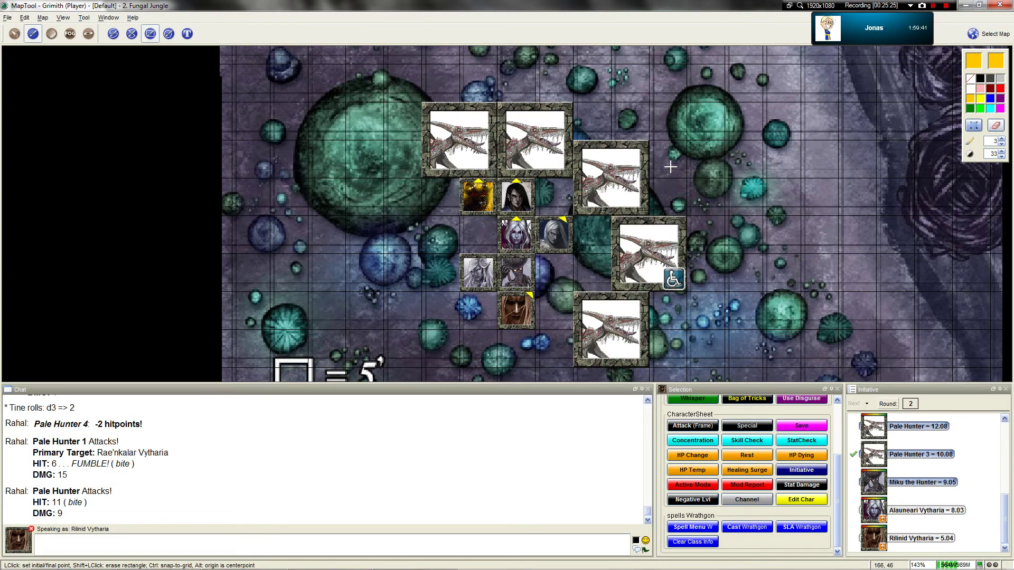
scroll(628, 186, up, 1)
click(14, 33)
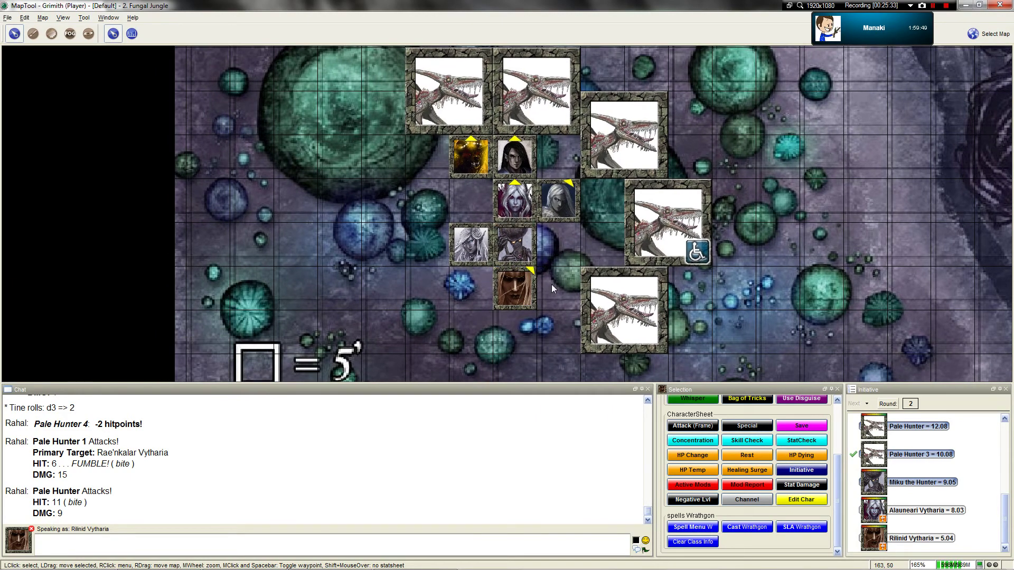
scroll(572, 282, up, 2)
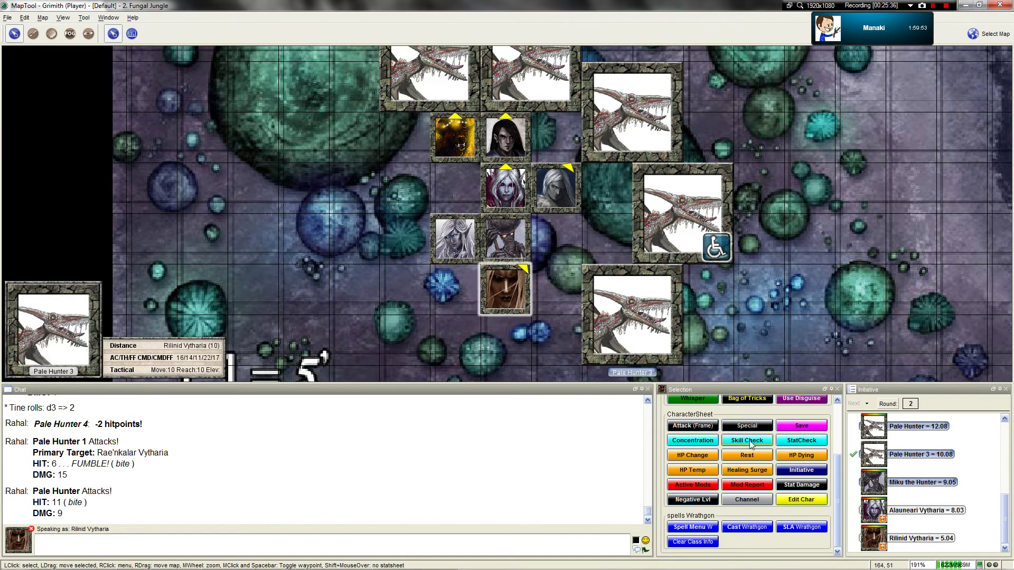
scroll(719, 480, up, 3)
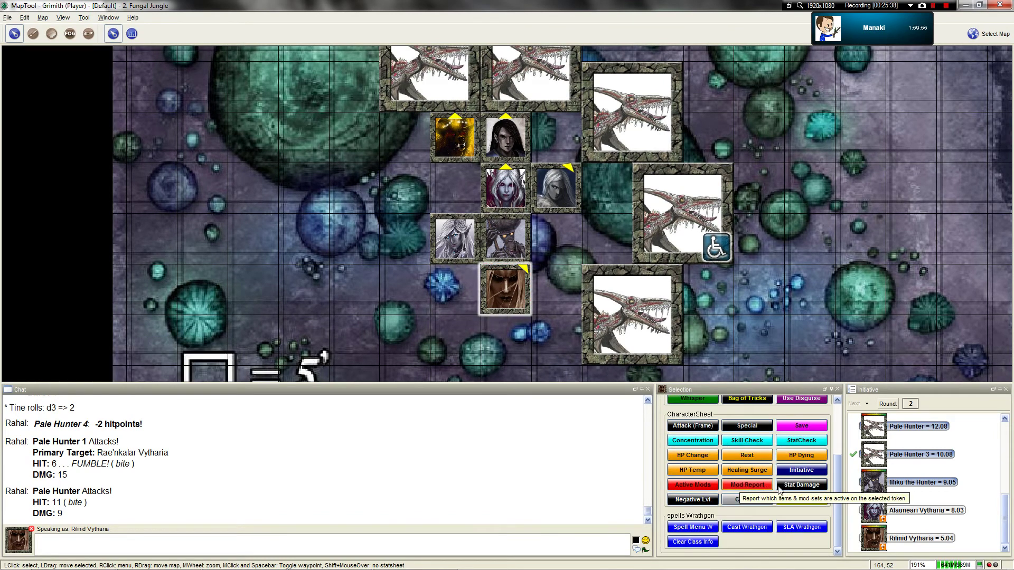
scroll(796, 494, down, 3)
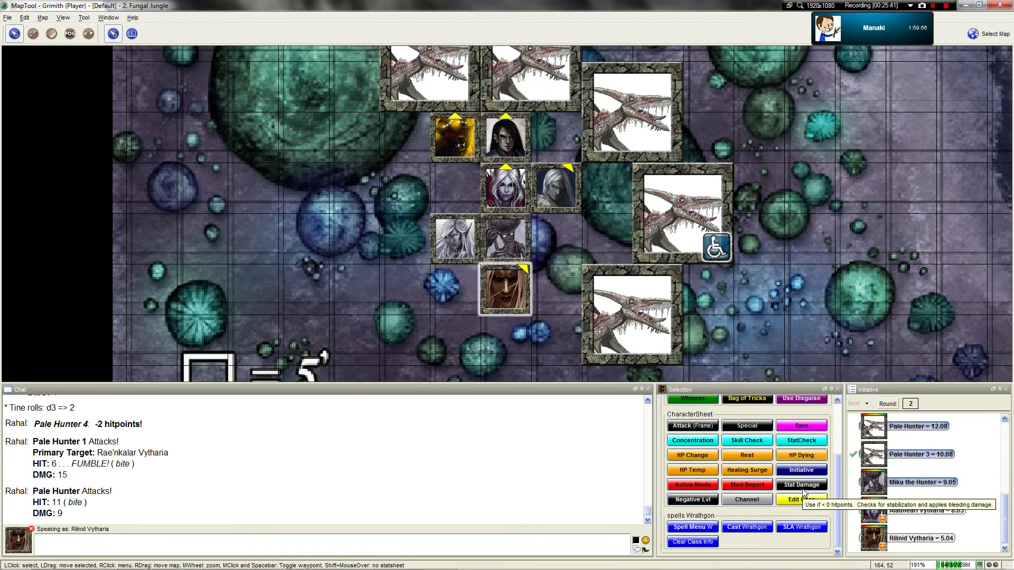
Step: Equip Rilinid's Silkweave Chain Shirt, then deselect and recentre the map on the party
click(796, 501)
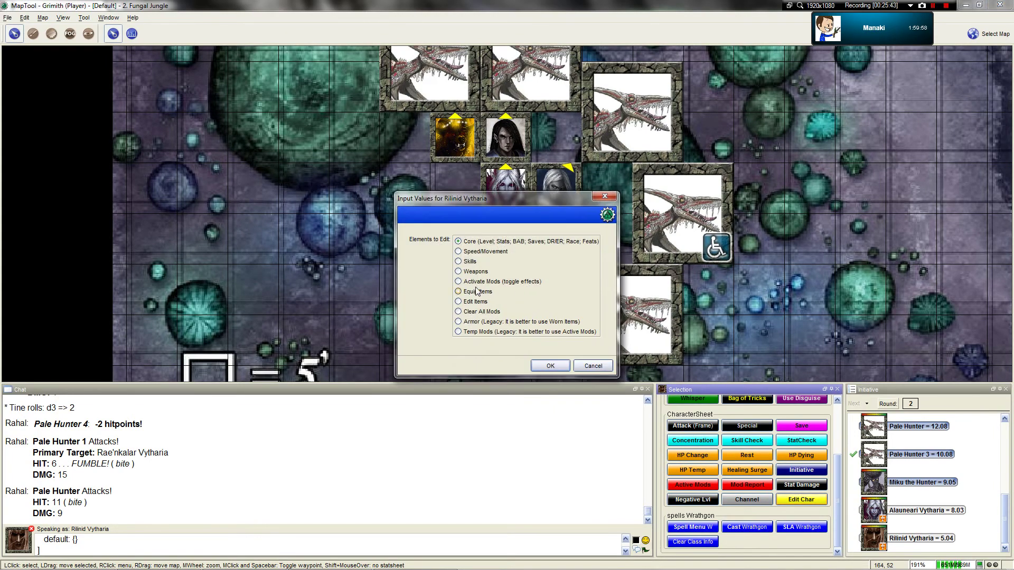
click(478, 293)
key(Return)
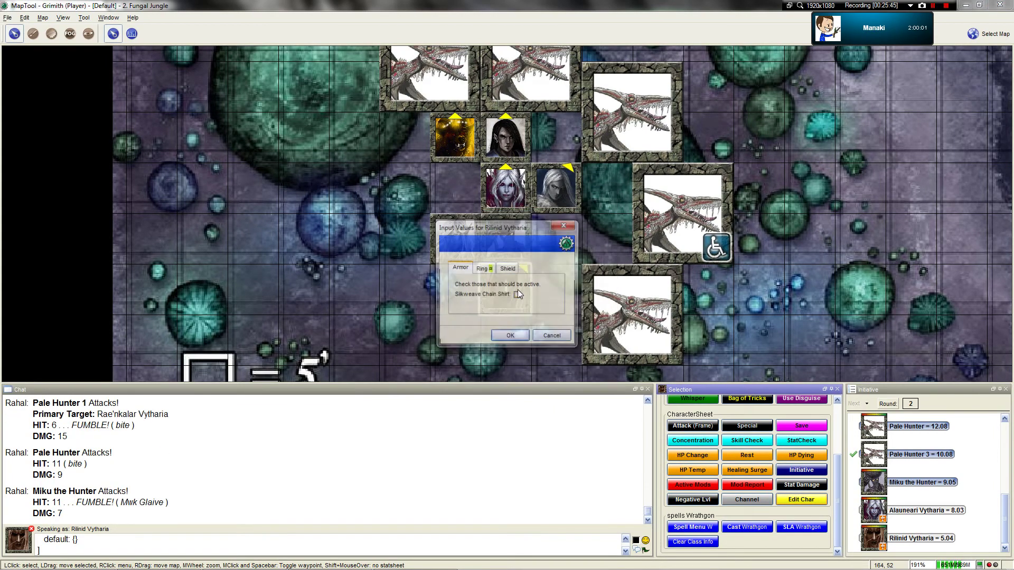
click(516, 295)
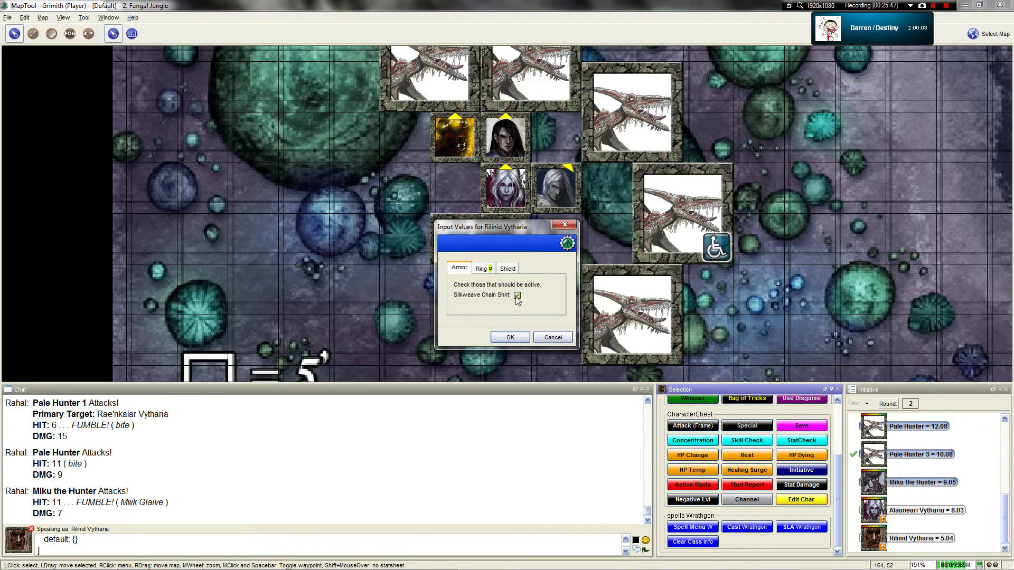
click(483, 268)
click(509, 295)
click(511, 337)
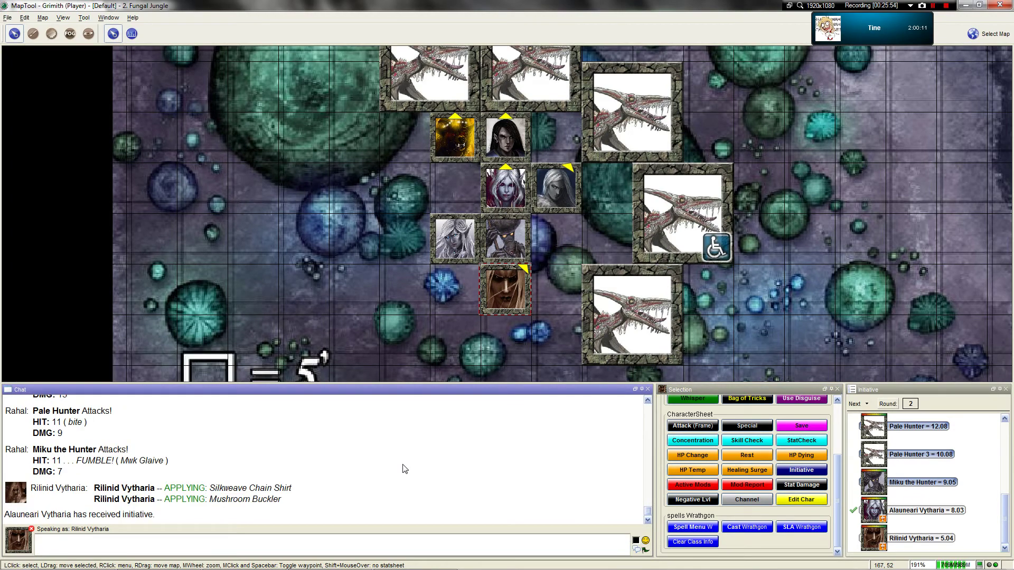
click(403, 307)
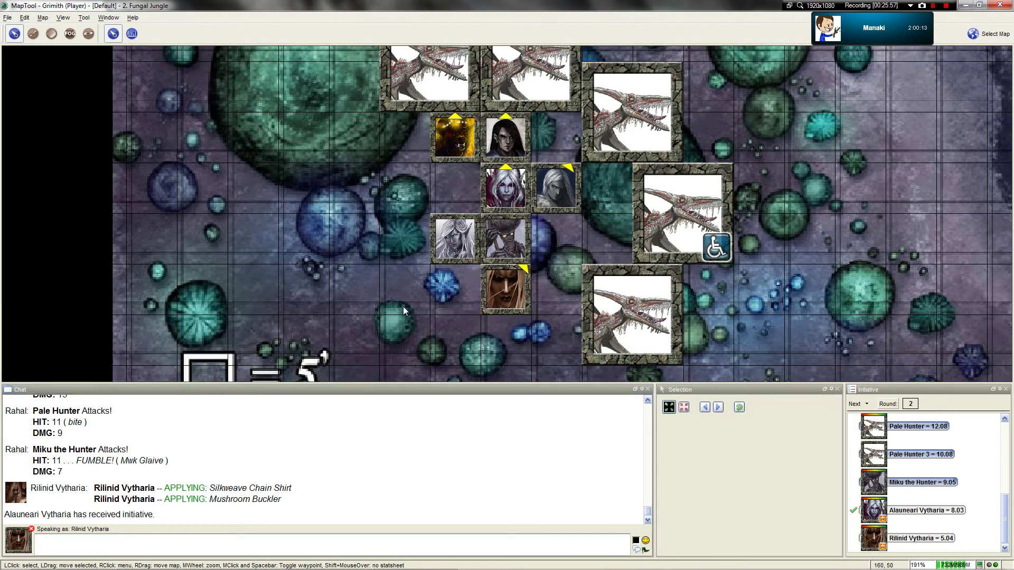
drag(402, 306, 440, 302)
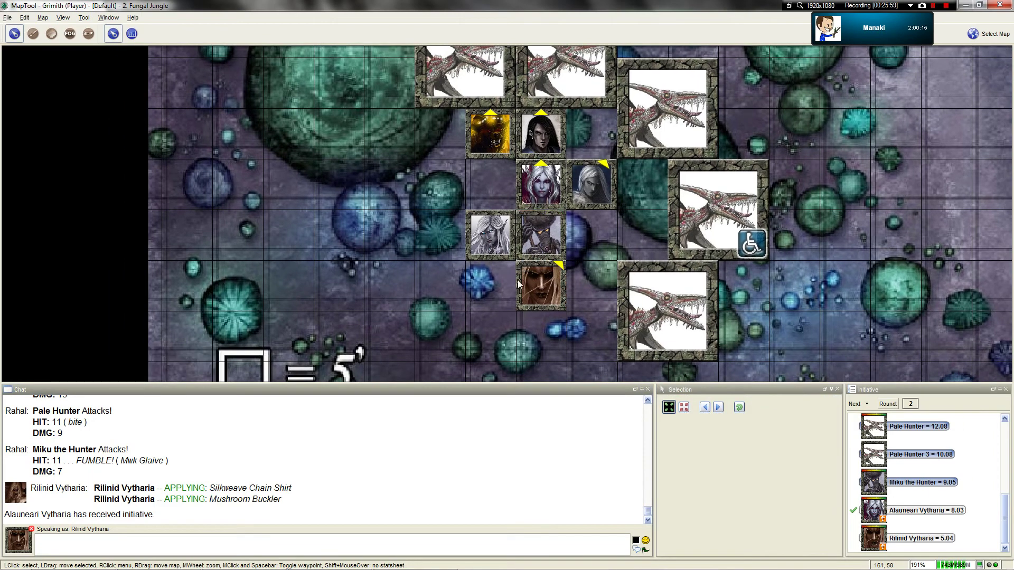
scroll(627, 195, down, 2)
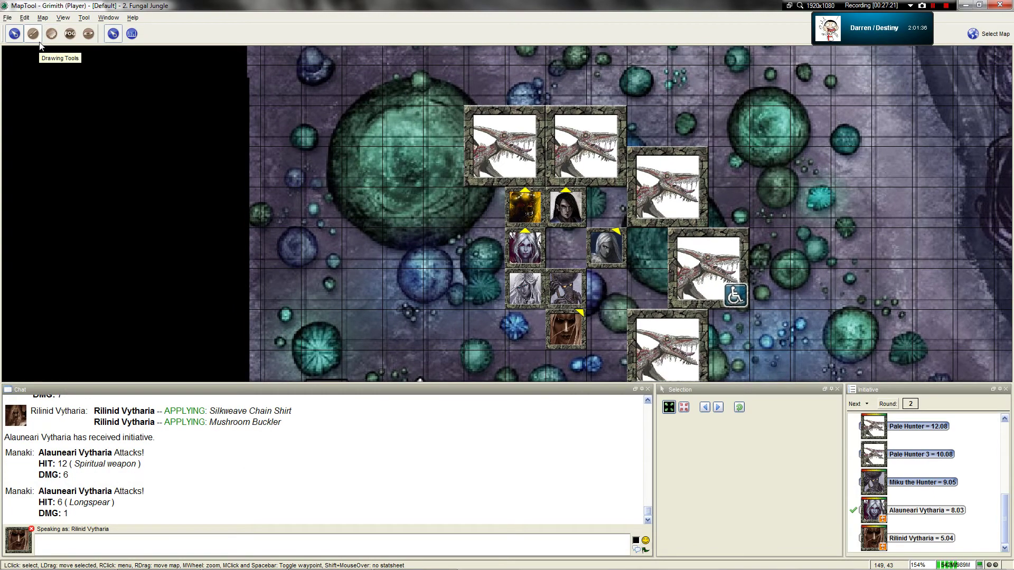
Step: Move Rilinid Vytharia's token one square down-left of its previous cell
click(51, 40)
click(15, 33)
drag(411, 300, 403, 240)
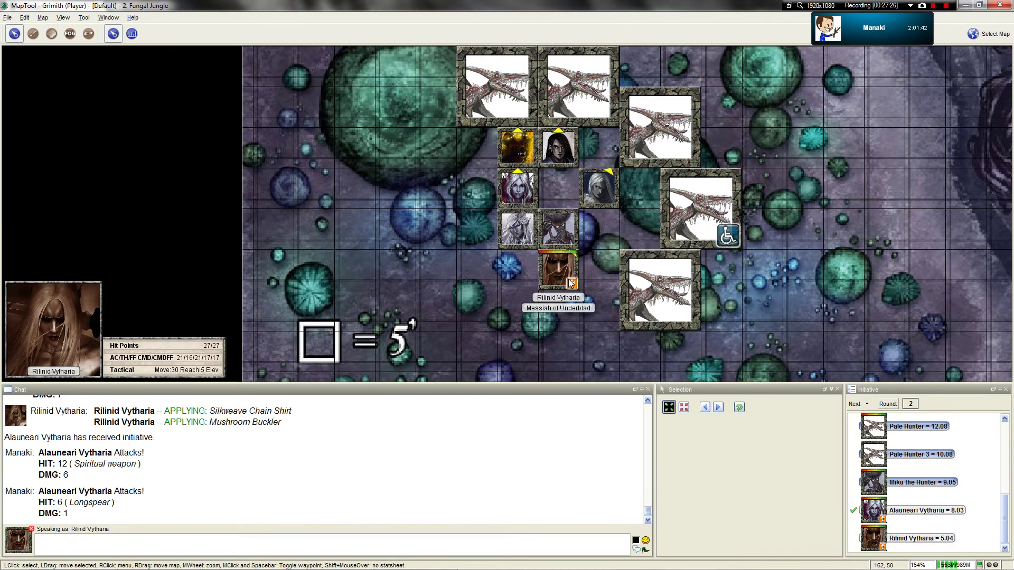
drag(560, 293, 516, 320)
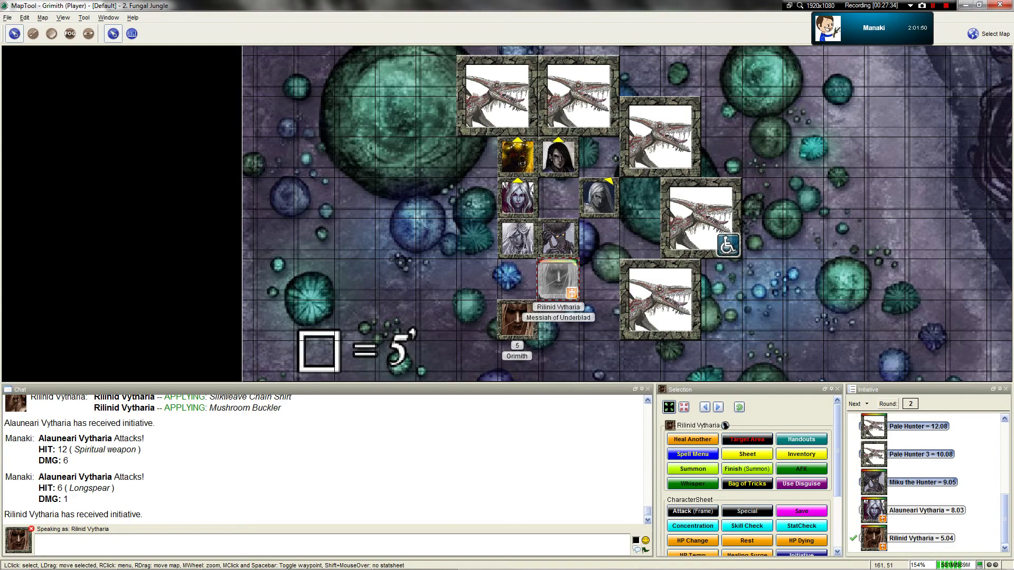
drag(516, 321, 517, 323)
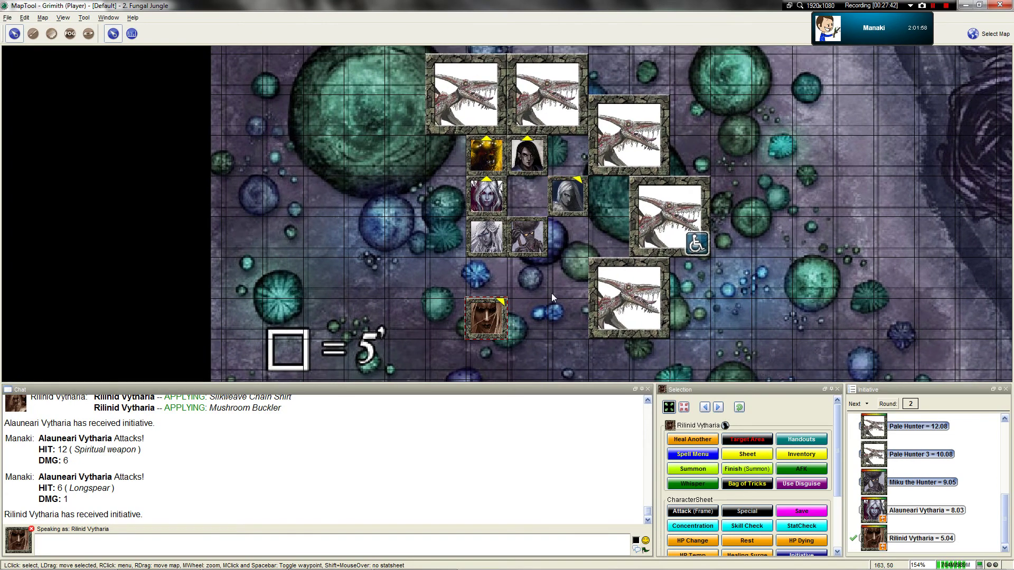
scroll(529, 277, down, 1)
scroll(528, 291, down, 1)
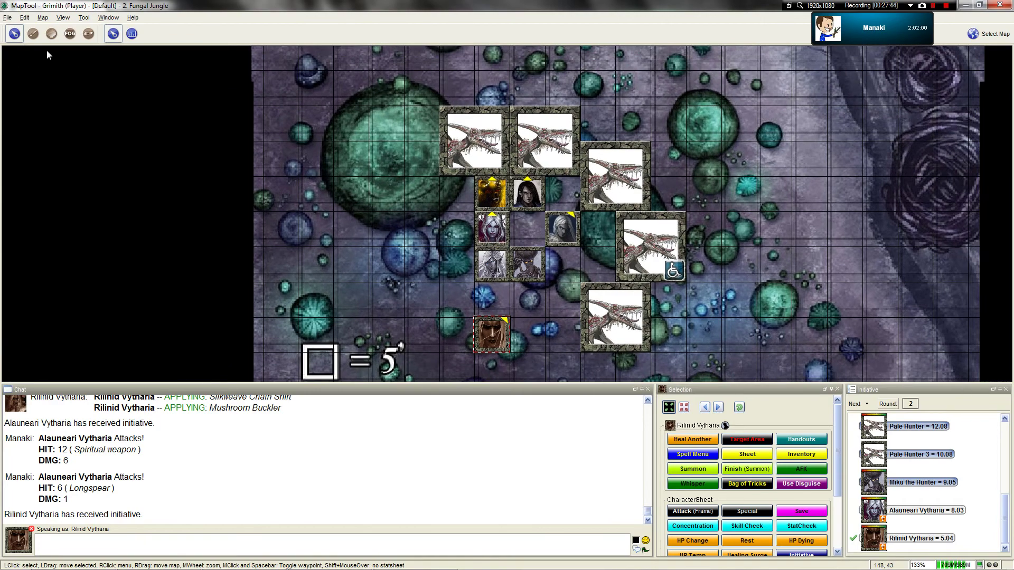
Step: Sketch a rectangle on the map to gauge an area's size
click(32, 35)
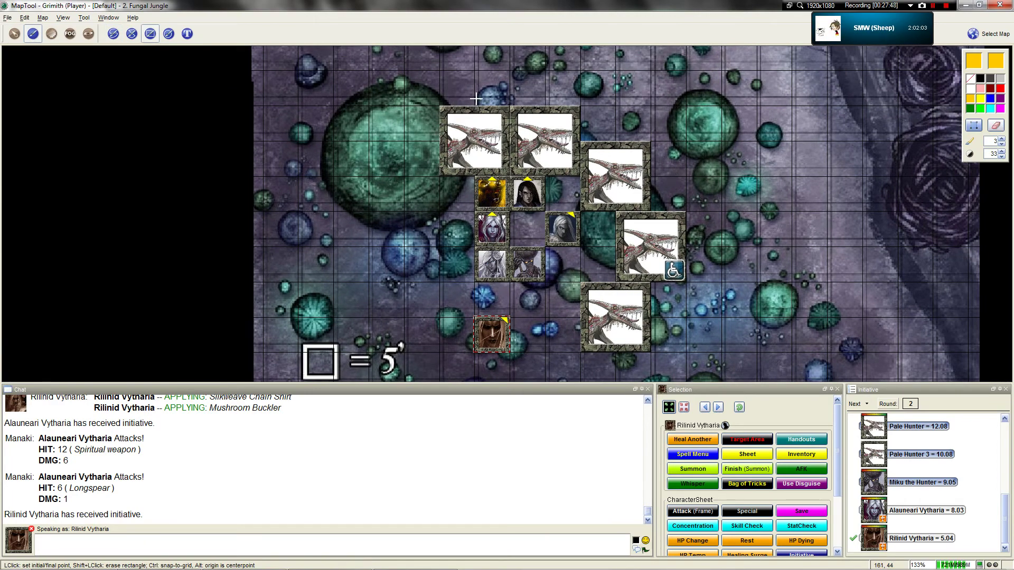
drag(477, 99, 546, 173)
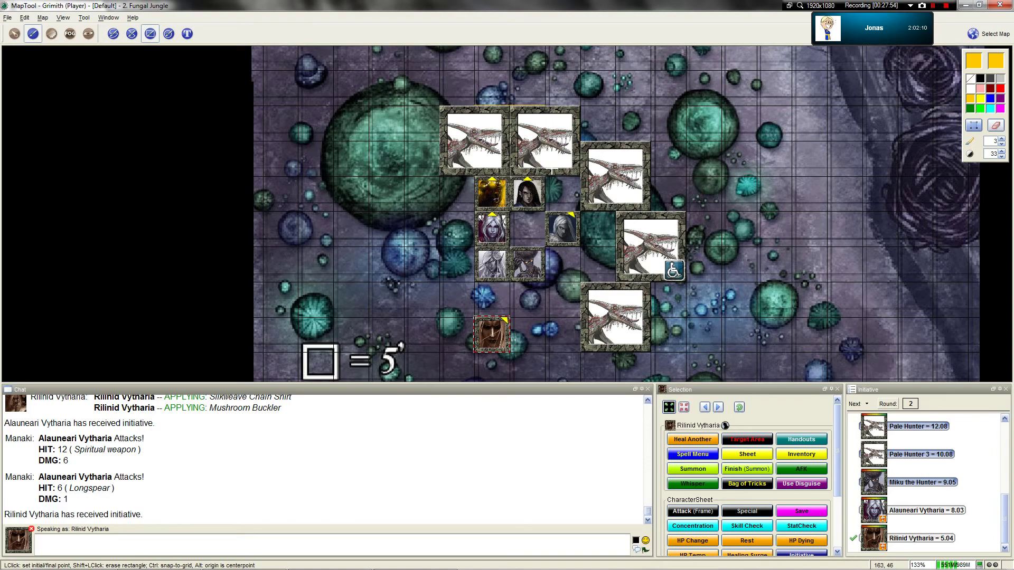
scroll(514, 151, up, 2)
scroll(514, 151, up, 1)
scroll(514, 151, up, 1)
scroll(447, 139, down, 3)
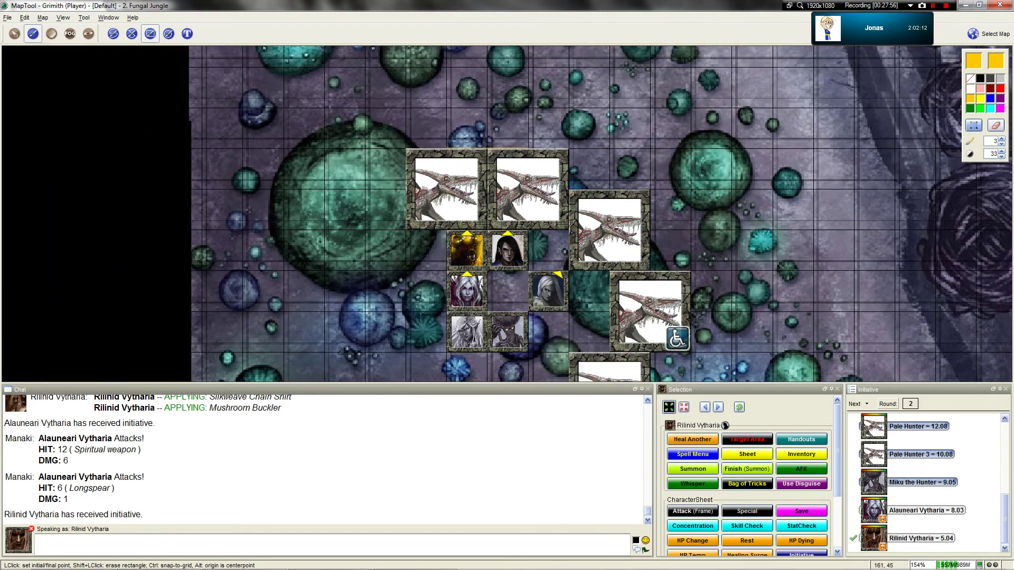
scroll(491, 238, up, 2)
scroll(491, 237, down, 1)
click(15, 33)
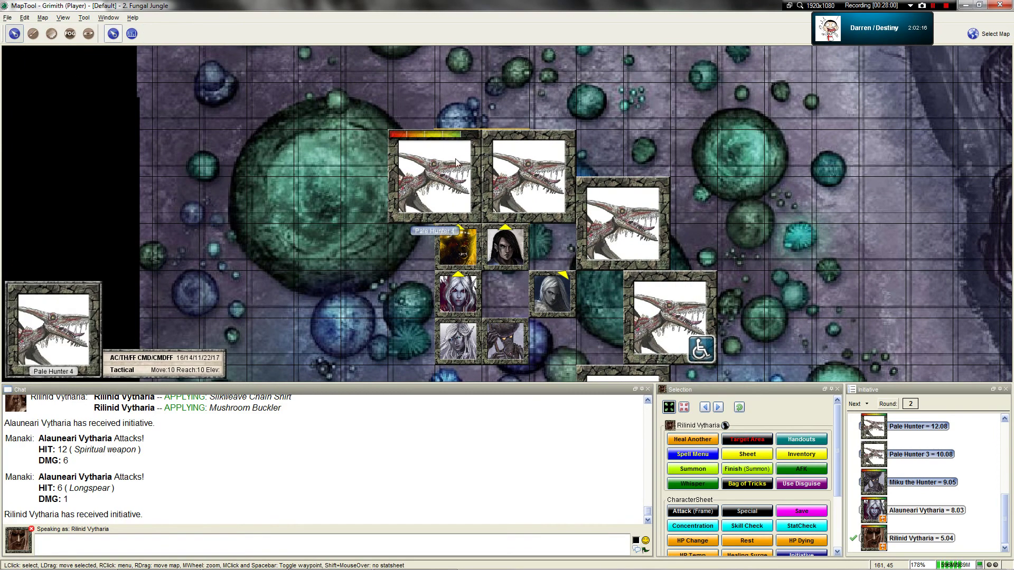
click(478, 108)
key(space)
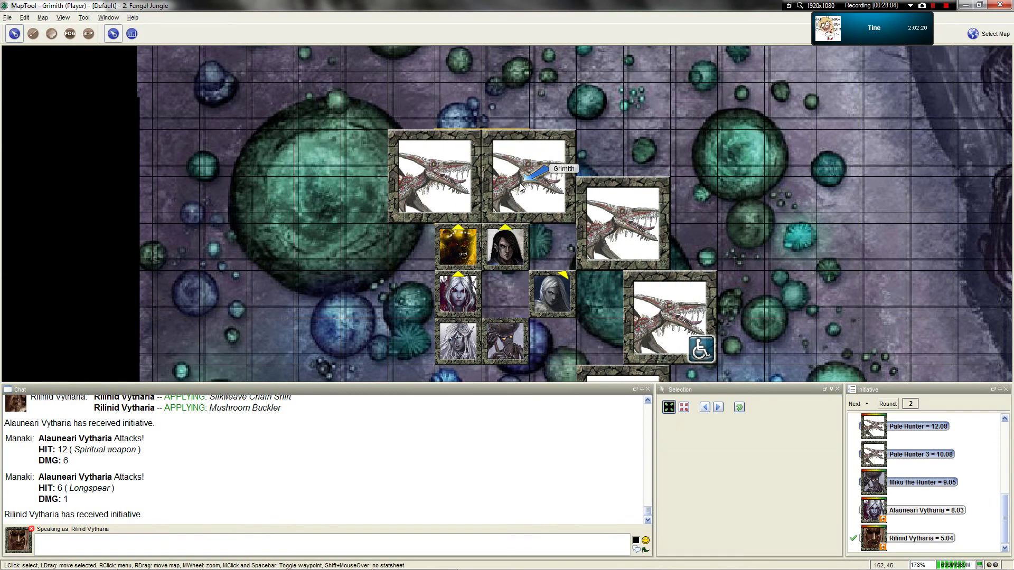
scroll(400, 197, down, 3)
click(448, 360)
scroll(720, 504, down, 3)
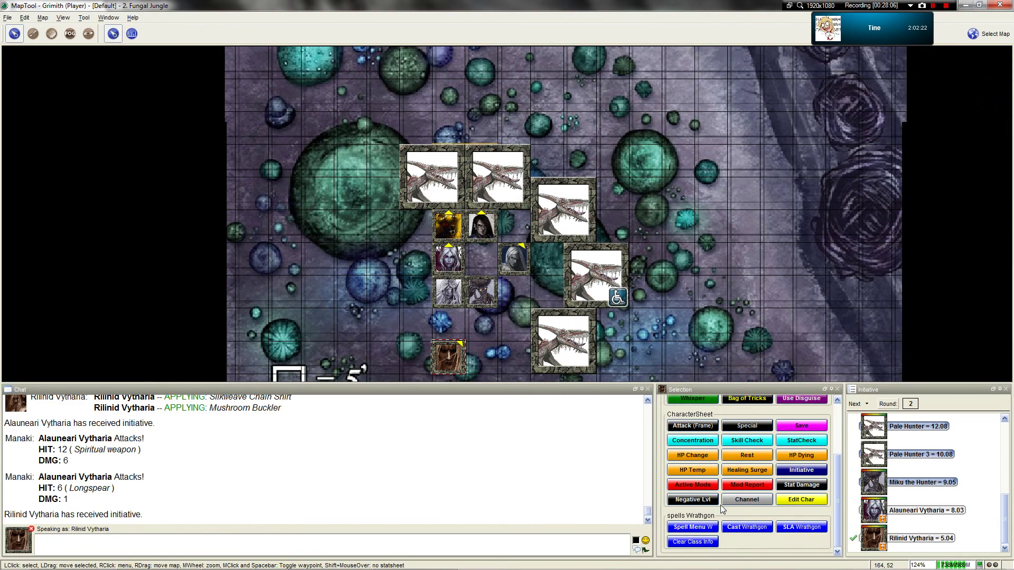
click(738, 527)
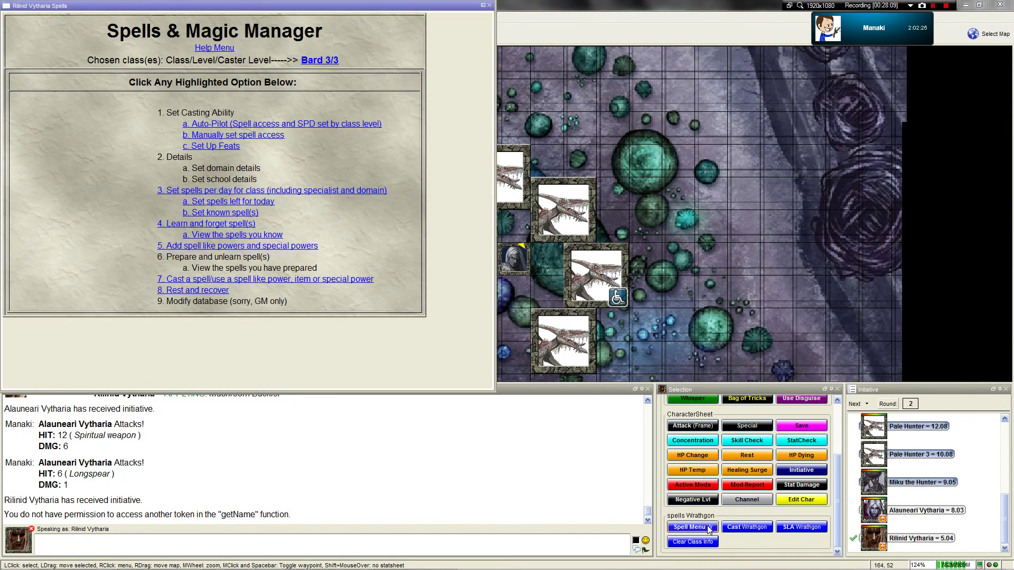
click(691, 526)
click(218, 280)
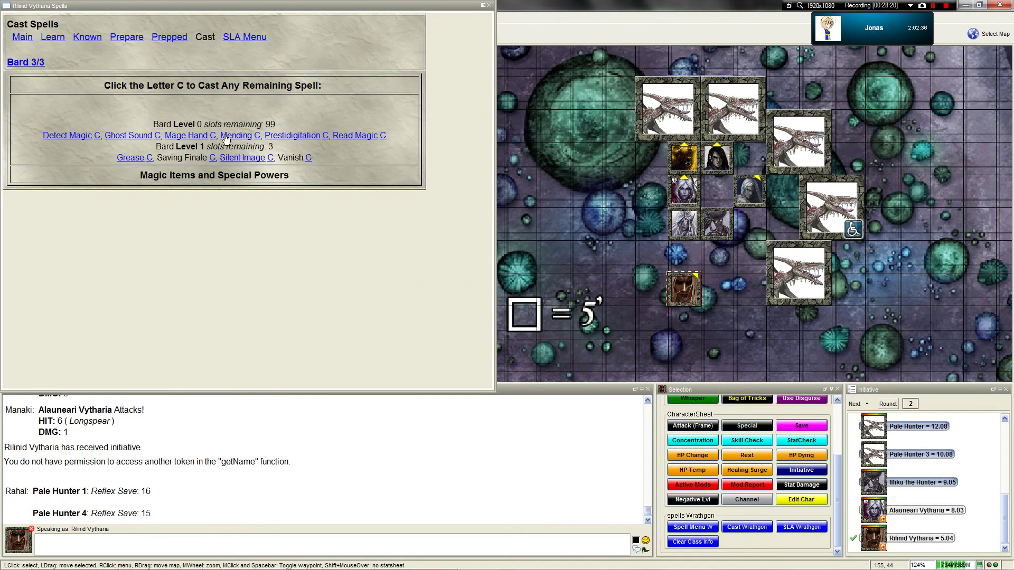
click(488, 7)
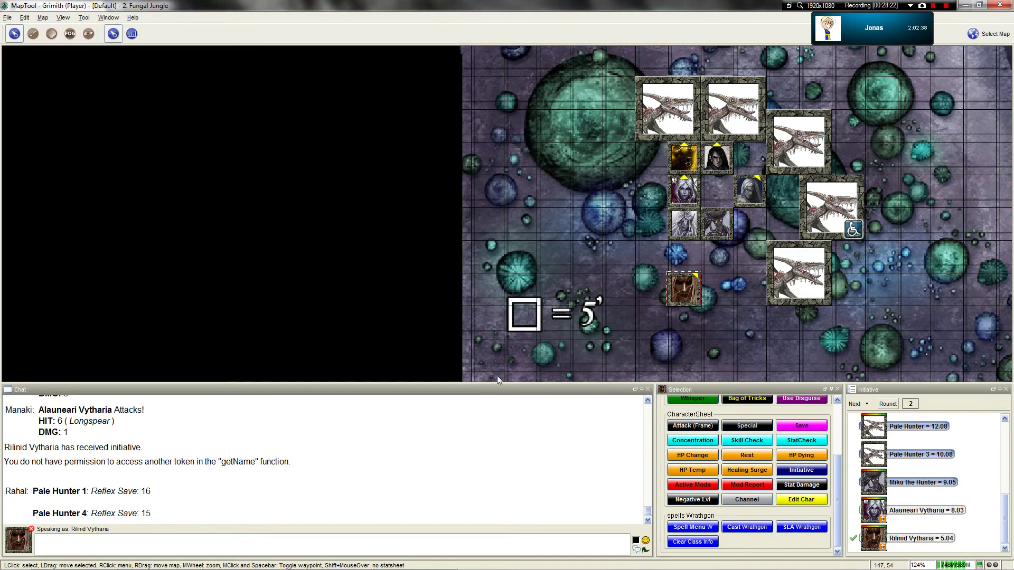
click(508, 316)
scroll(453, 235, down, 3)
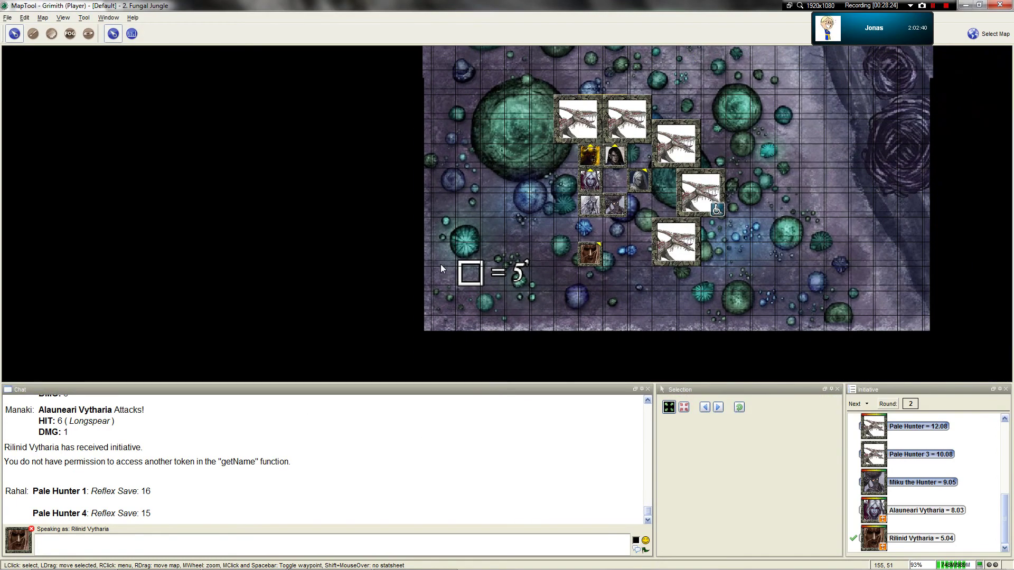
scroll(440, 275, up, 3)
mouse_move(537, 283)
mouse_down()
mouse_move(421, 275)
mouse_move(406, 285)
mouse_up()
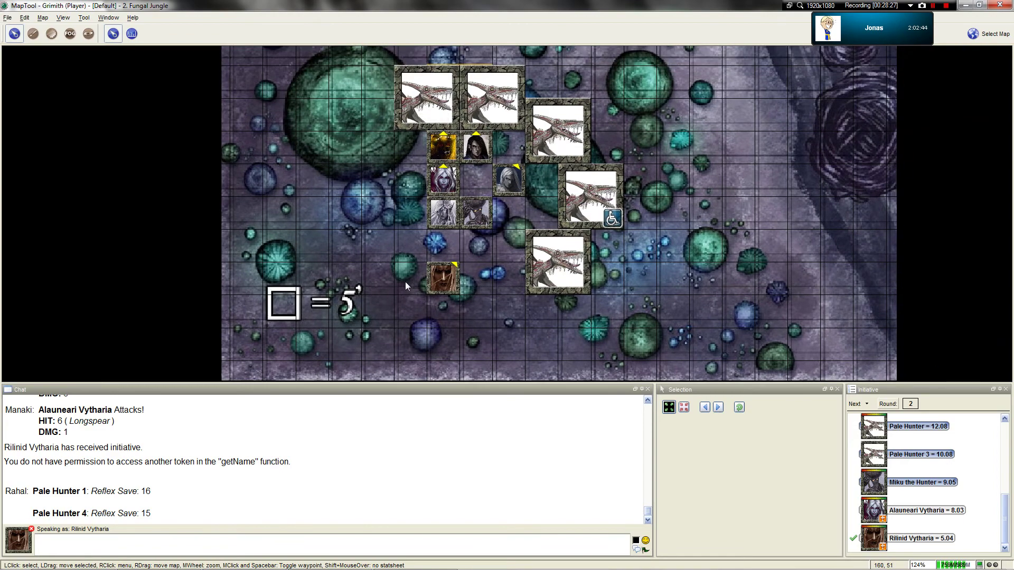
click(443, 277)
scroll(691, 470, down, 2)
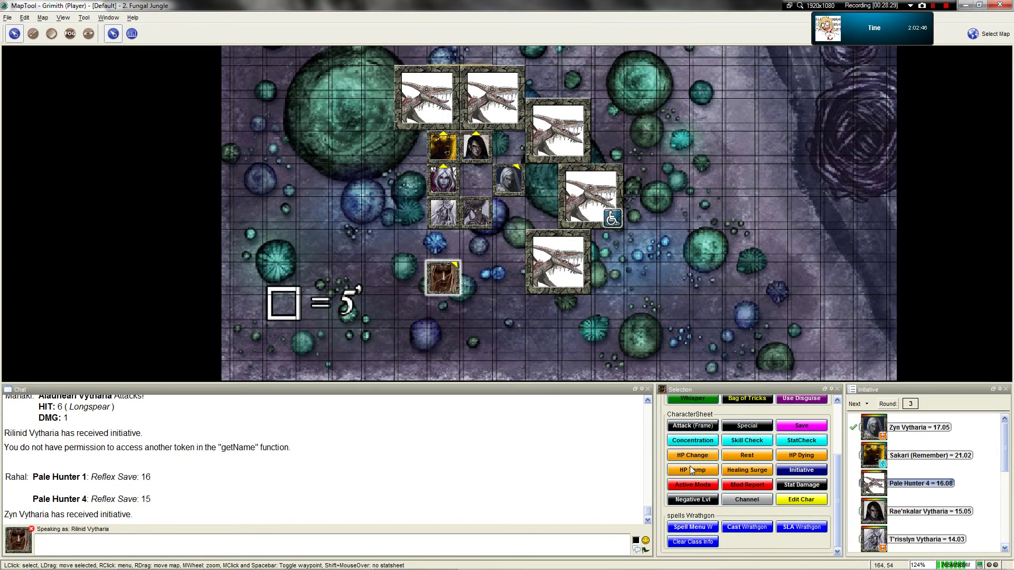
Step: Cast Grease from Rilinid's spell manager, spending a level-1 bard slot
click(691, 527)
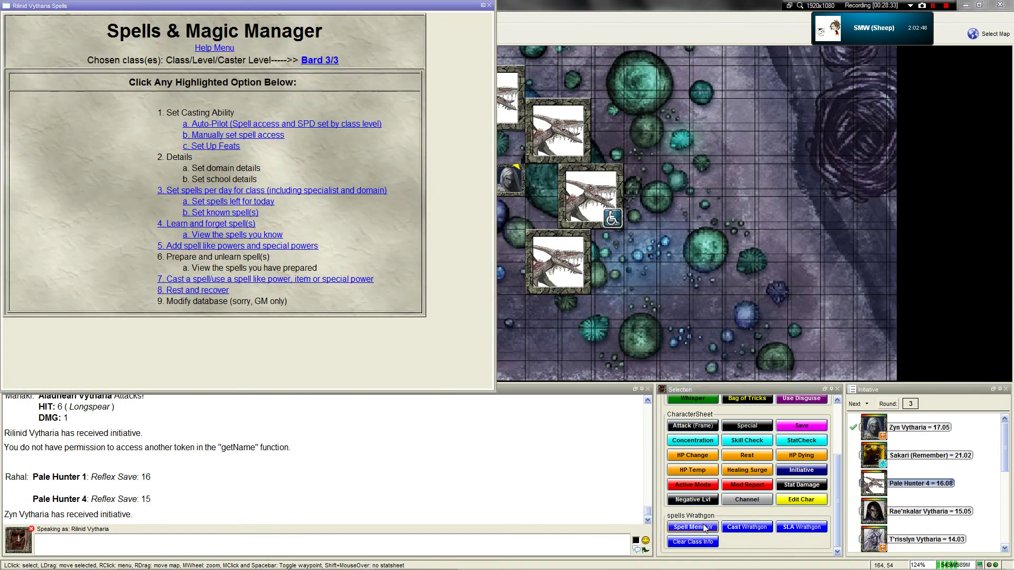
click(219, 280)
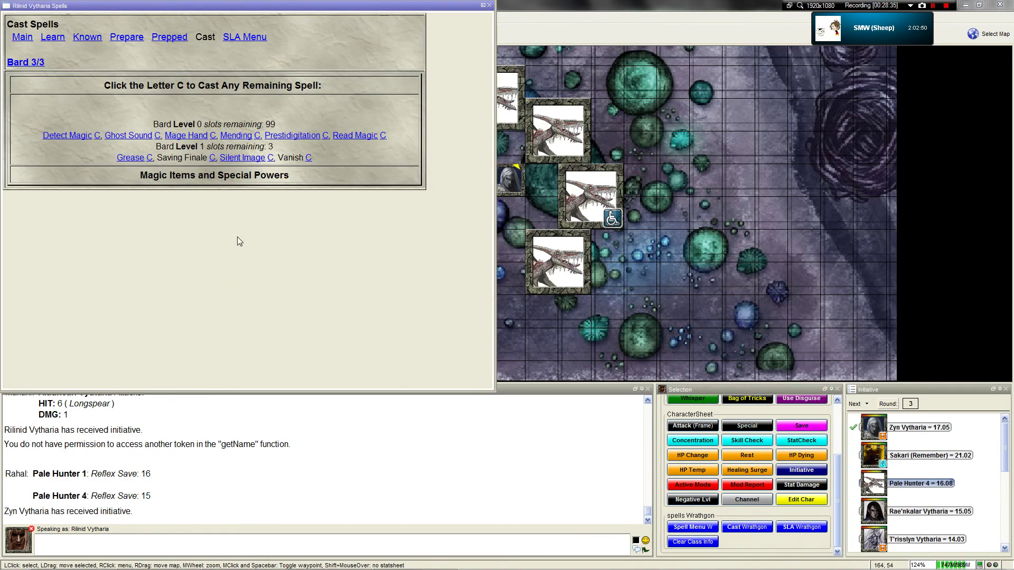
click(148, 158)
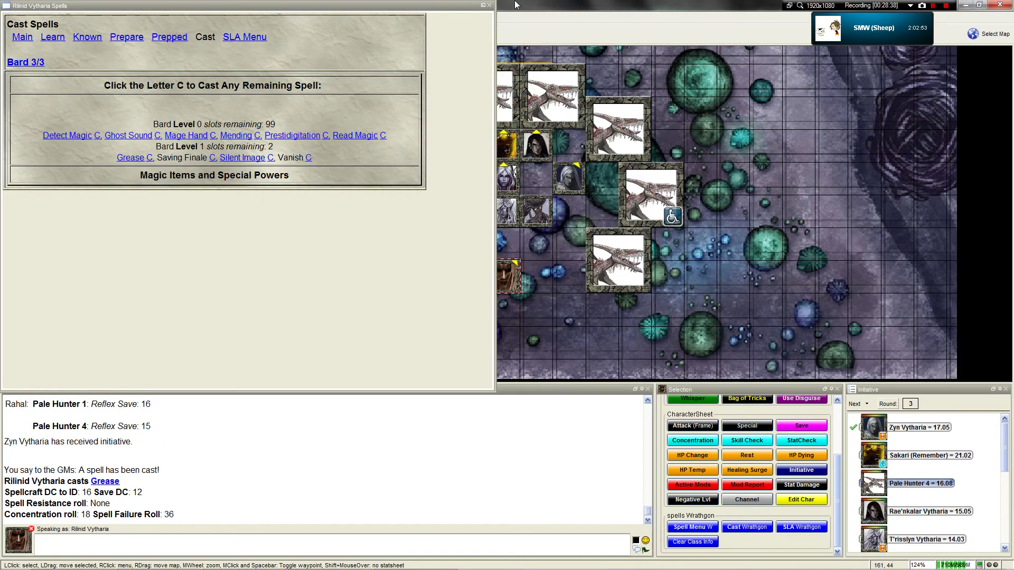
click(489, 6)
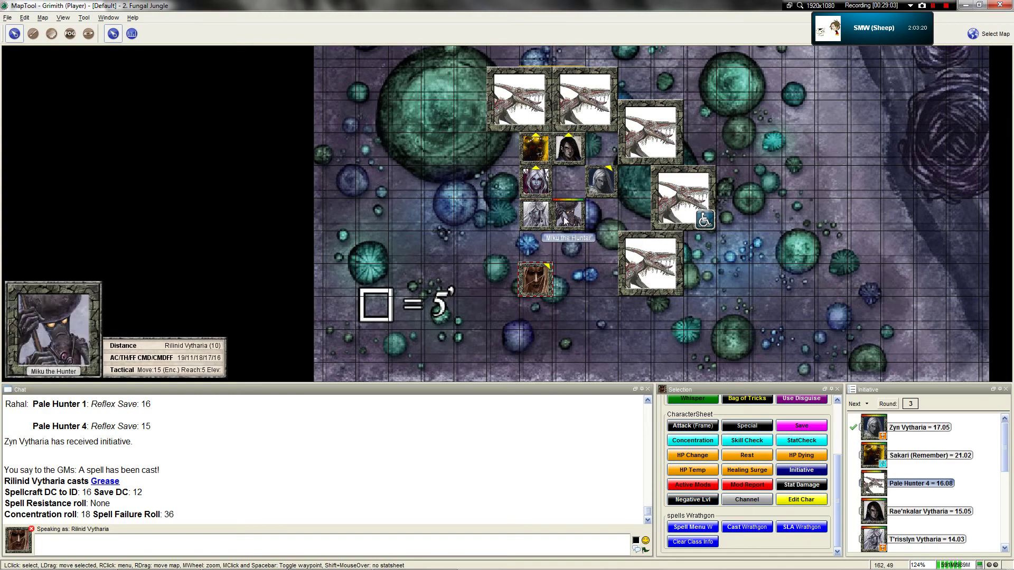
mouse_move(600, 183)
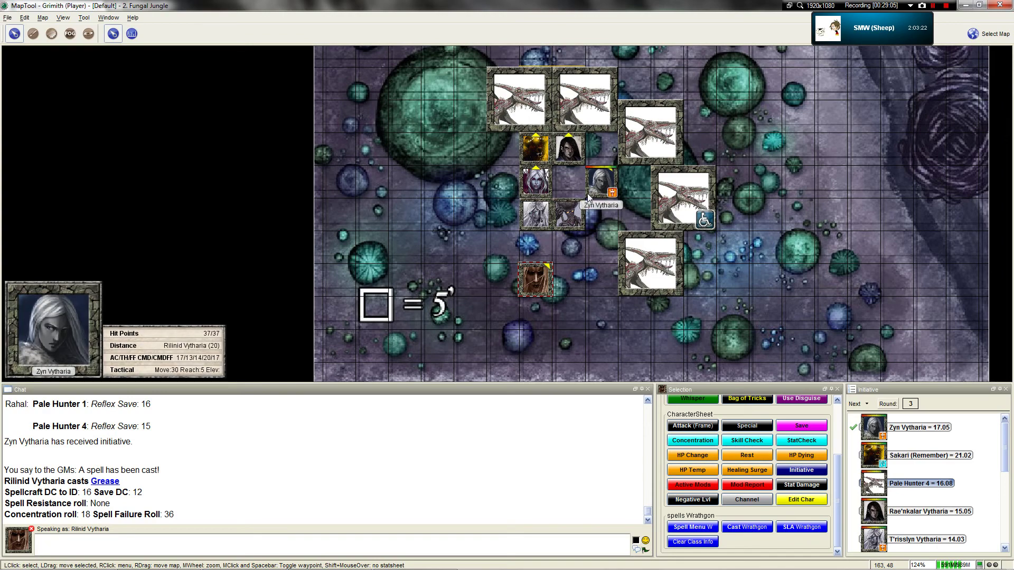
Step: Point out Miku's token to the other players and nudge the map view
key(space)
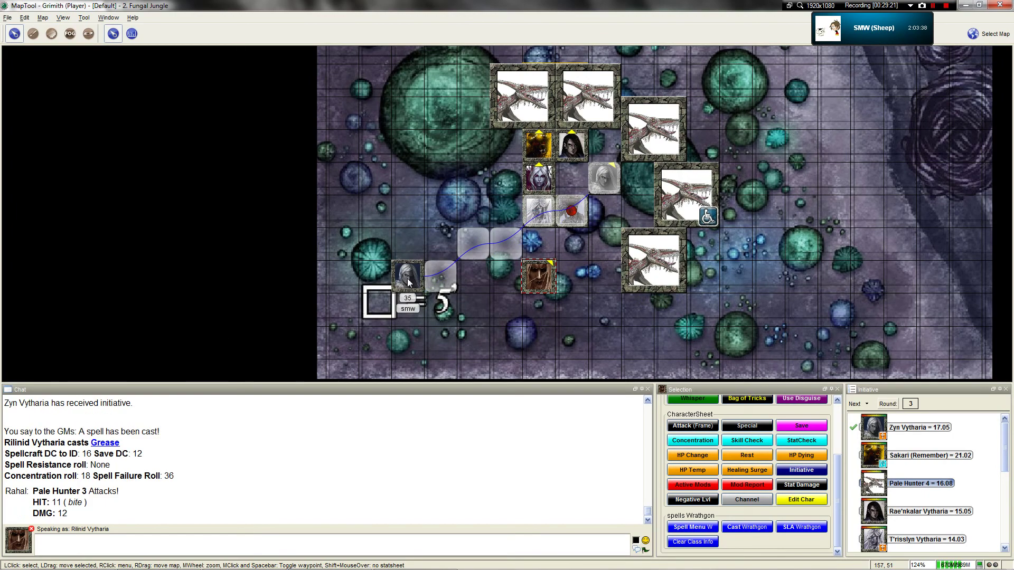
drag(468, 280, 483, 269)
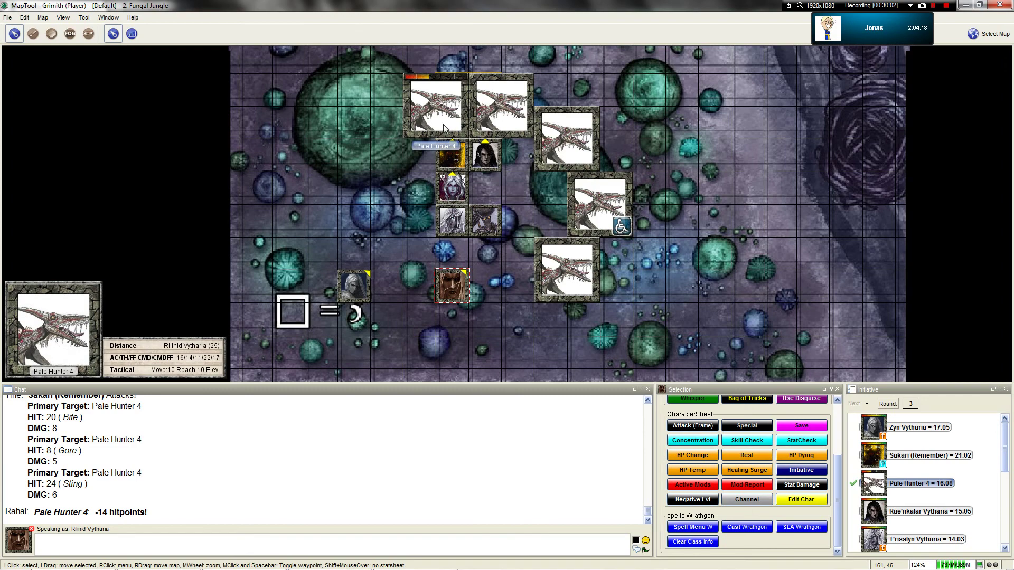
scroll(446, 160, down, 1)
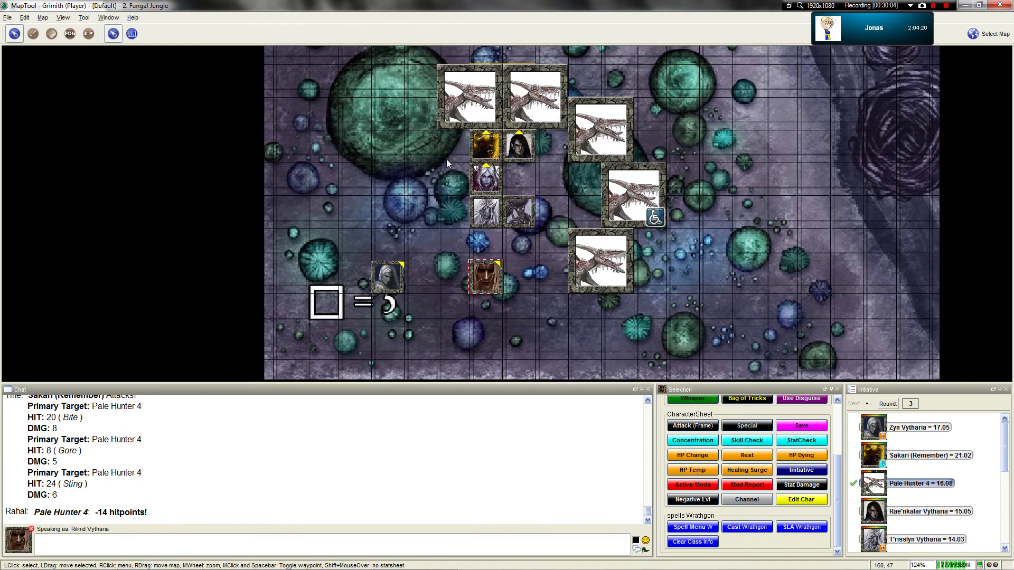
scroll(416, 154, down, 1)
scroll(420, 182, down, 1)
scroll(428, 200, up, 3)
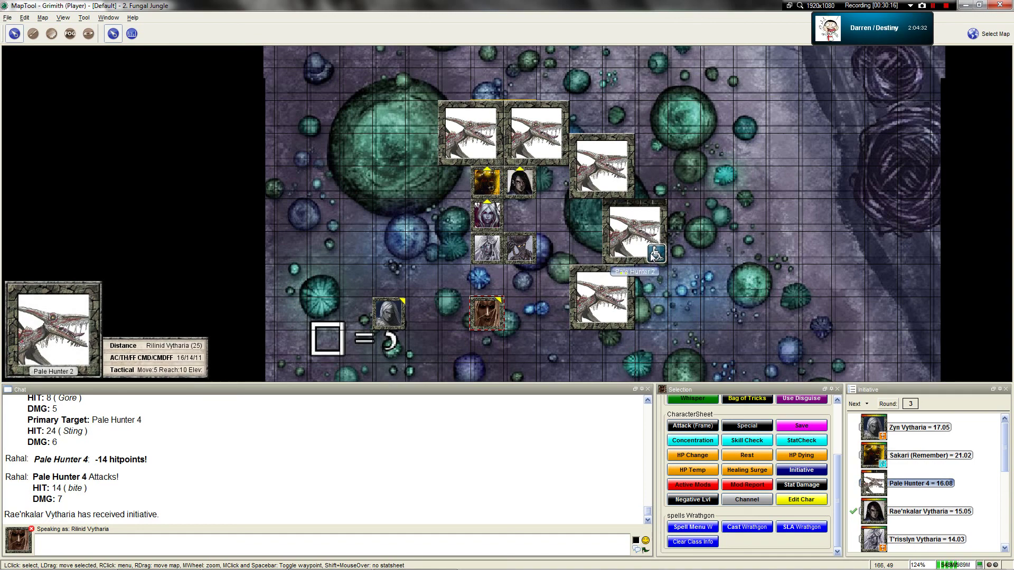
scroll(652, 255, up, 1)
scroll(602, 237, up, 1)
scroll(633, 228, up, 1)
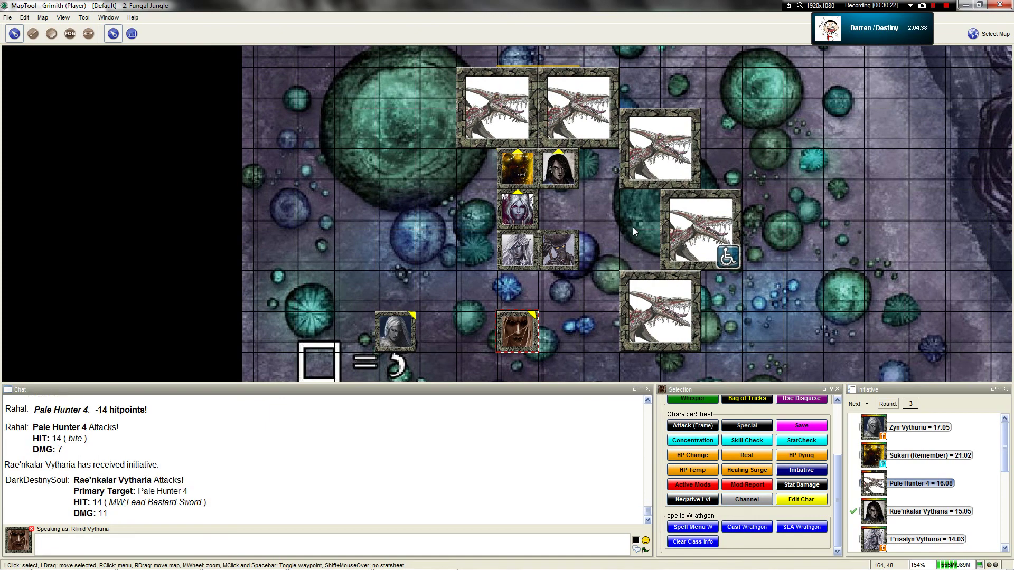
mouse_move(471, 133)
scroll(491, 101, down, 2)
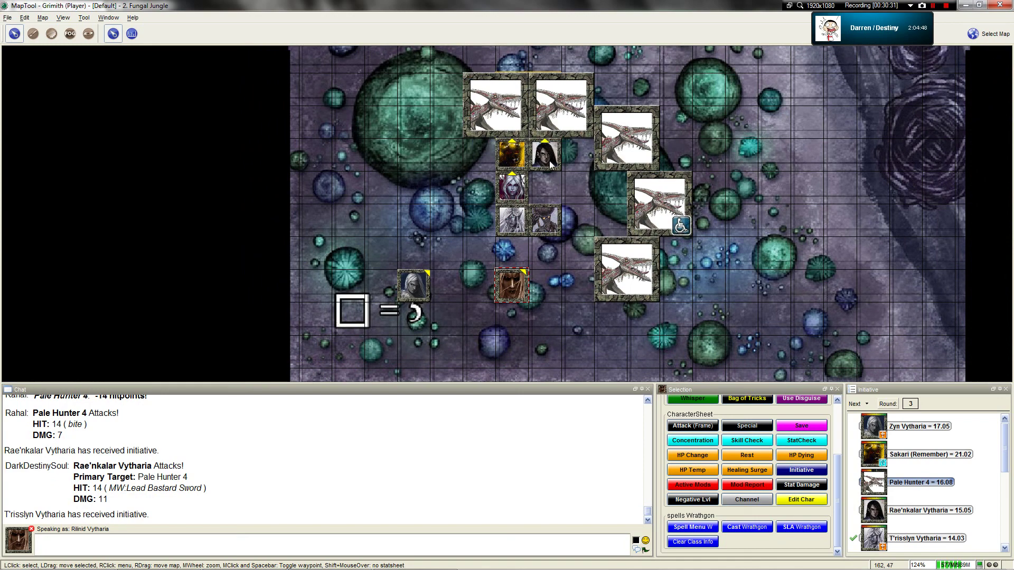
scroll(547, 198, up, 2)
scroll(617, 236, up, 2)
scroll(617, 236, up, 1)
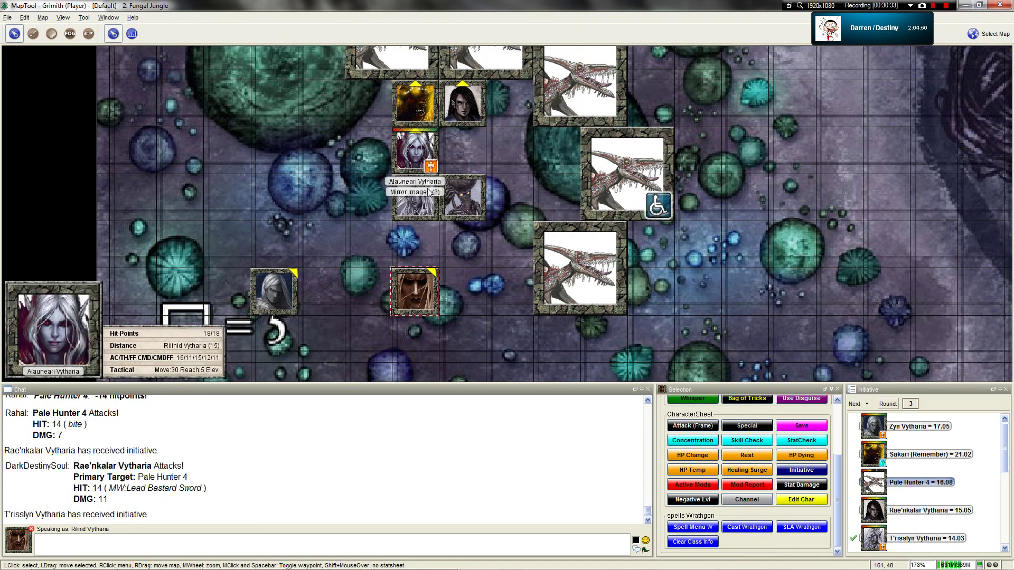
scroll(496, 254, down, 1)
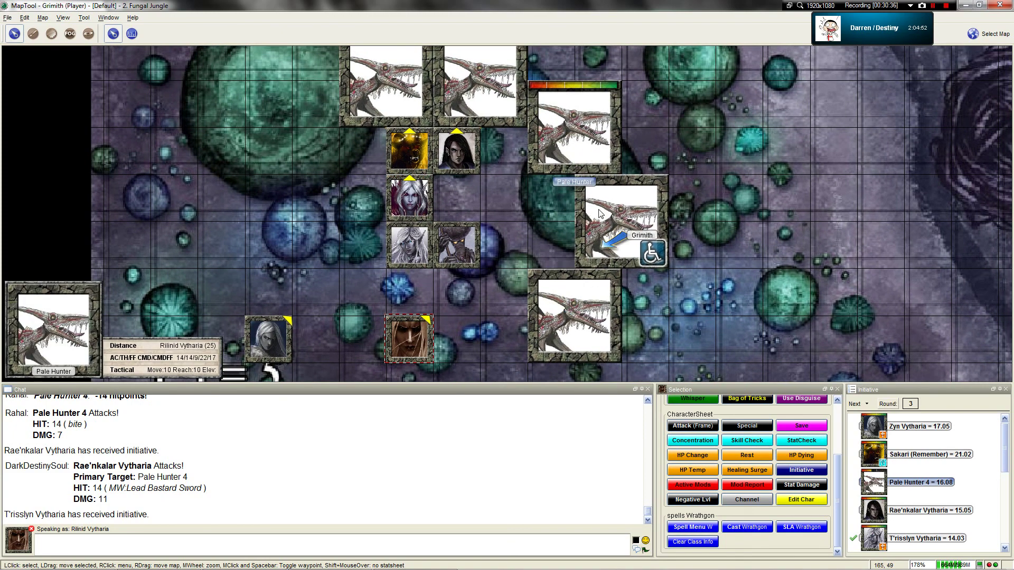
mouse_move(574, 126)
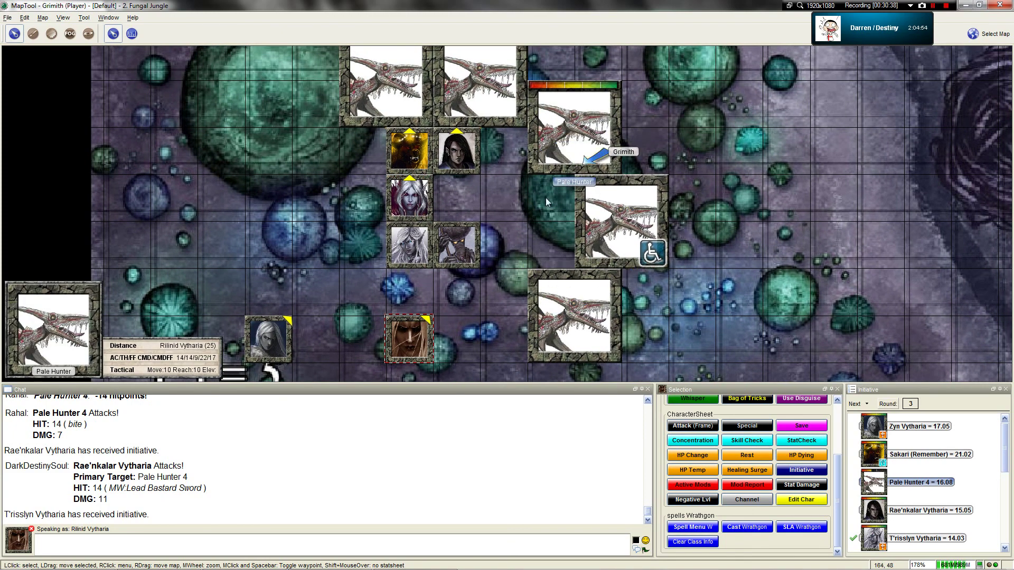
Step: Pan the map to recentre the view on the party near the Pale Hunters
drag(559, 244, 608, 226)
scroll(608, 226, down, 2)
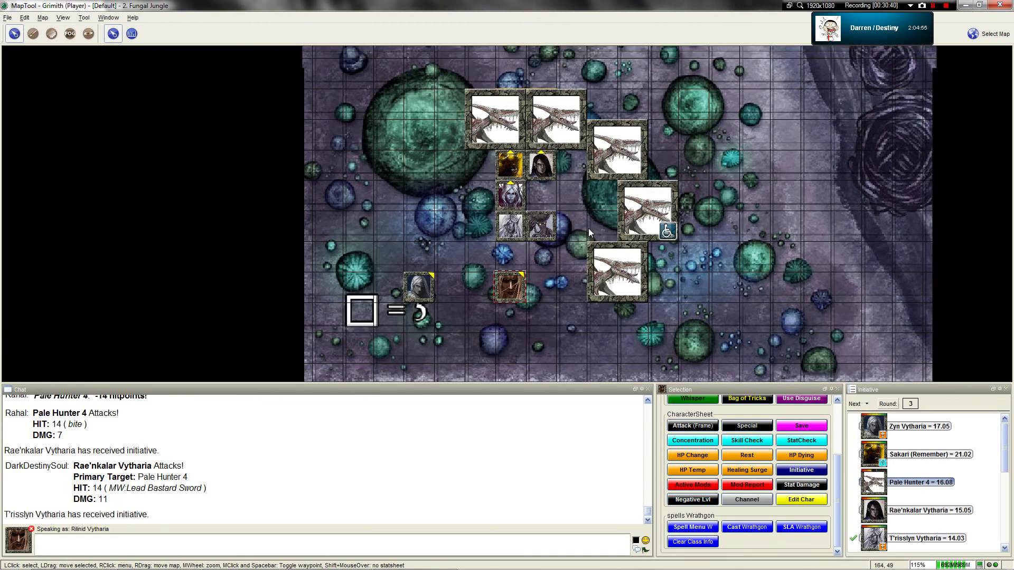